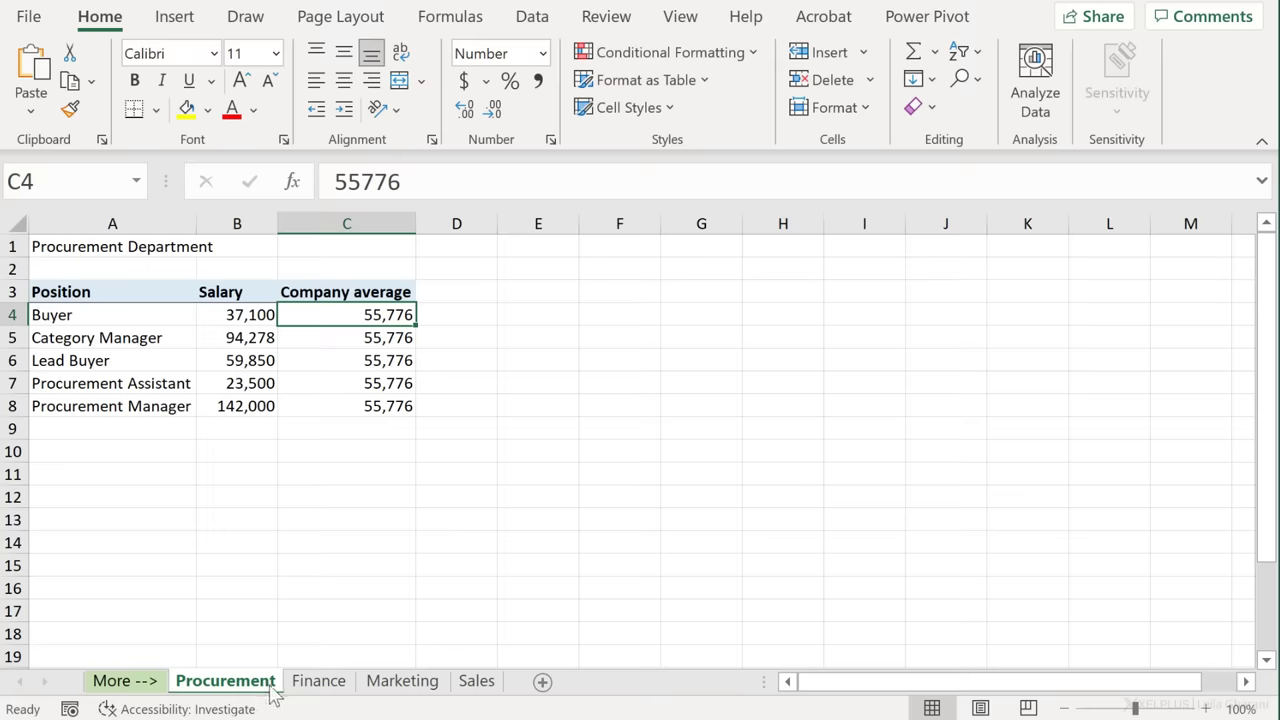
- Browse the Finance, Marketing and Sales department sheets, ending on Sales
click(305, 681)
click(413, 688)
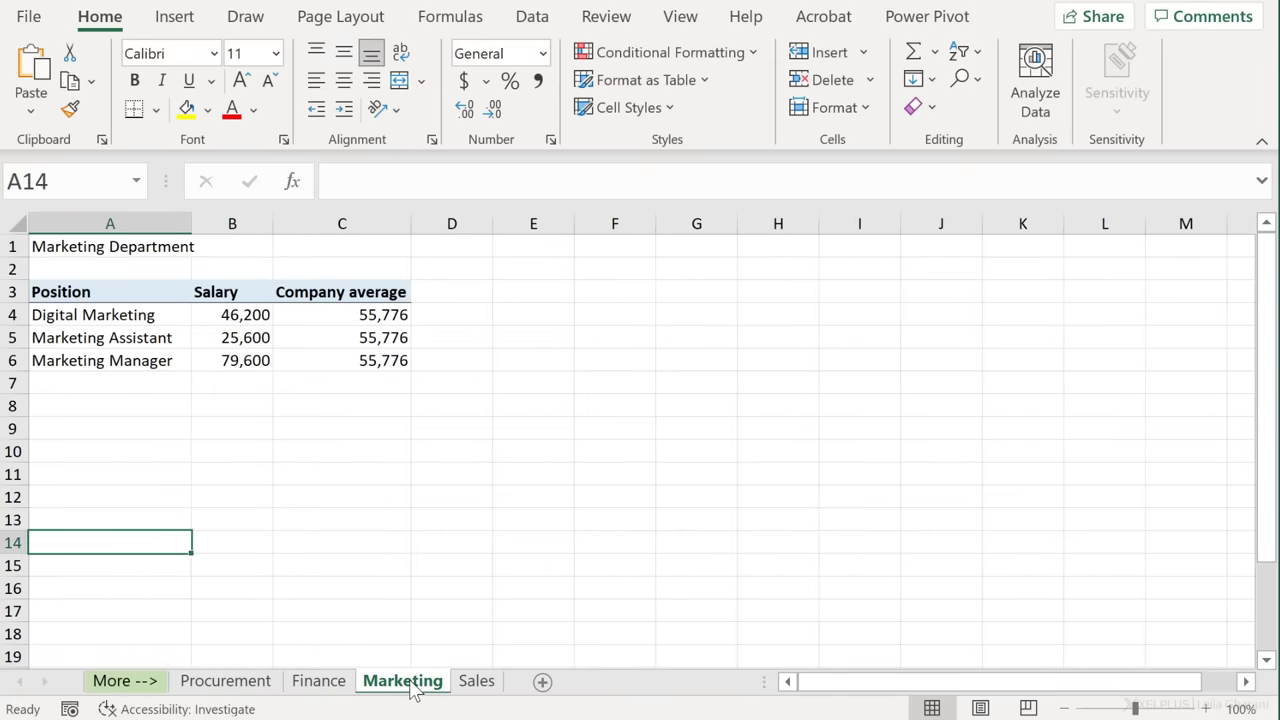
click(477, 684)
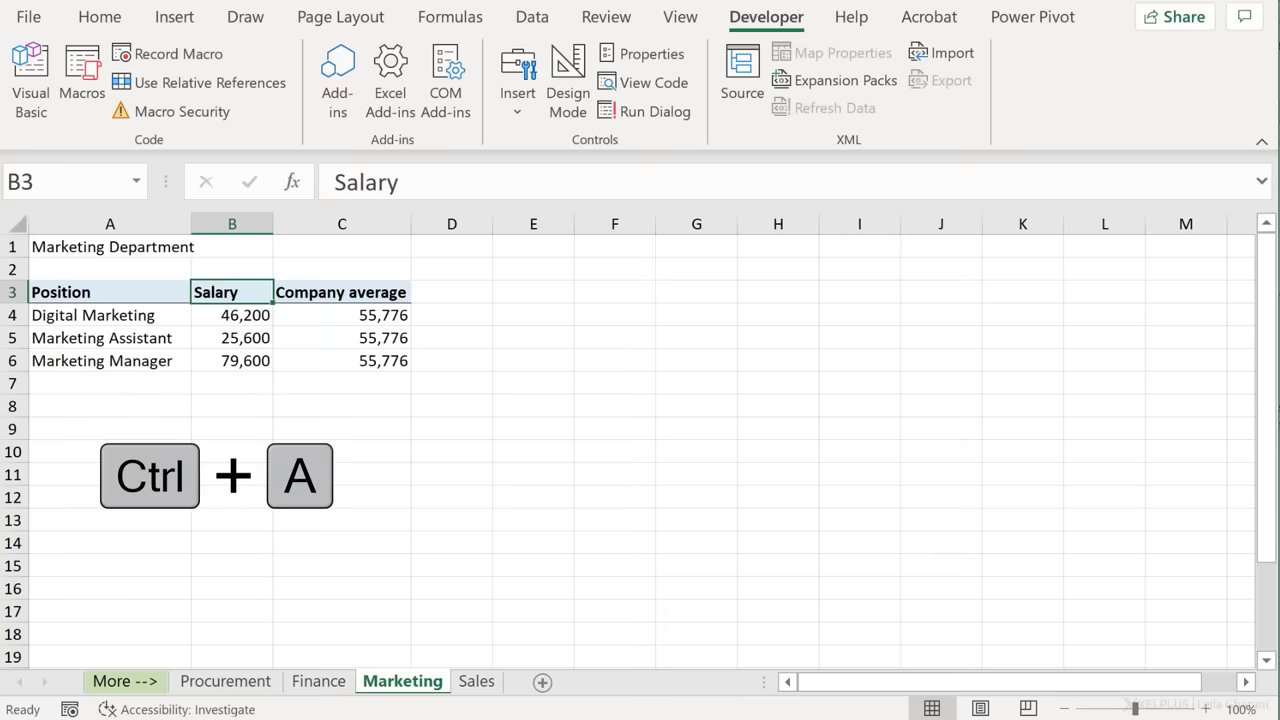
key(ctrl+a)
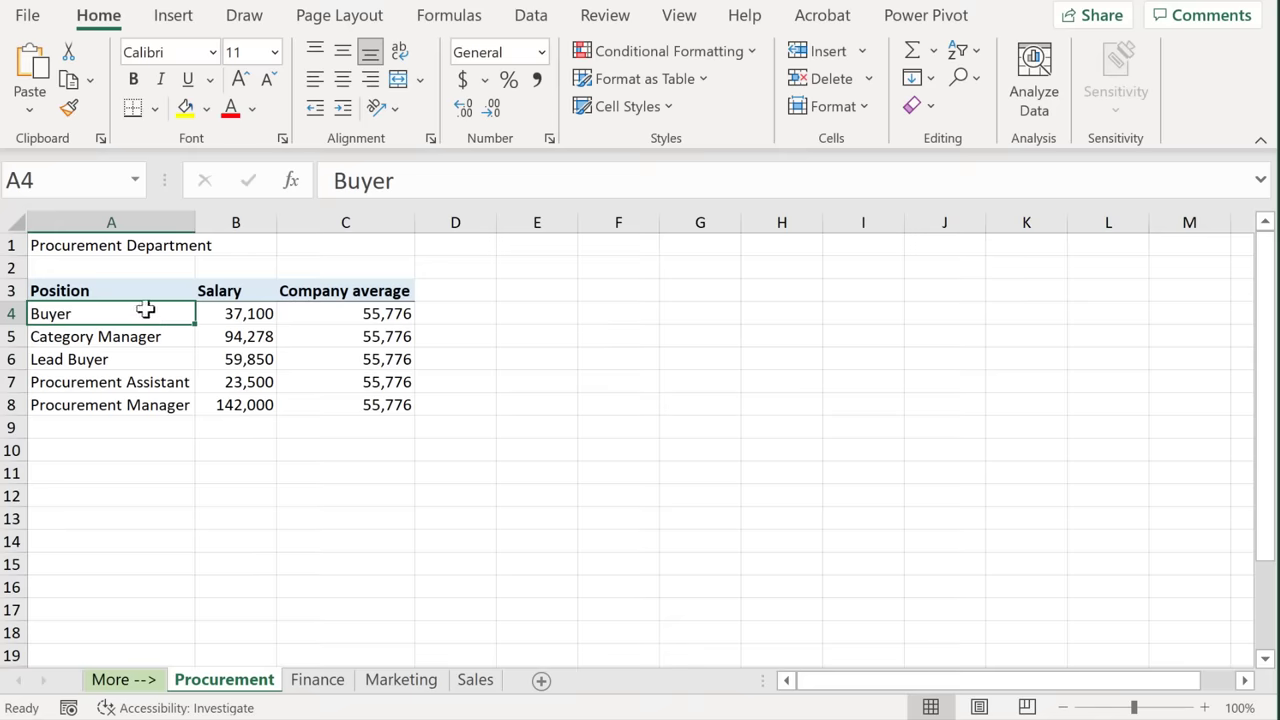
click(236, 315)
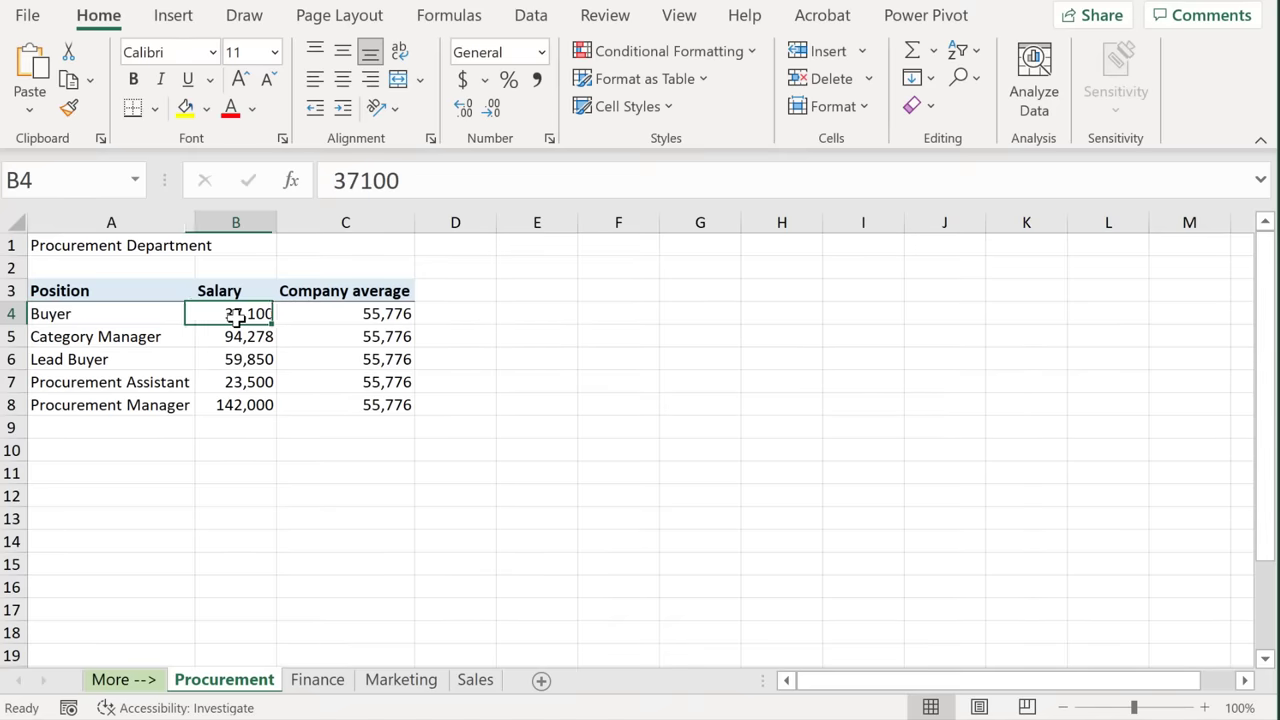
click(326, 313)
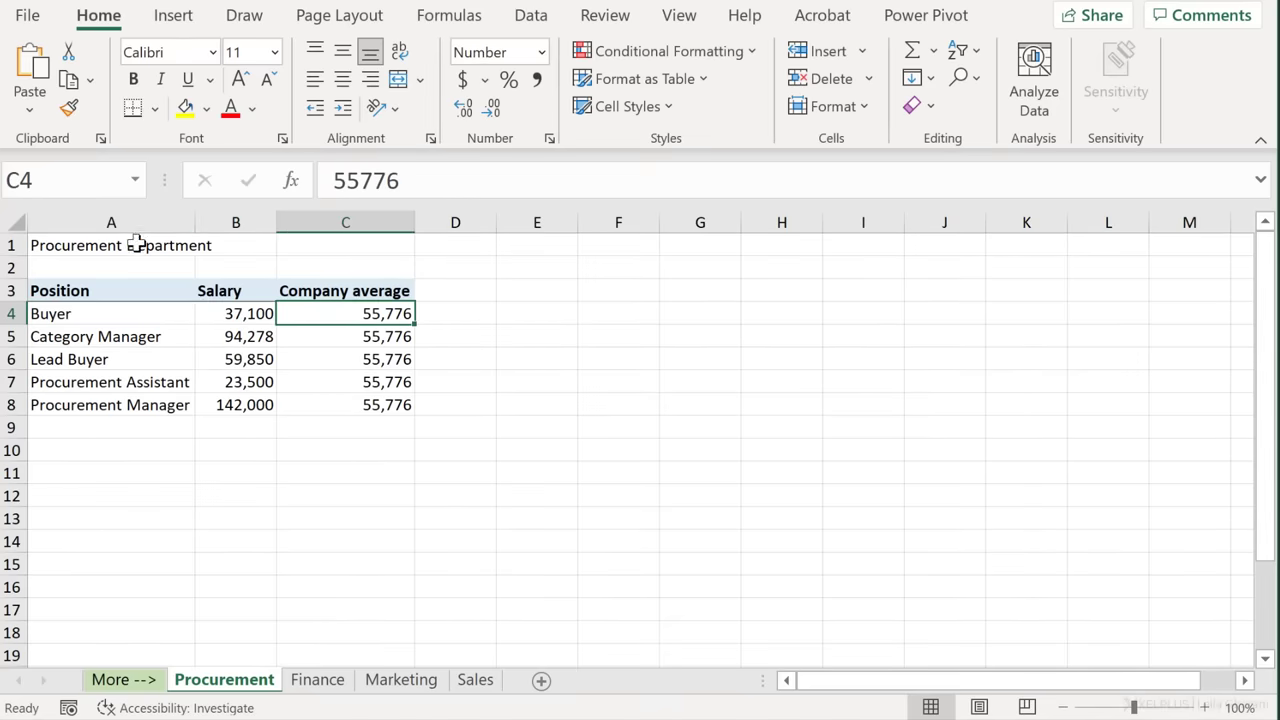
click(303, 686)
click(414, 686)
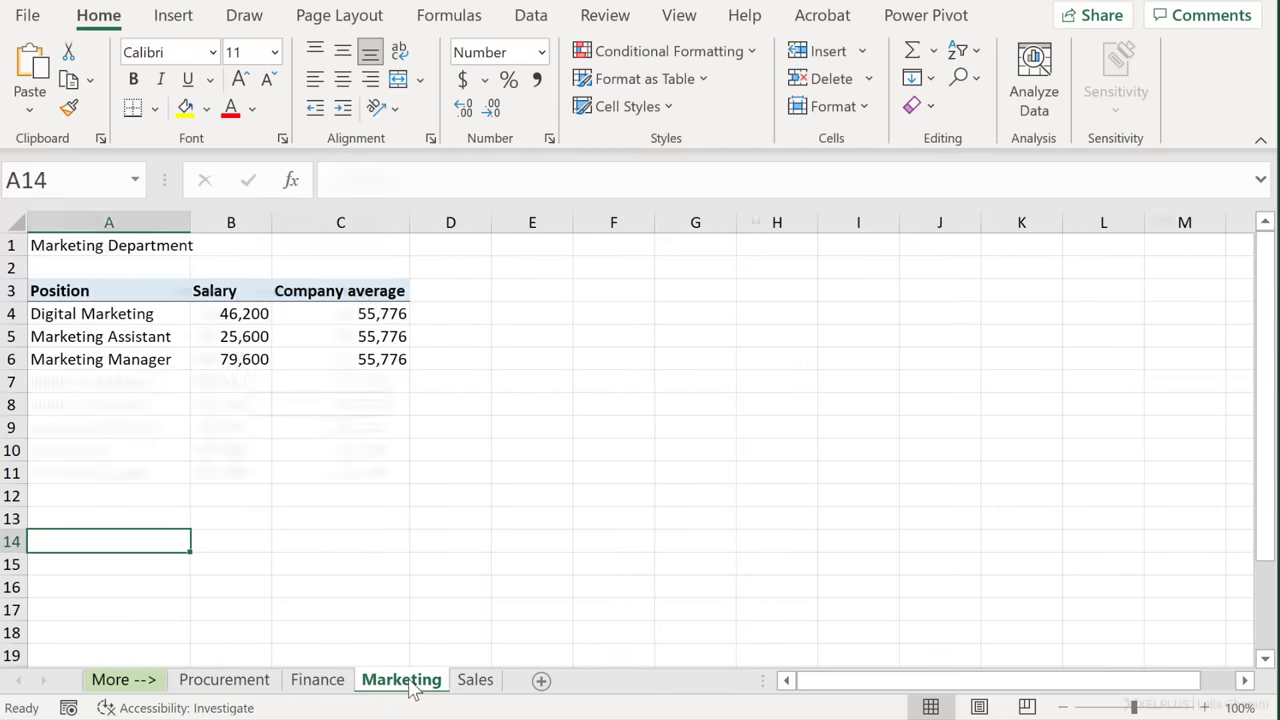
click(472, 681)
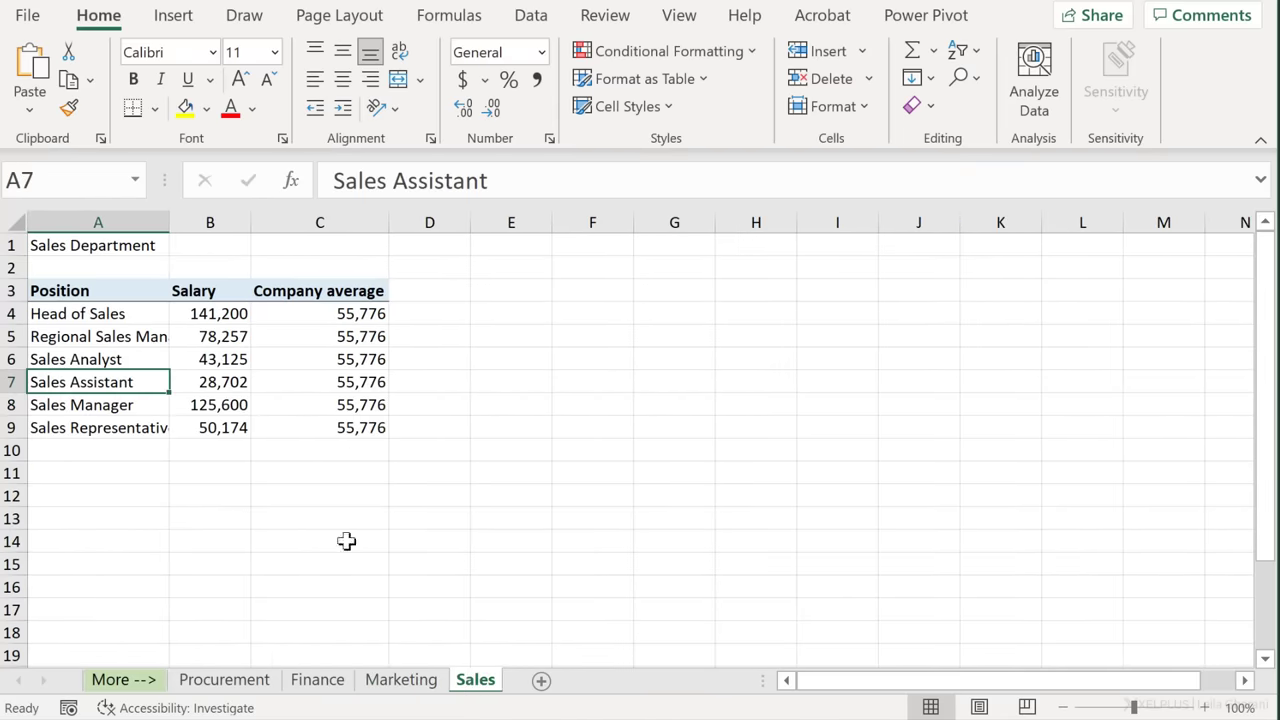
click(378, 688)
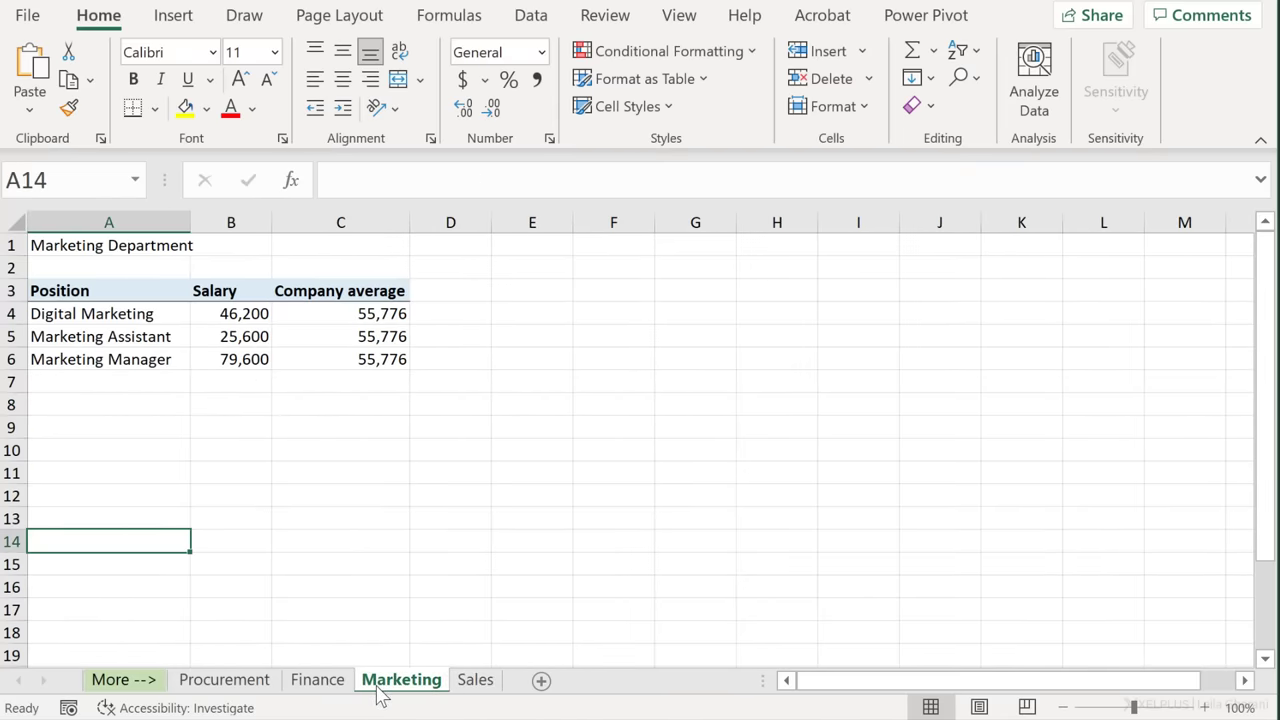
click(240, 684)
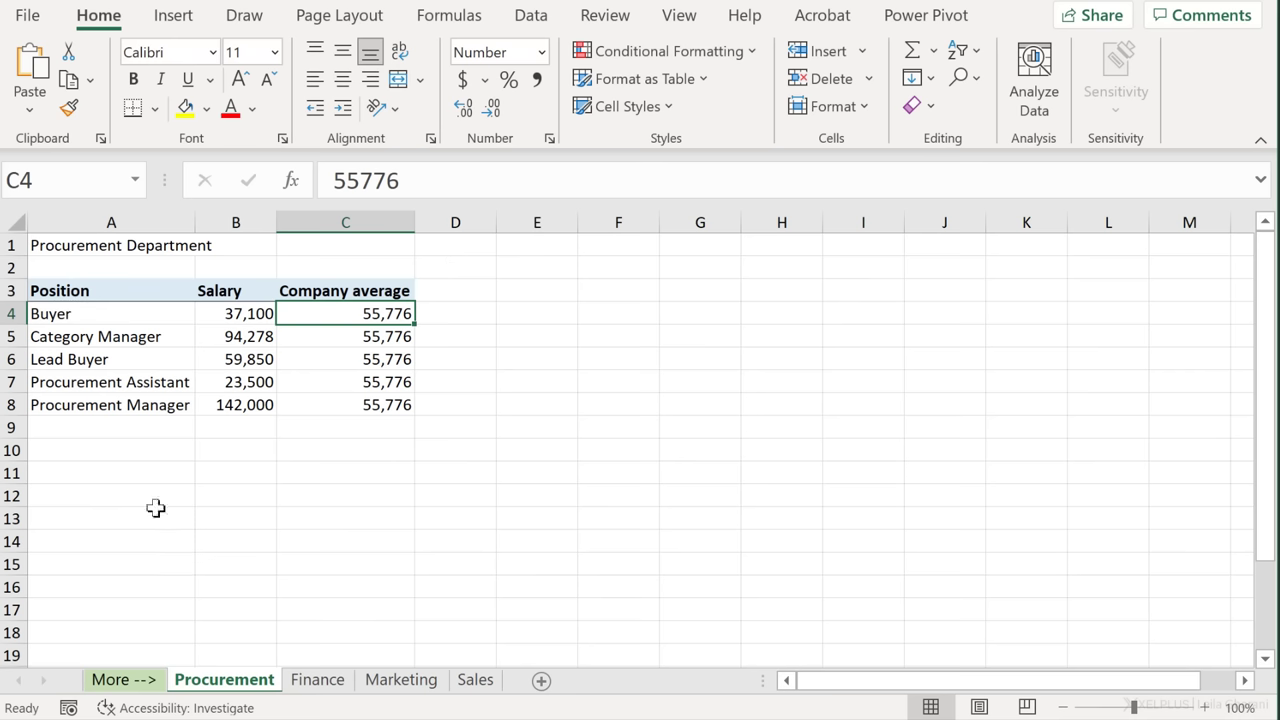
right_click(69, 708)
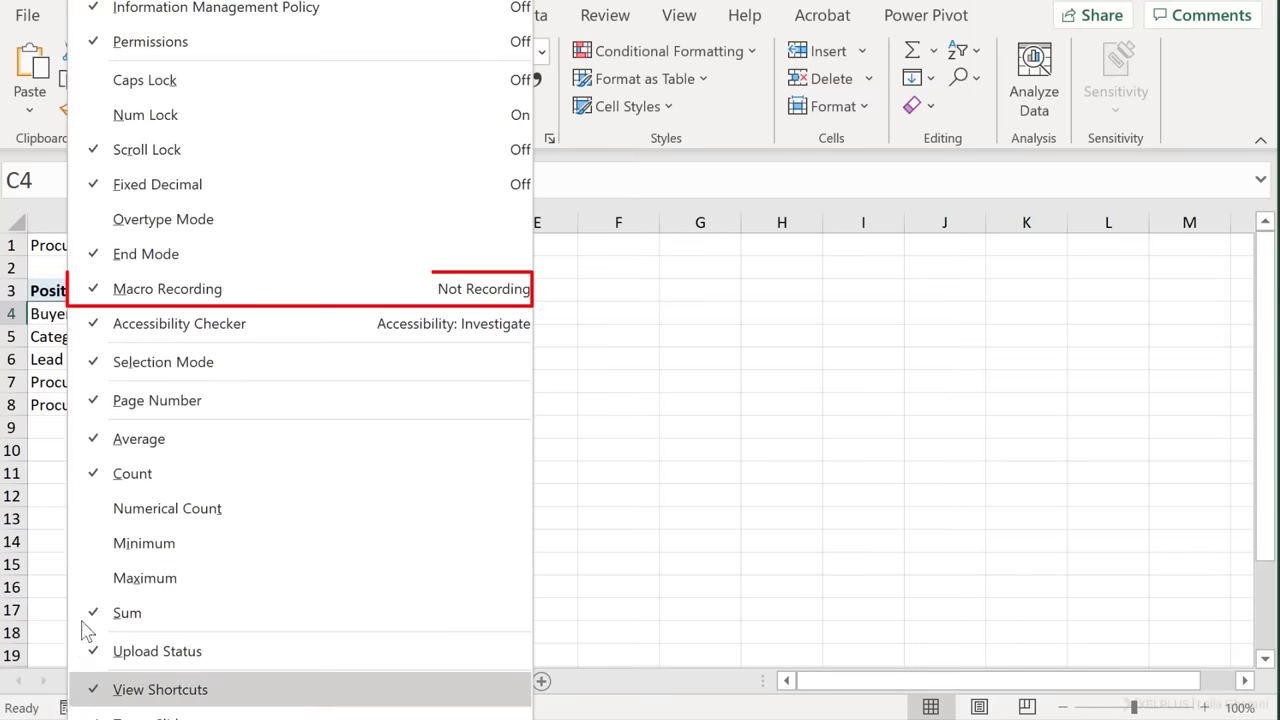
click(47, 443)
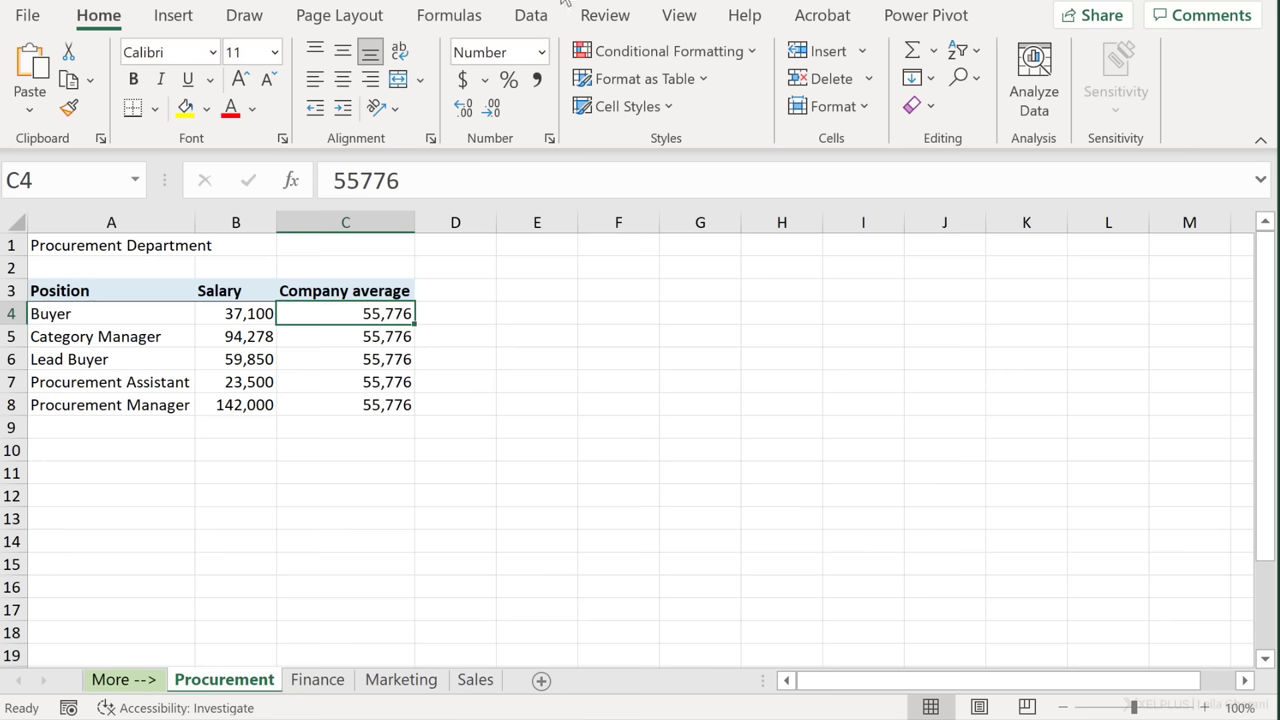
- Enable the Developer tab through Customize the Ribbon and switch to it
right_click(578, 138)
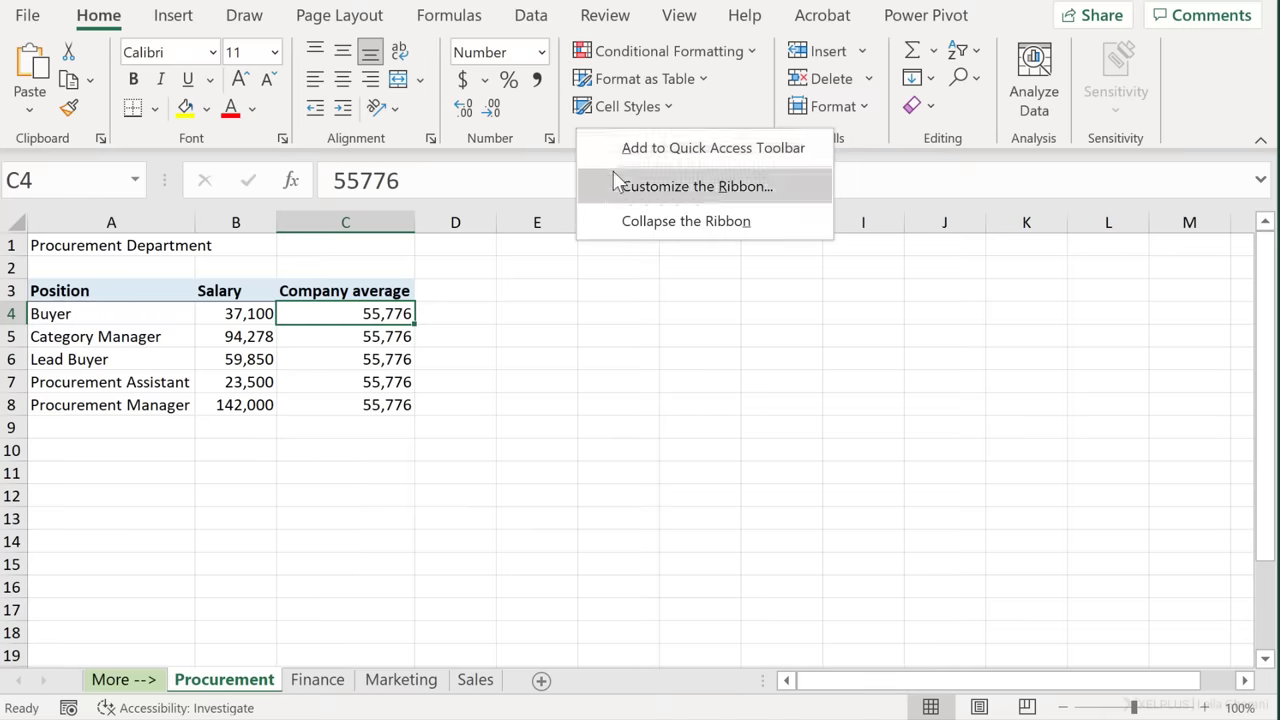
click(611, 181)
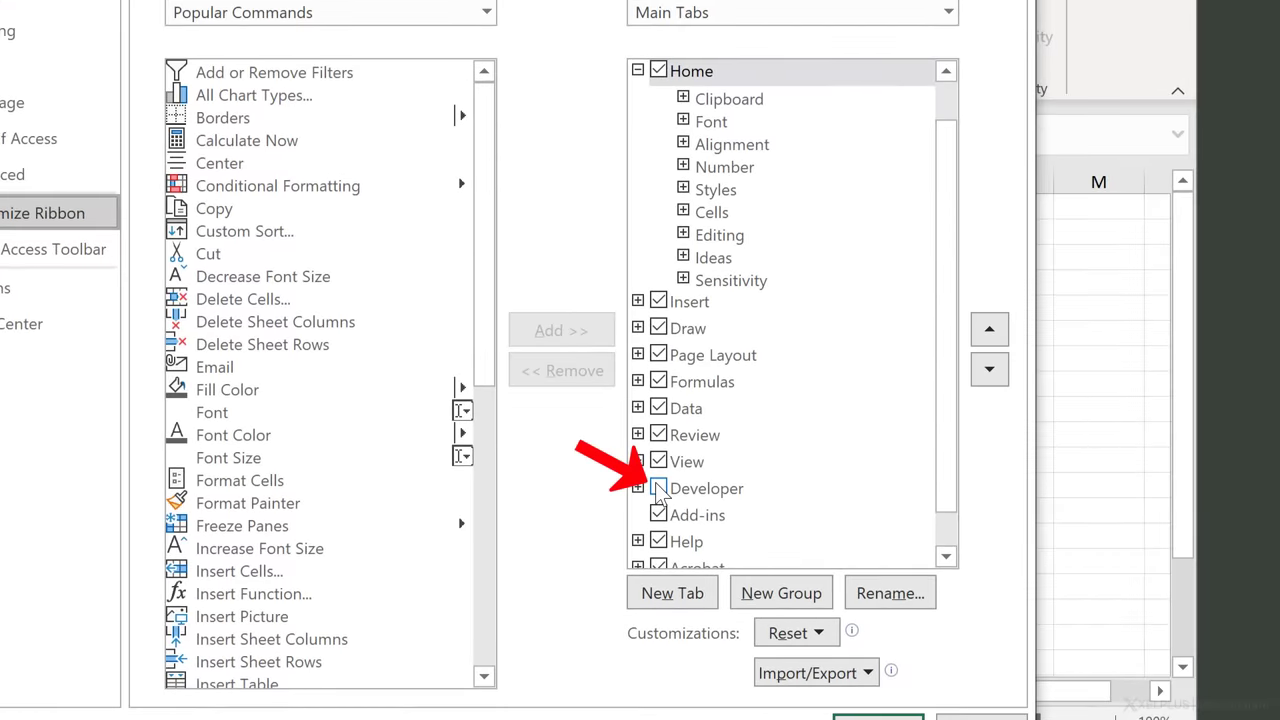
click(709, 492)
click(878, 718)
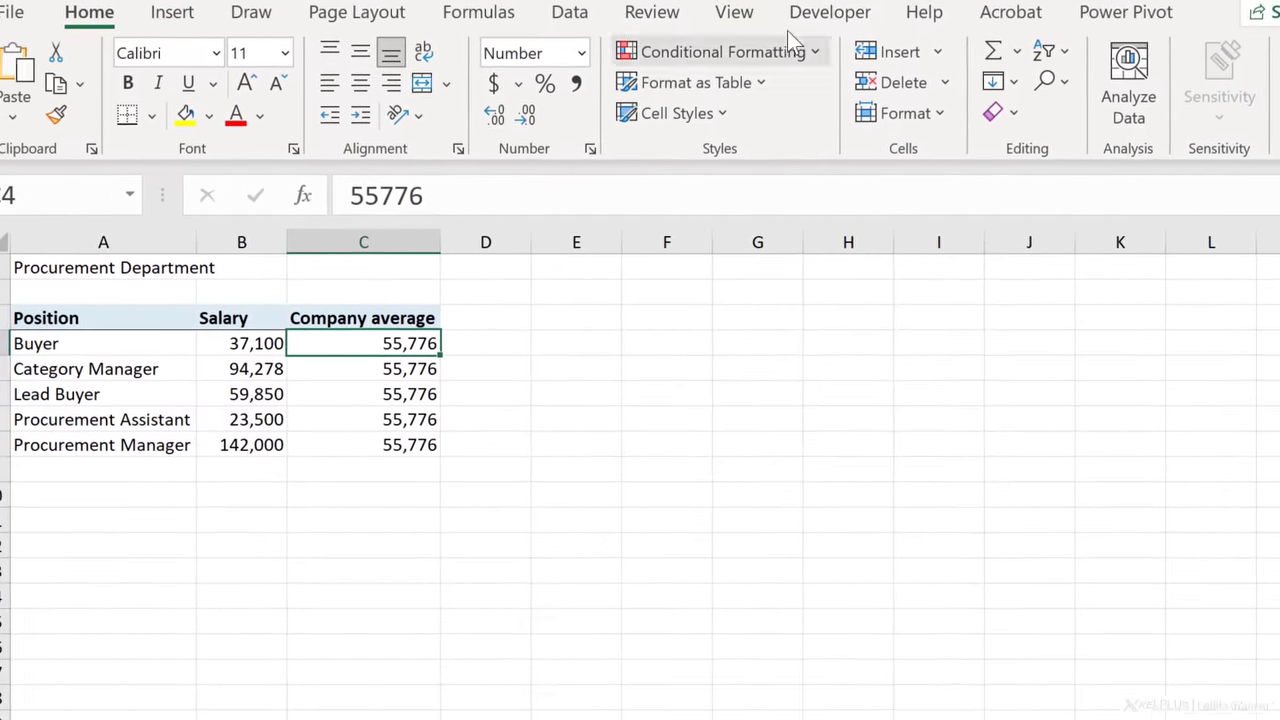
click(795, 26)
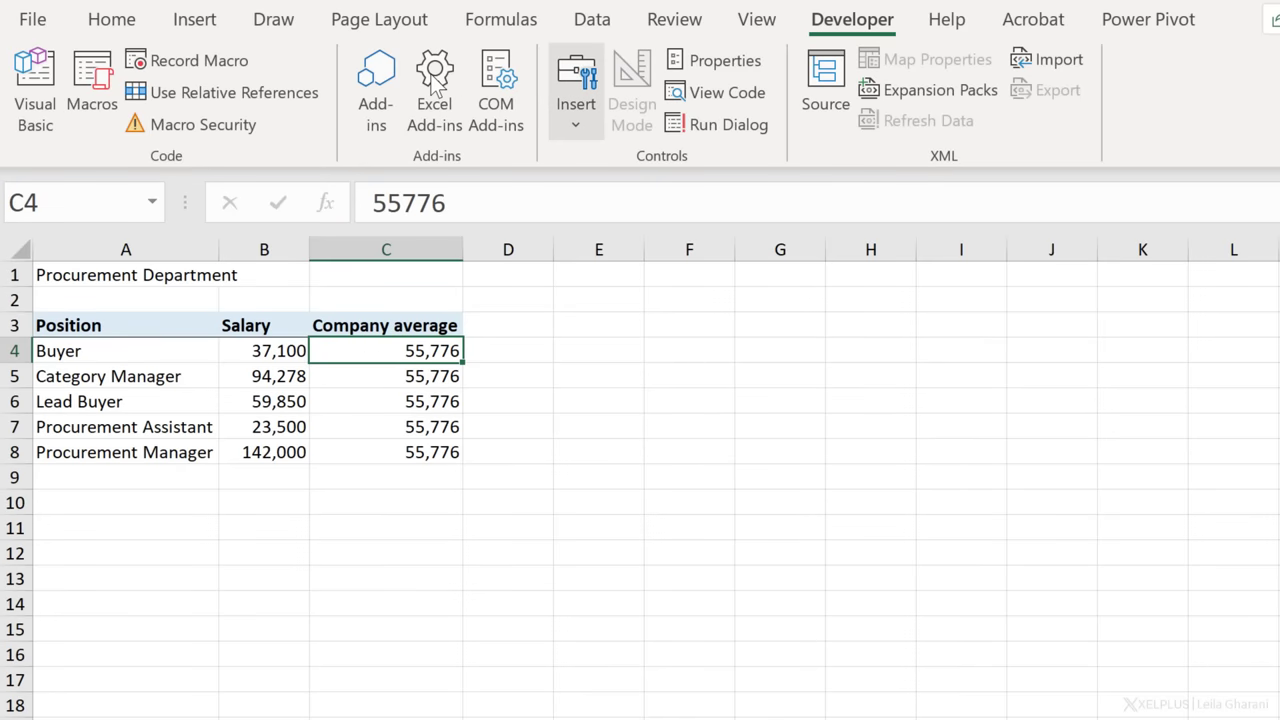
- Start recording a macro named Macro1 stored in This Workbook
click(244, 69)
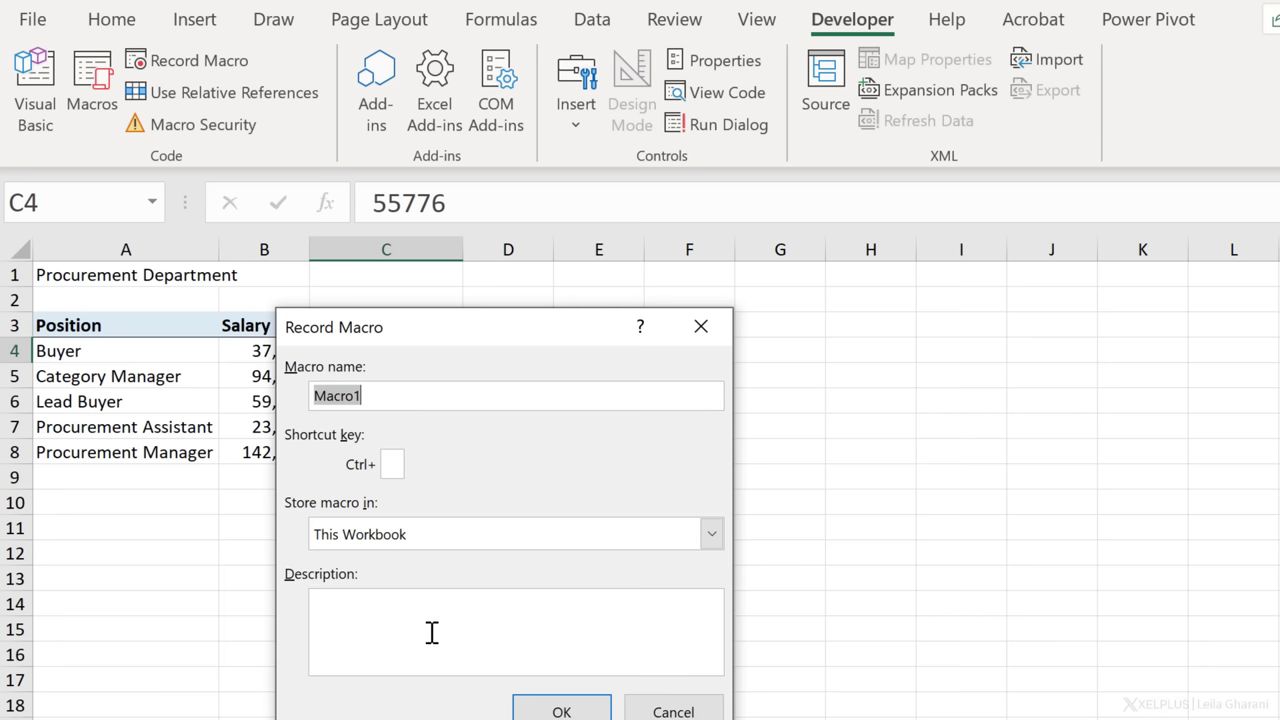
click(523, 707)
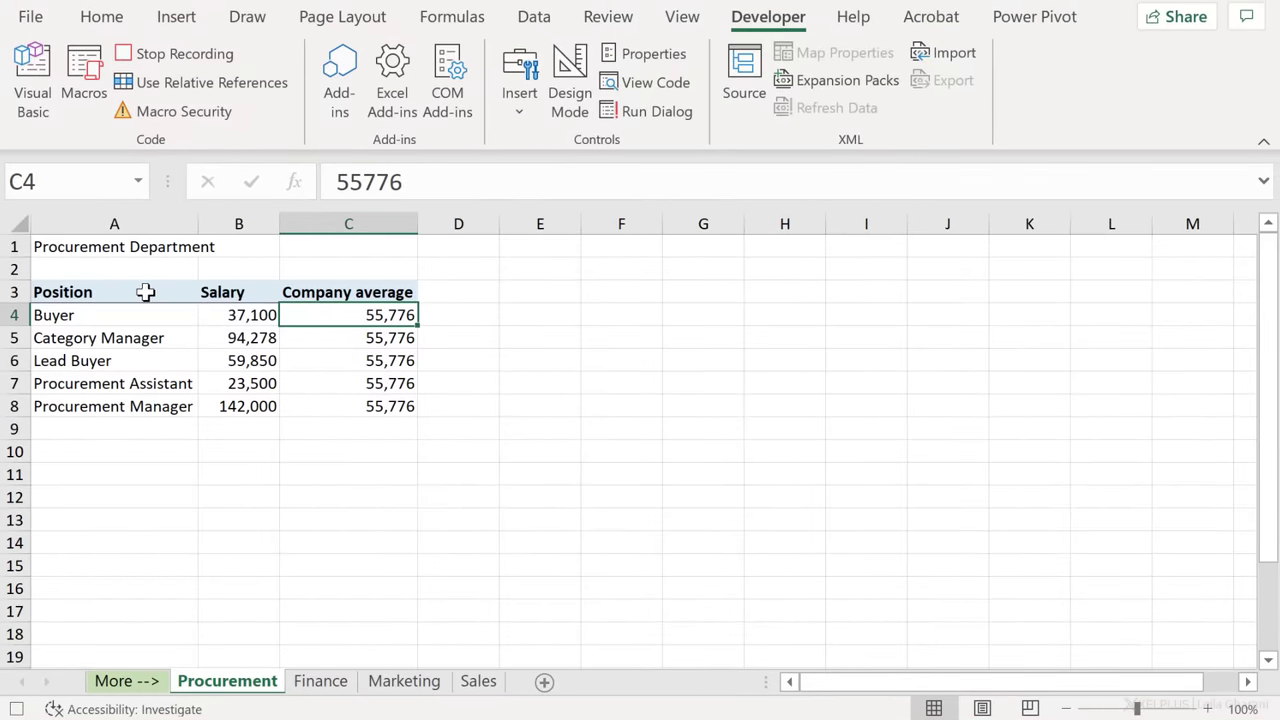
- Insert a Clustered Column - Line combo chart from Procurement's A3:C8, then go to Finance
click(126, 292)
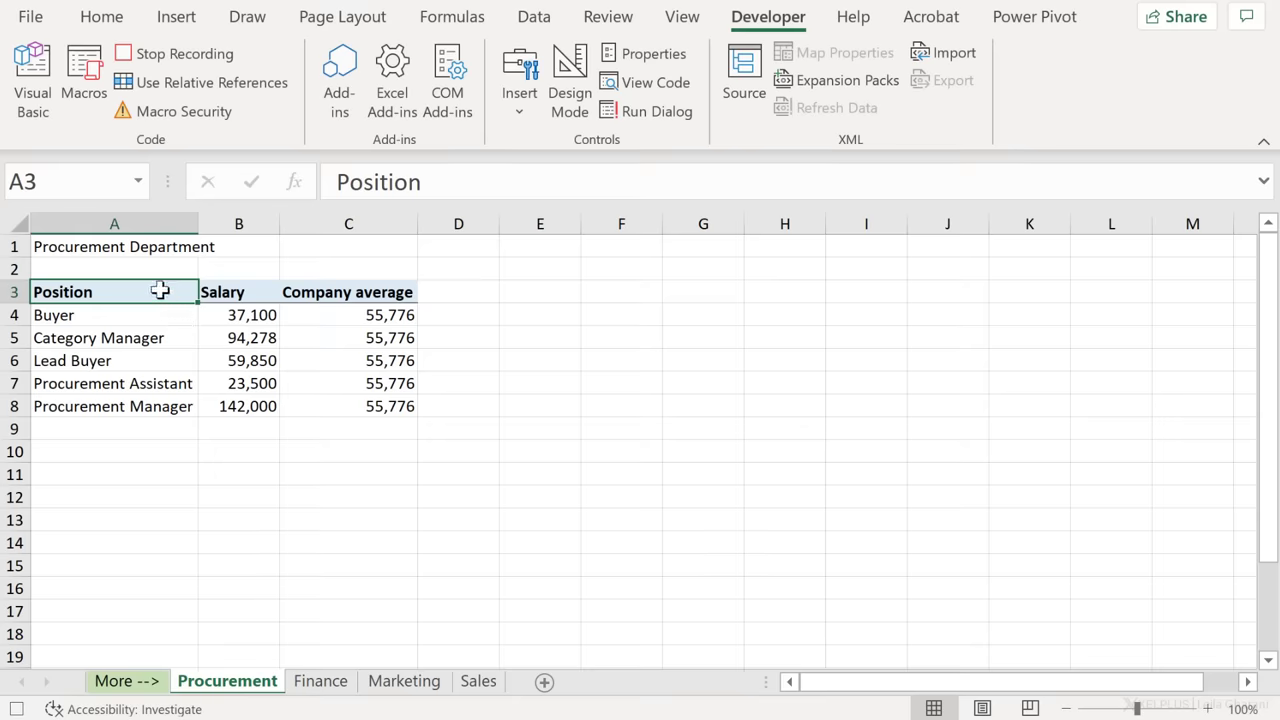
drag(166, 296, 351, 409)
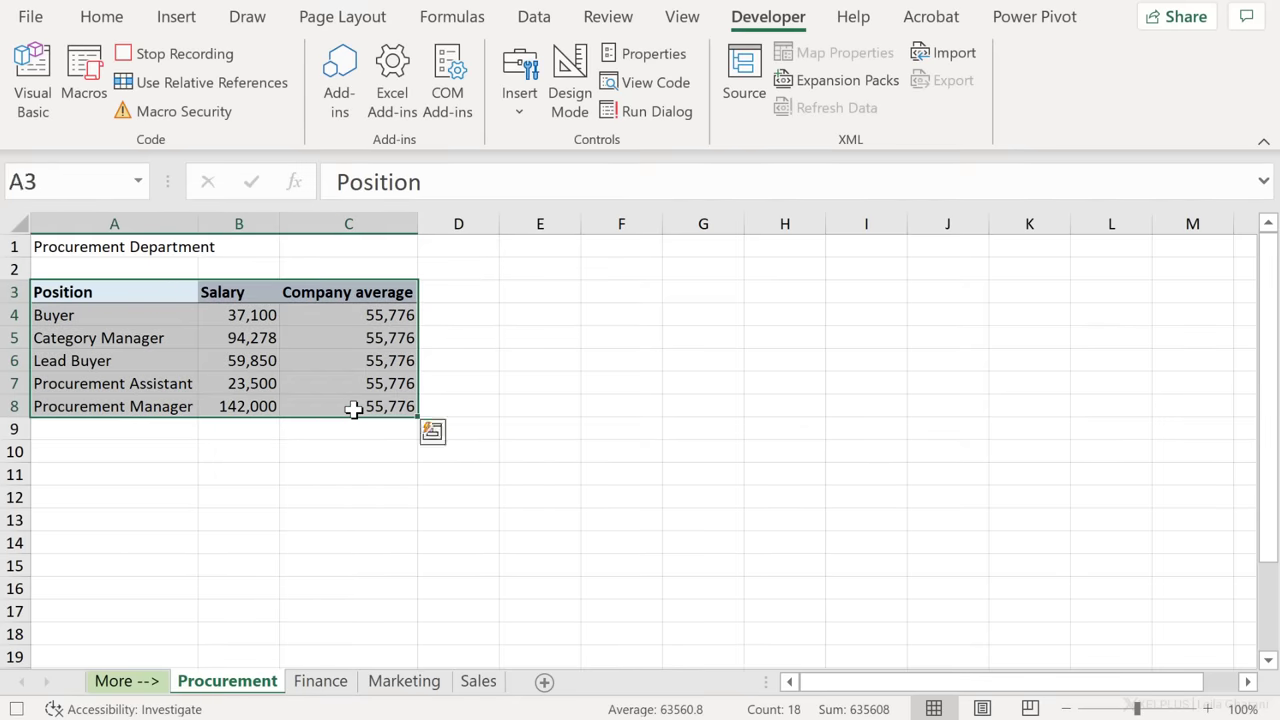
click(184, 24)
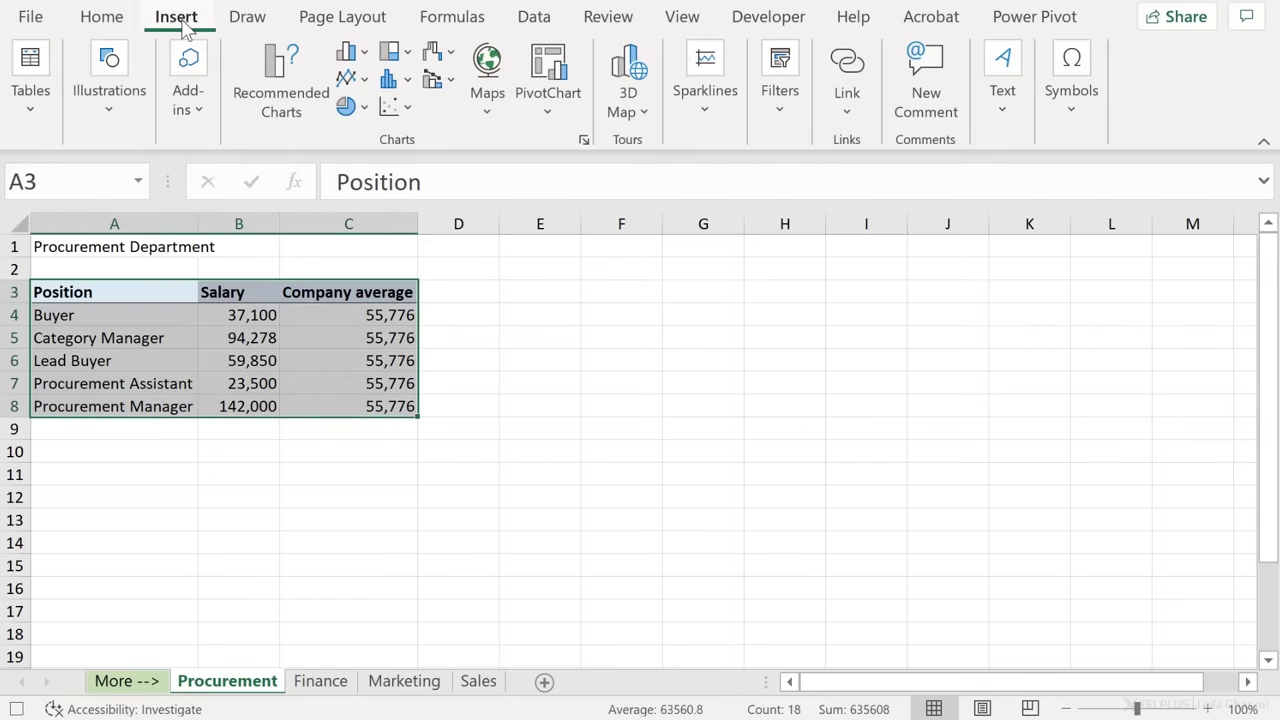
click(433, 80)
click(455, 165)
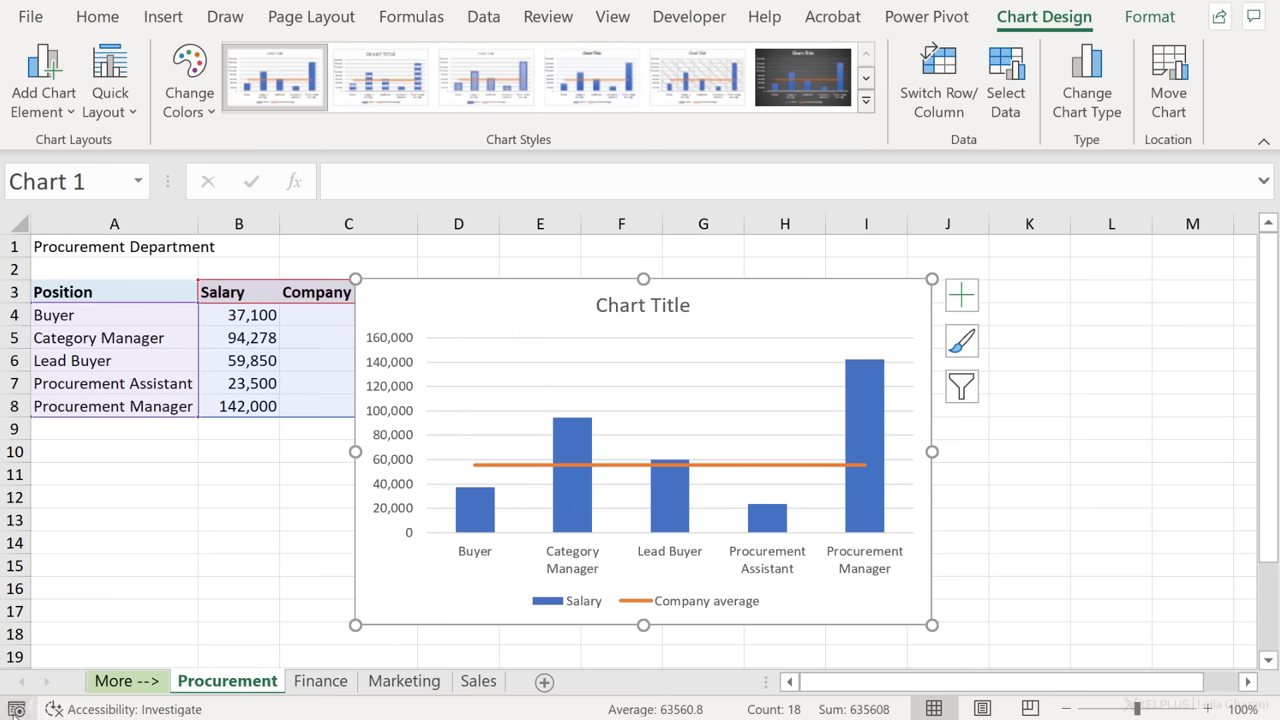
click(110, 474)
click(320, 681)
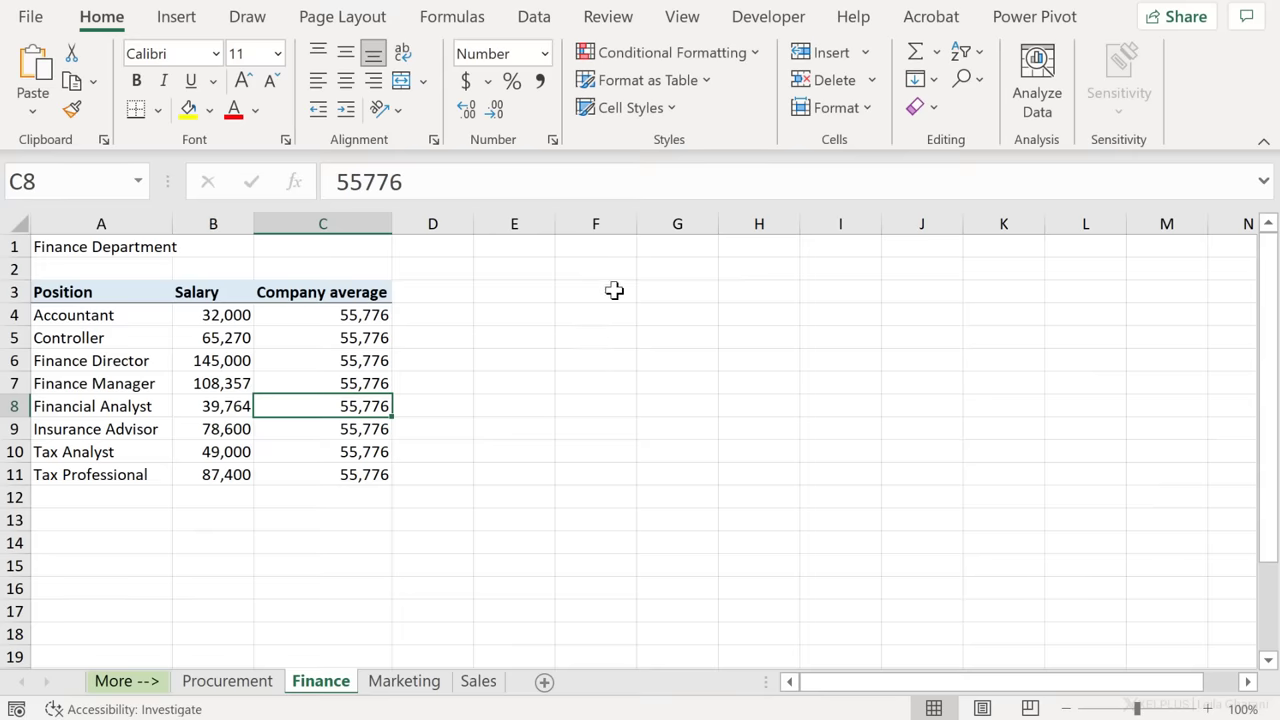
- Run Macro1 on the Finance sheet from View > Macros and open the VBA editor
click(703, 28)
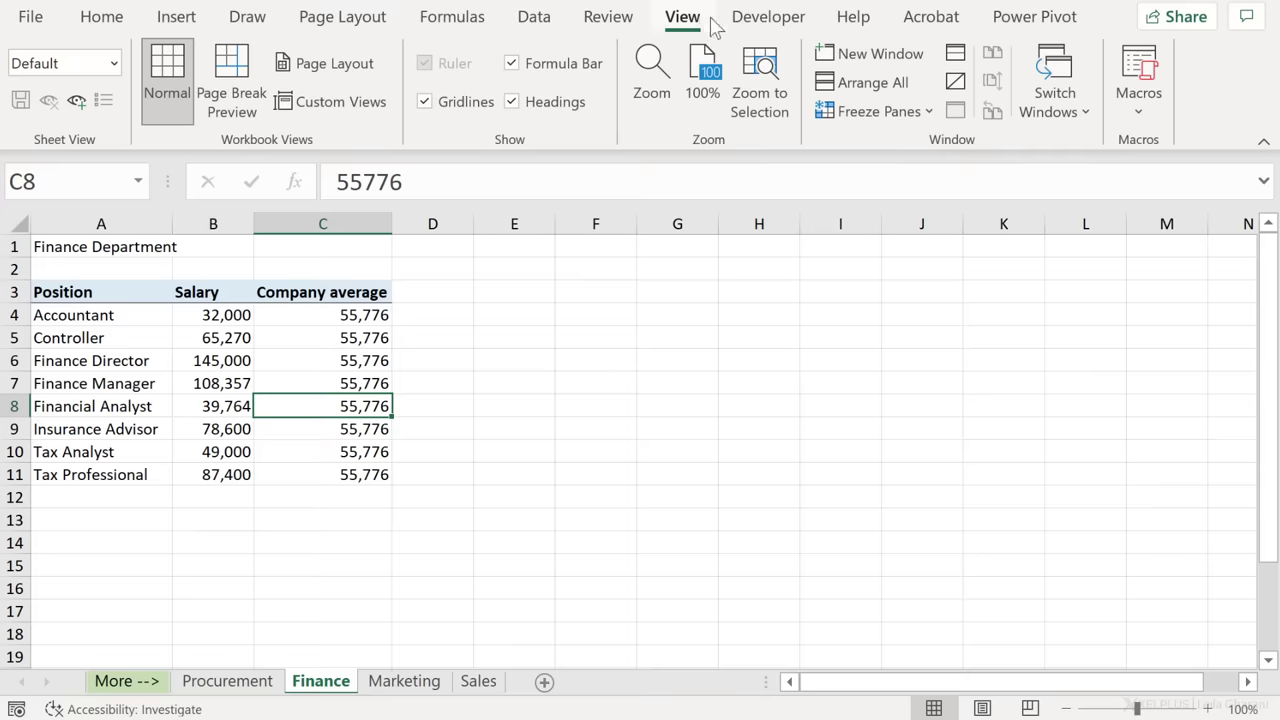
click(1133, 65)
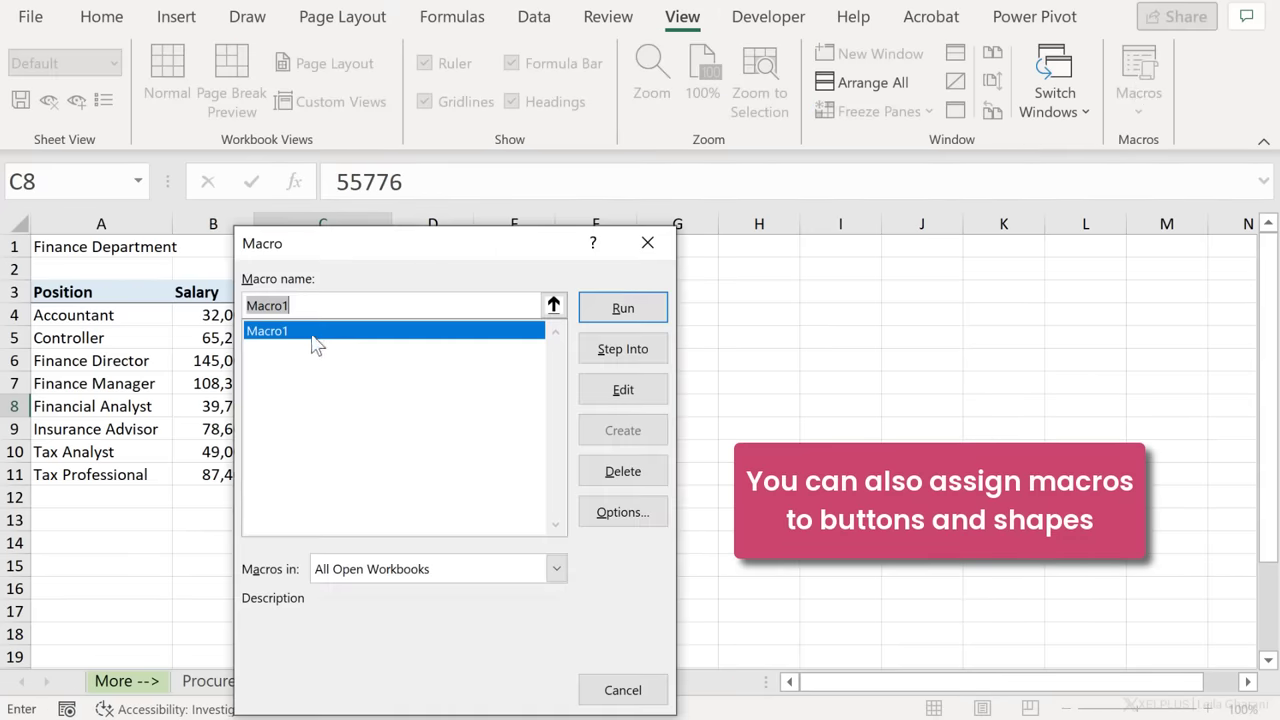
click(605, 308)
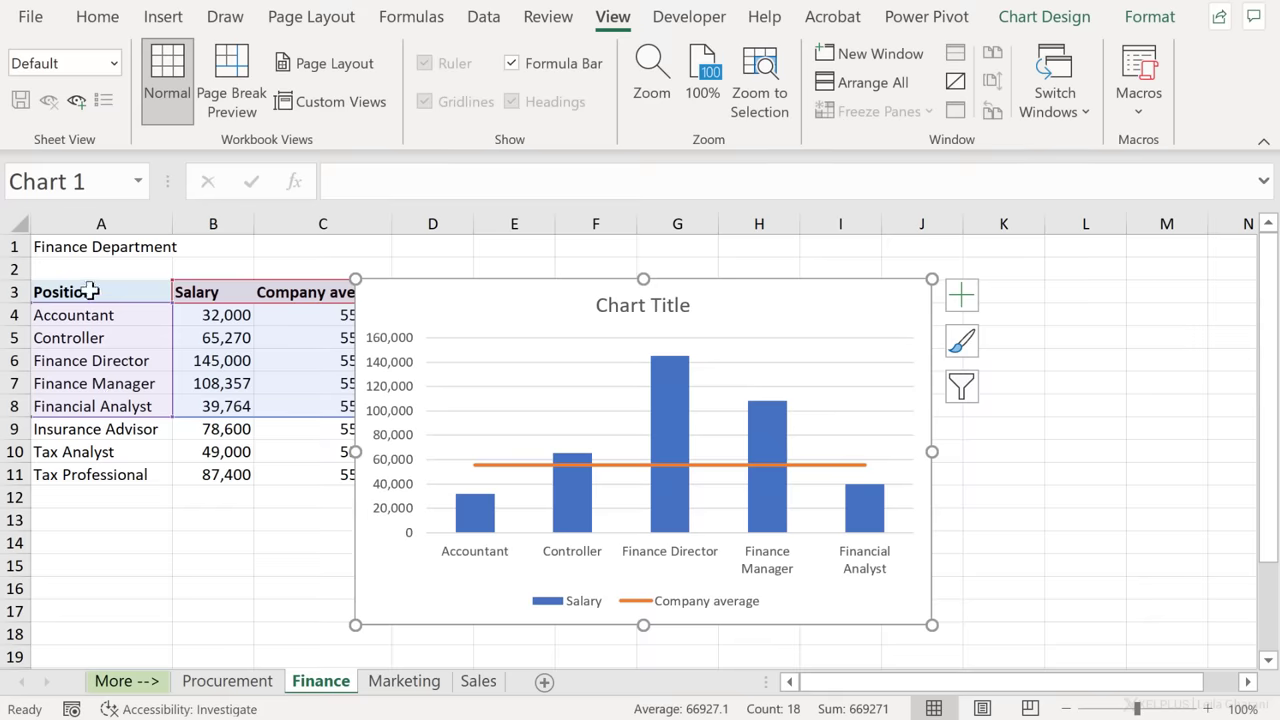
click(312, 406)
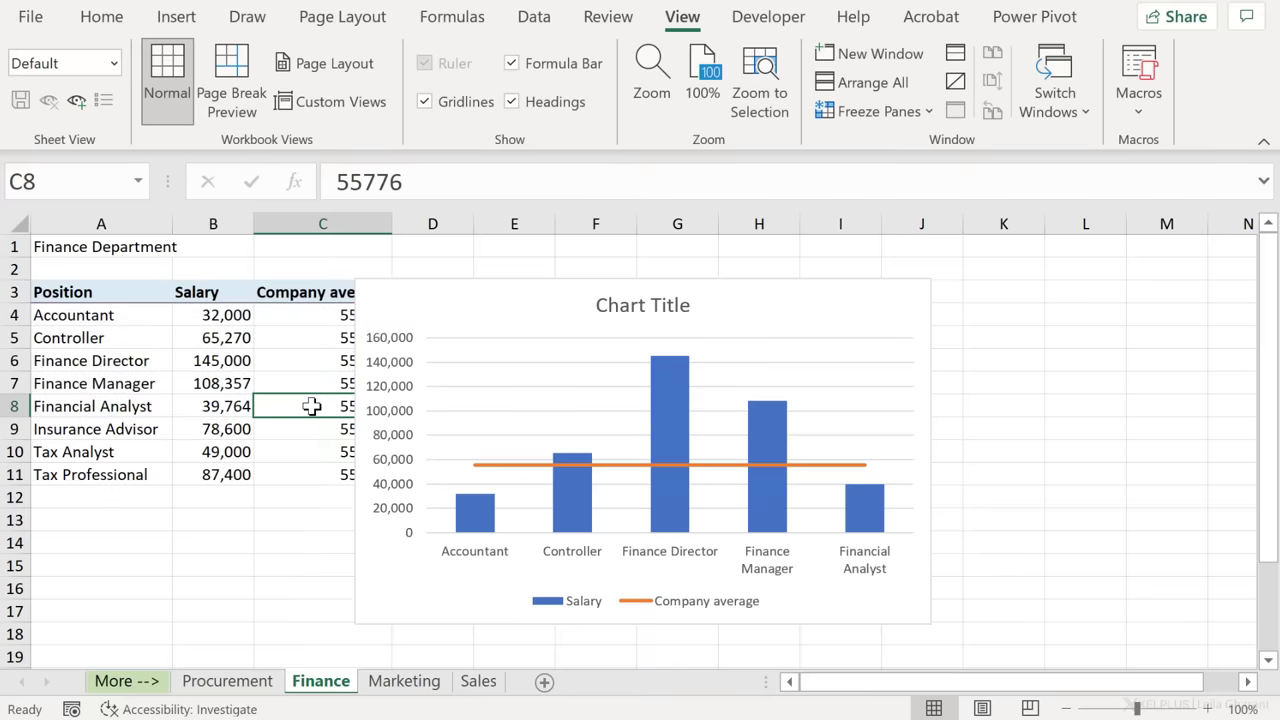
key(alt+F11)
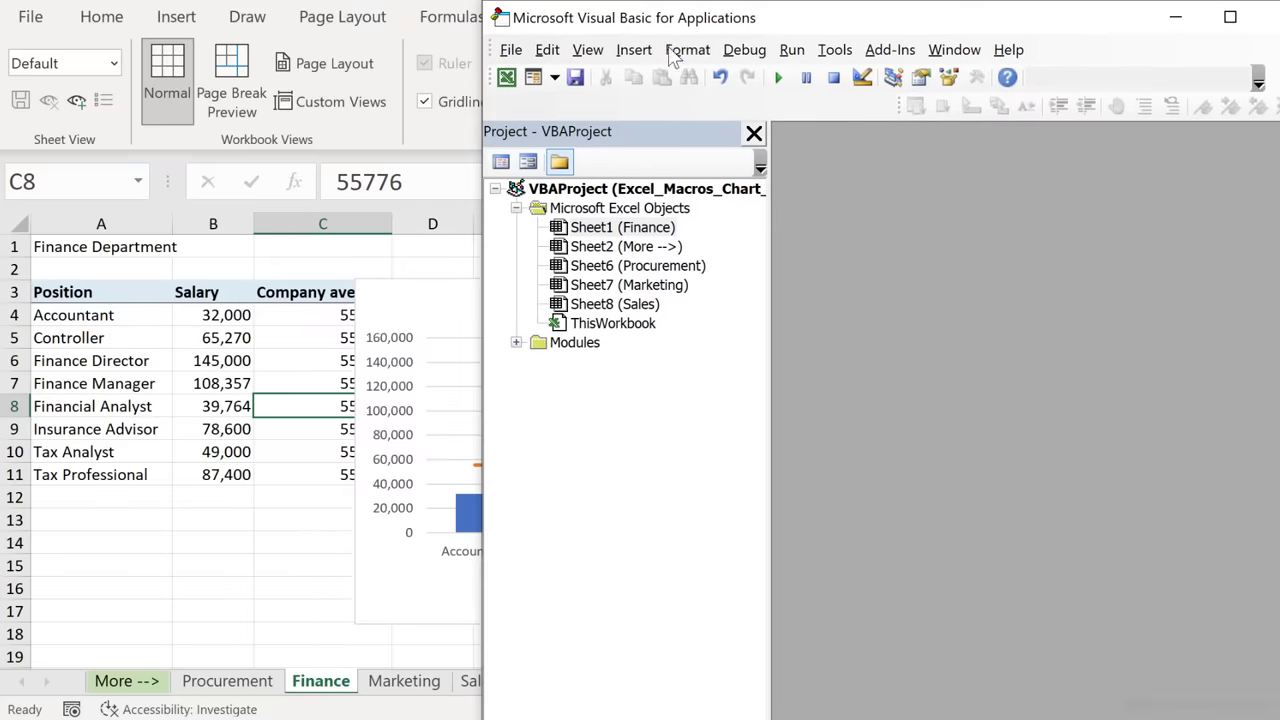
- Open Module1, highlight the Range("A3:C8").Select line, and return to the Finance chart
click(516, 343)
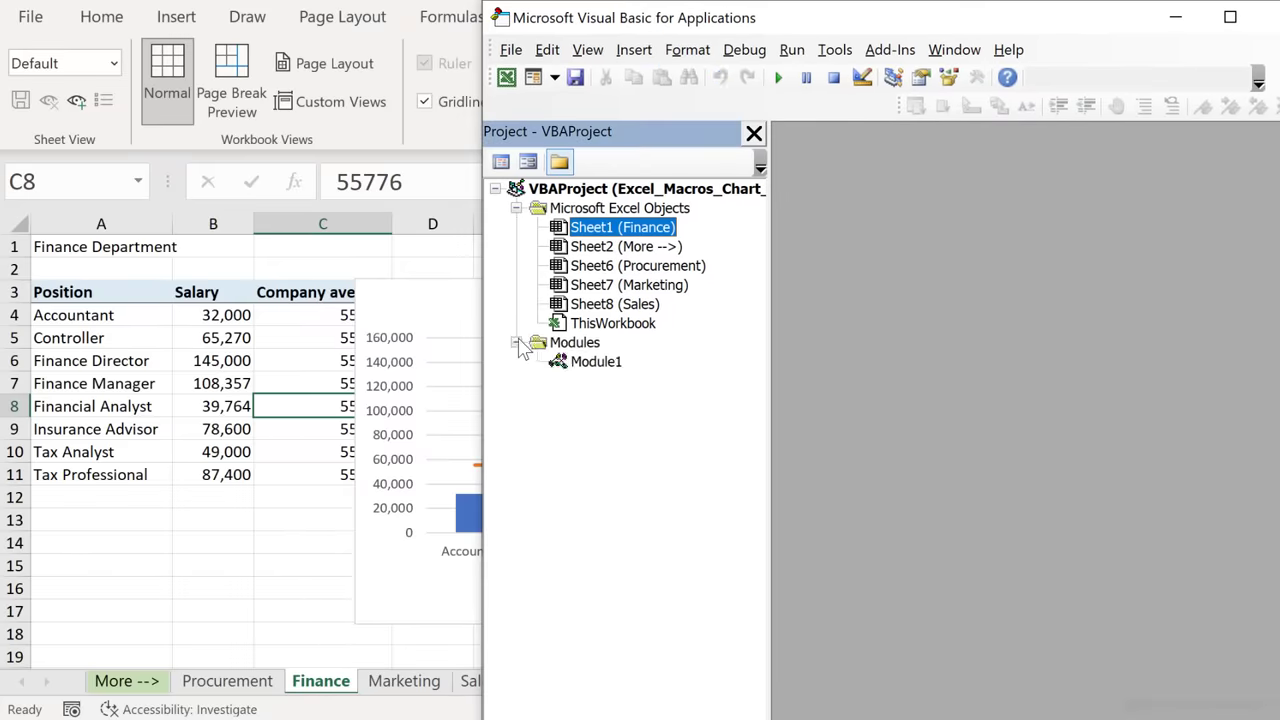
double_click(585, 365)
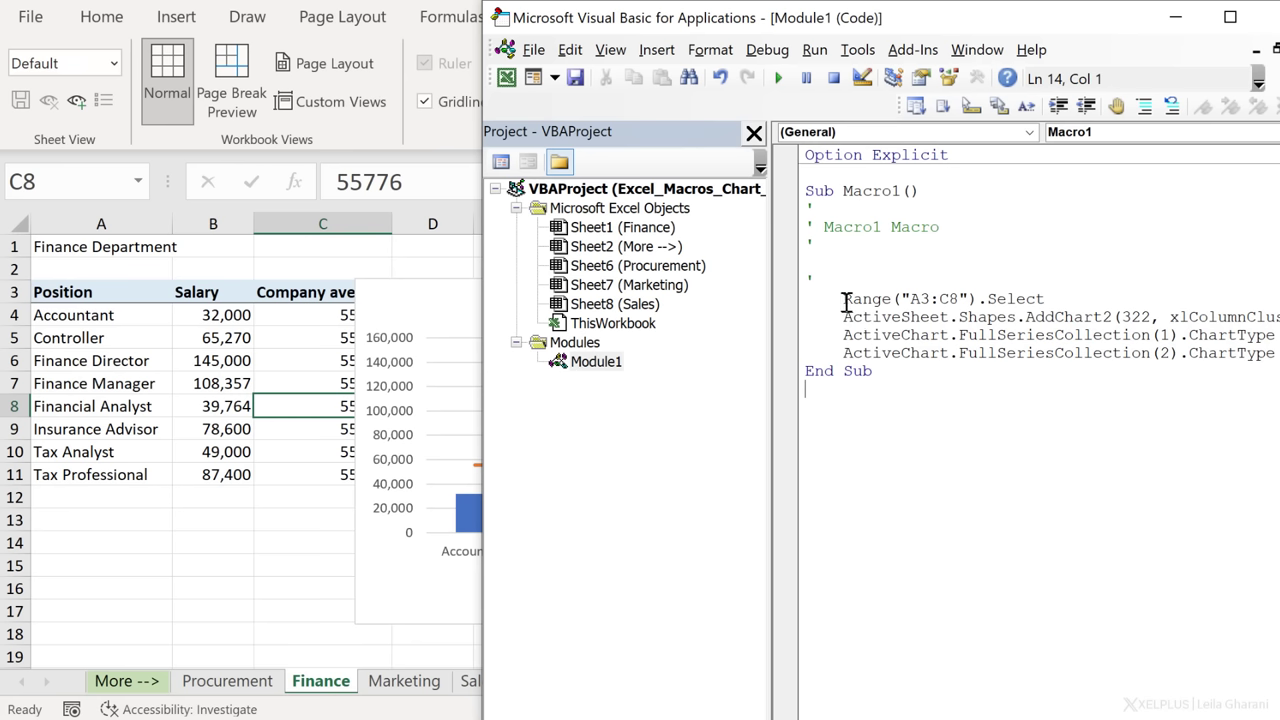
drag(843, 300, 1049, 298)
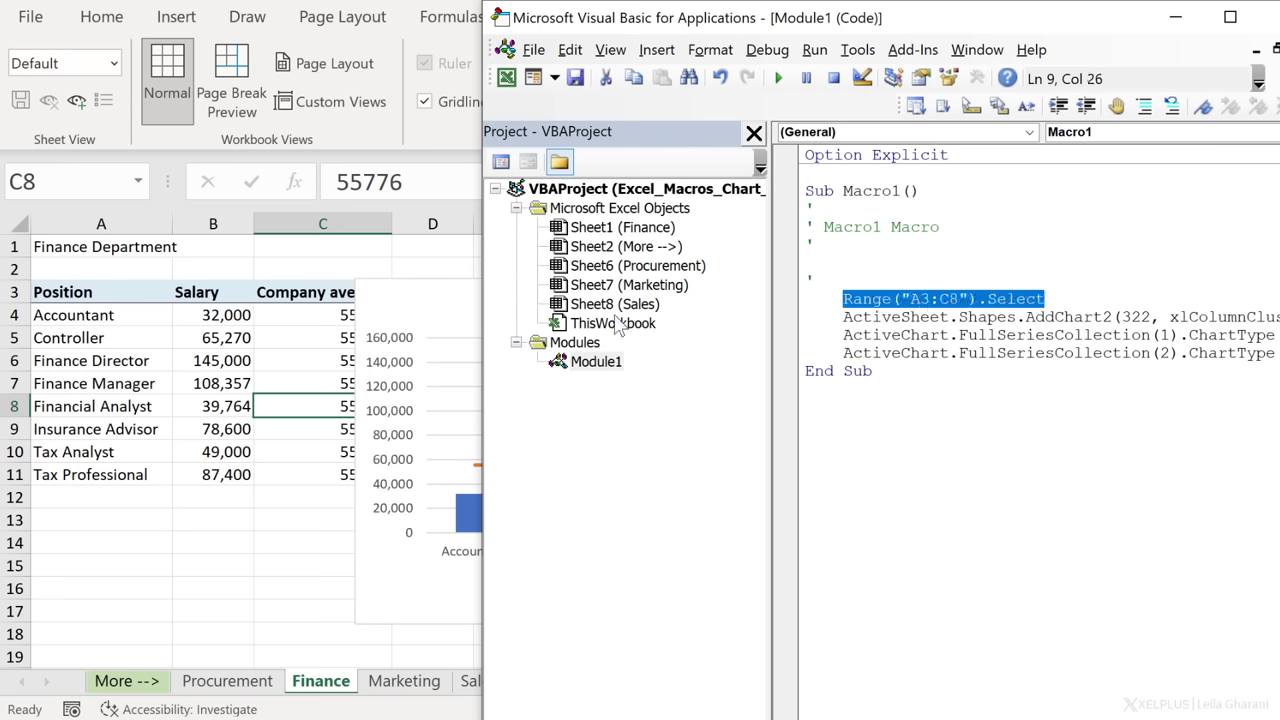
click(377, 295)
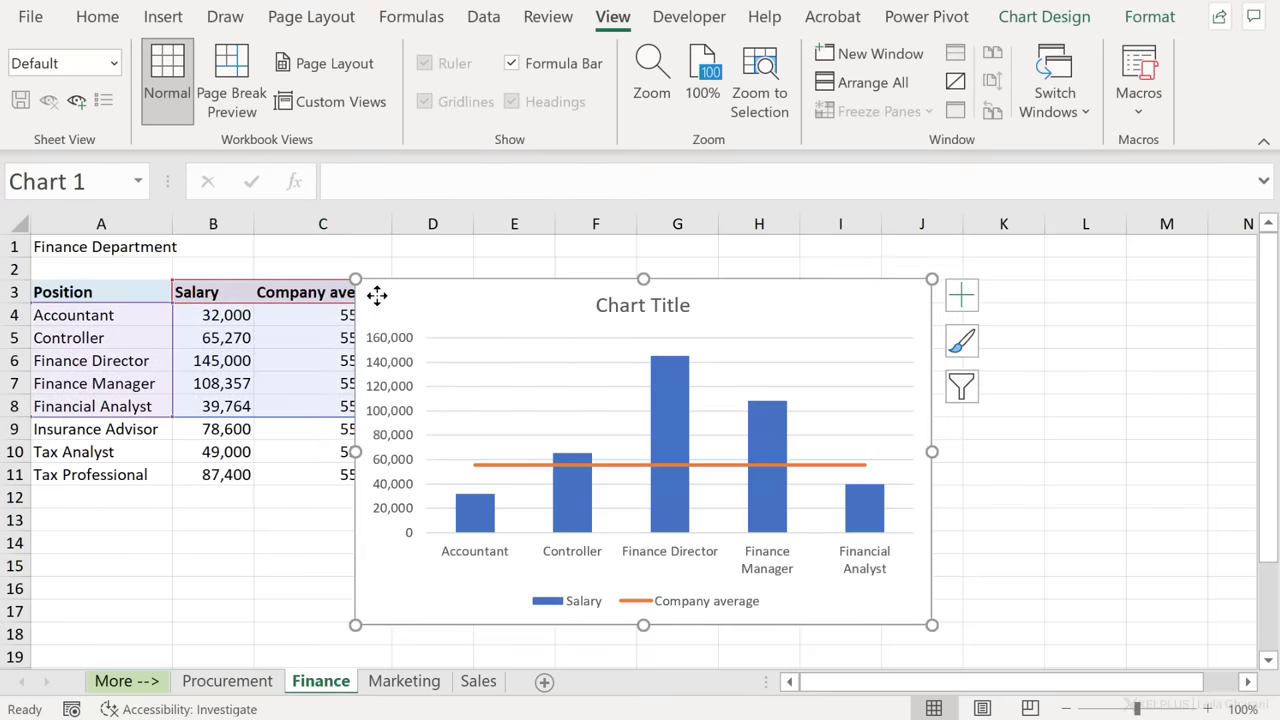
- Delete the combo charts on the Finance and Procurement sheets
key(Delete)
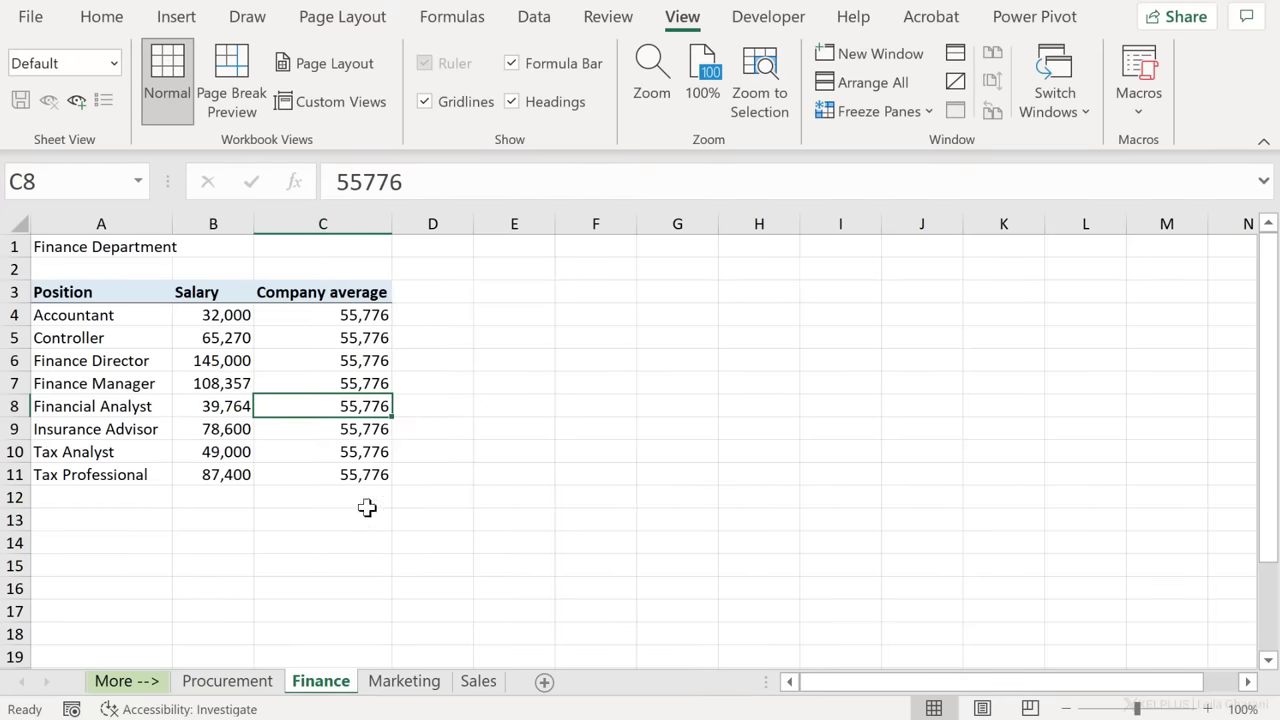
click(230, 680)
click(513, 290)
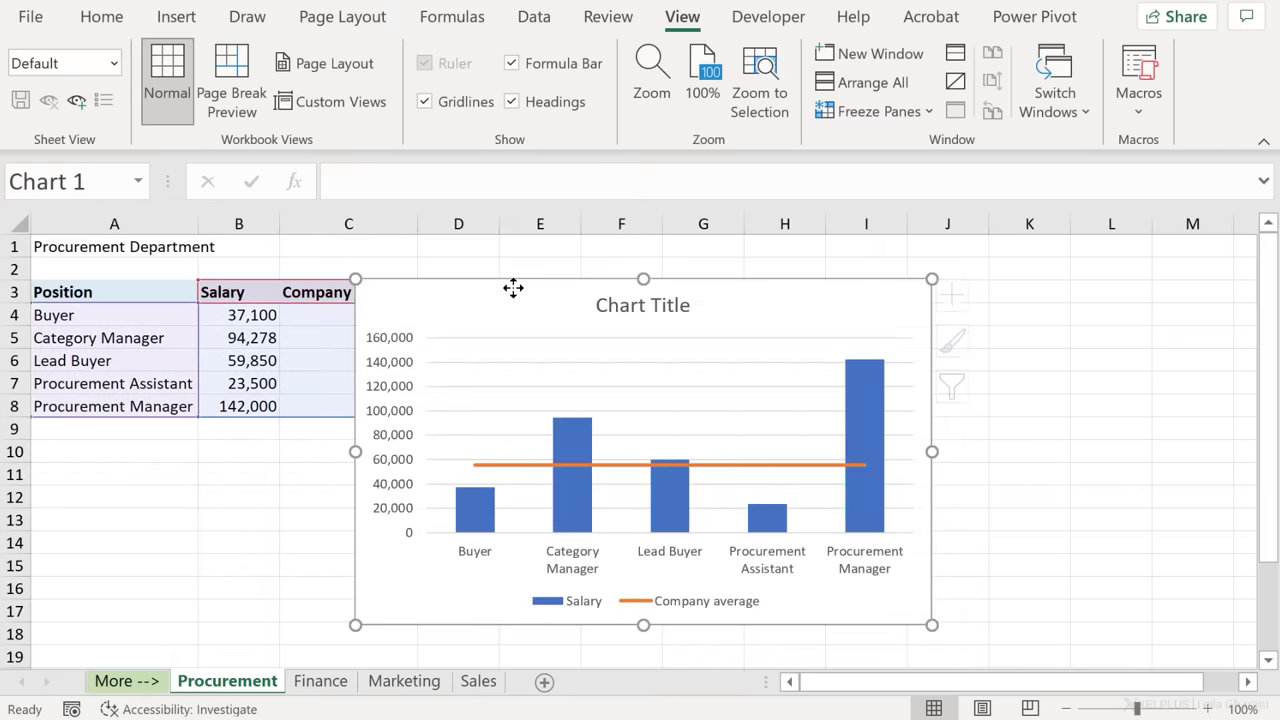
key(Delete)
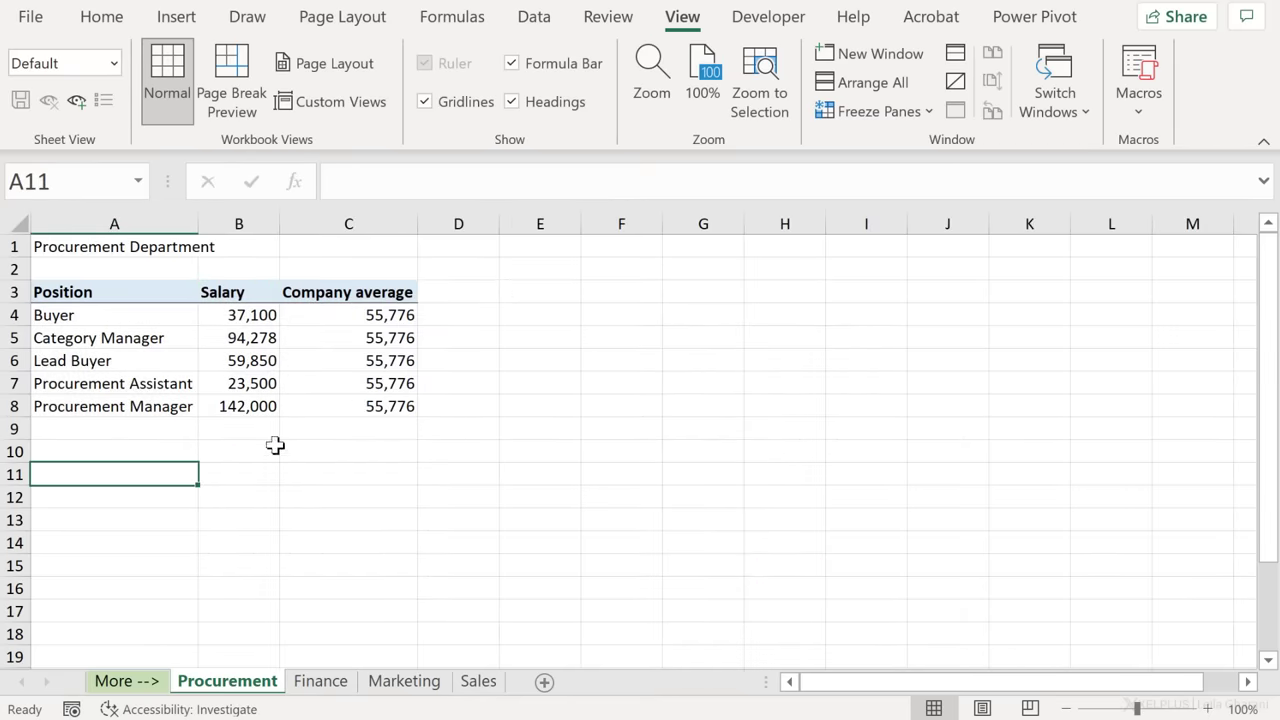
- Set up a new macro recording named CreateChart
click(71, 709)
text(Cre)
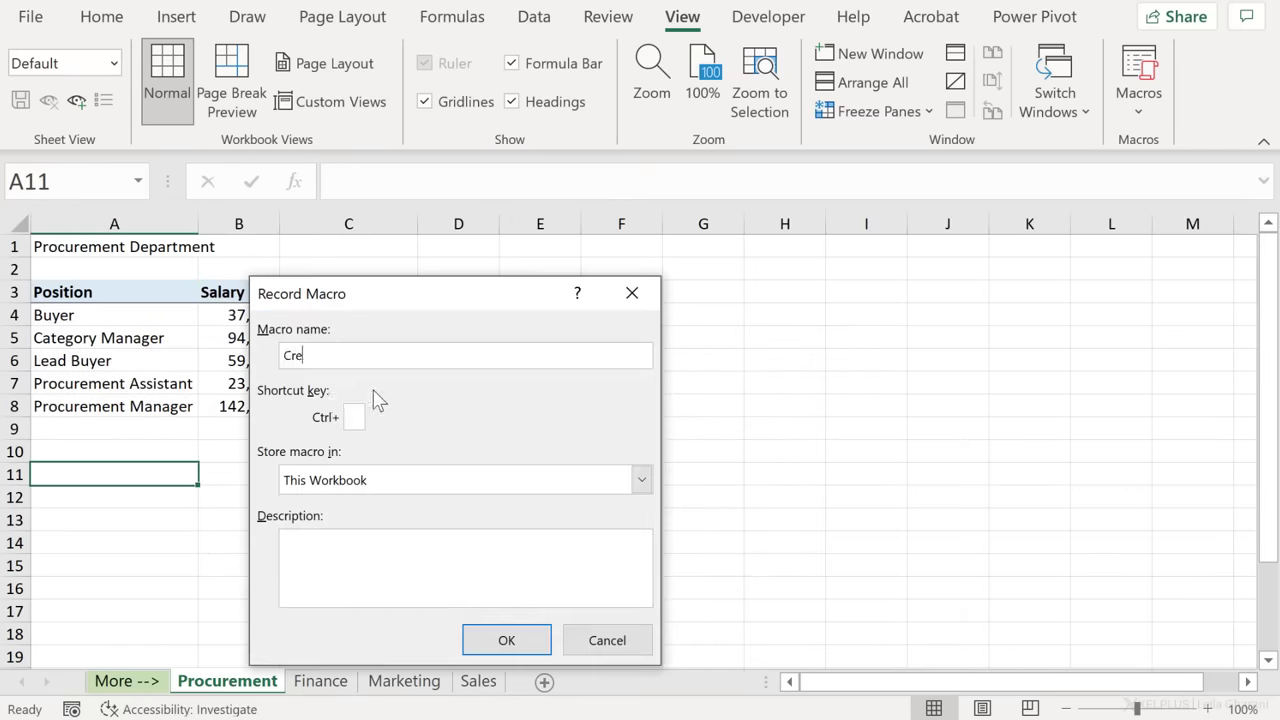
text(ateChart)
click(361, 418)
- Start recording with shortcut Ctrl+a and select A3:C8 using Ctrl+Shift+Down and Right
text(a)
click(514, 638)
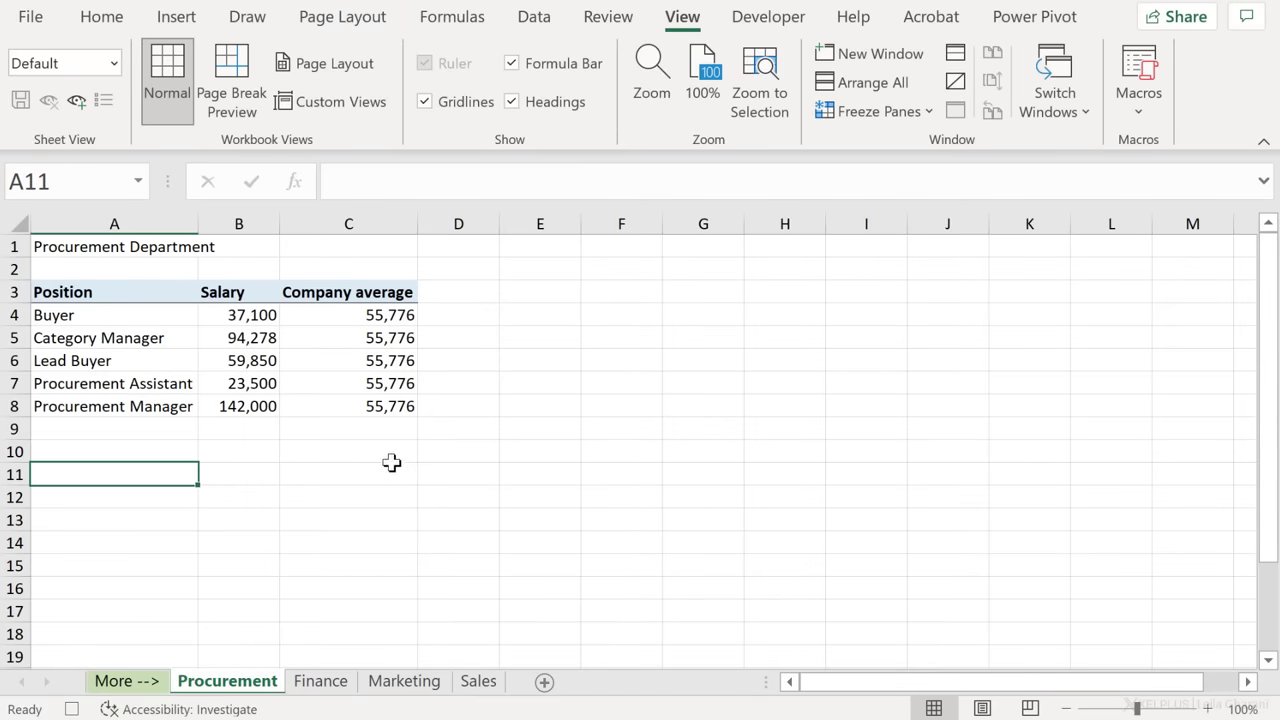
click(124, 289)
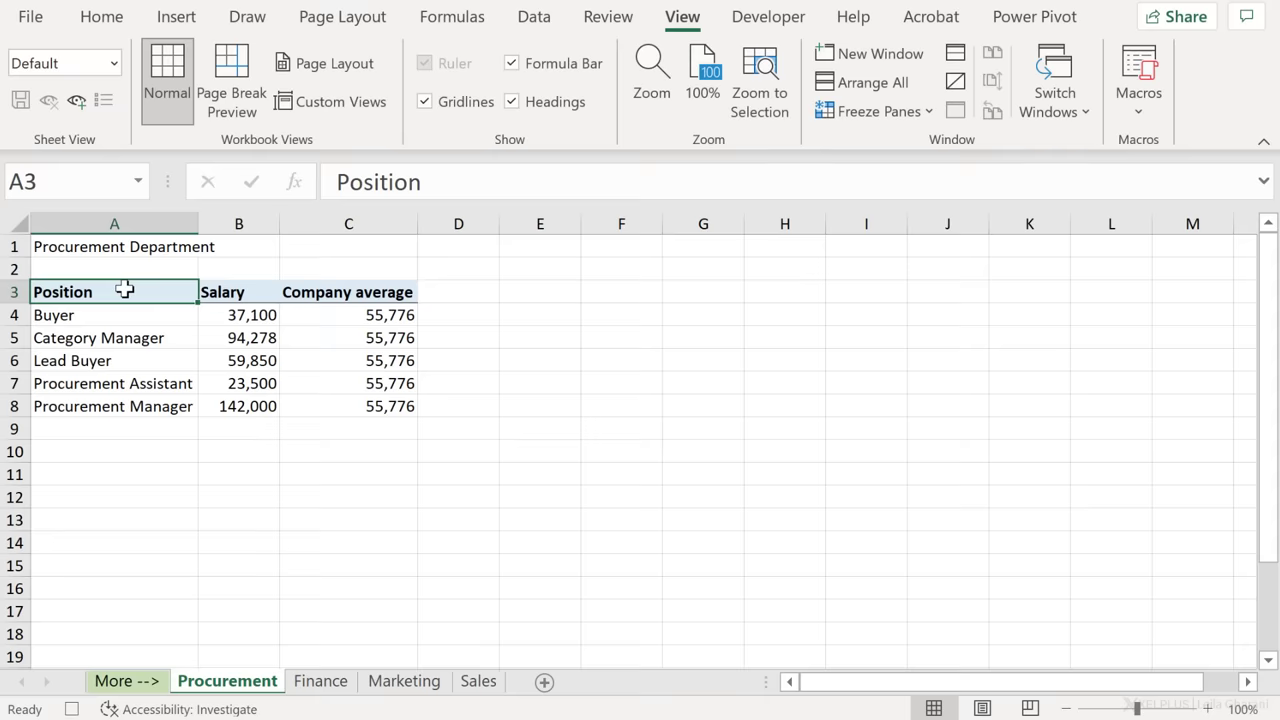
drag(124, 289, 333, 393)
click(140, 292)
key(ctrl+shift+Down)
key(ctrl+shift+Right)
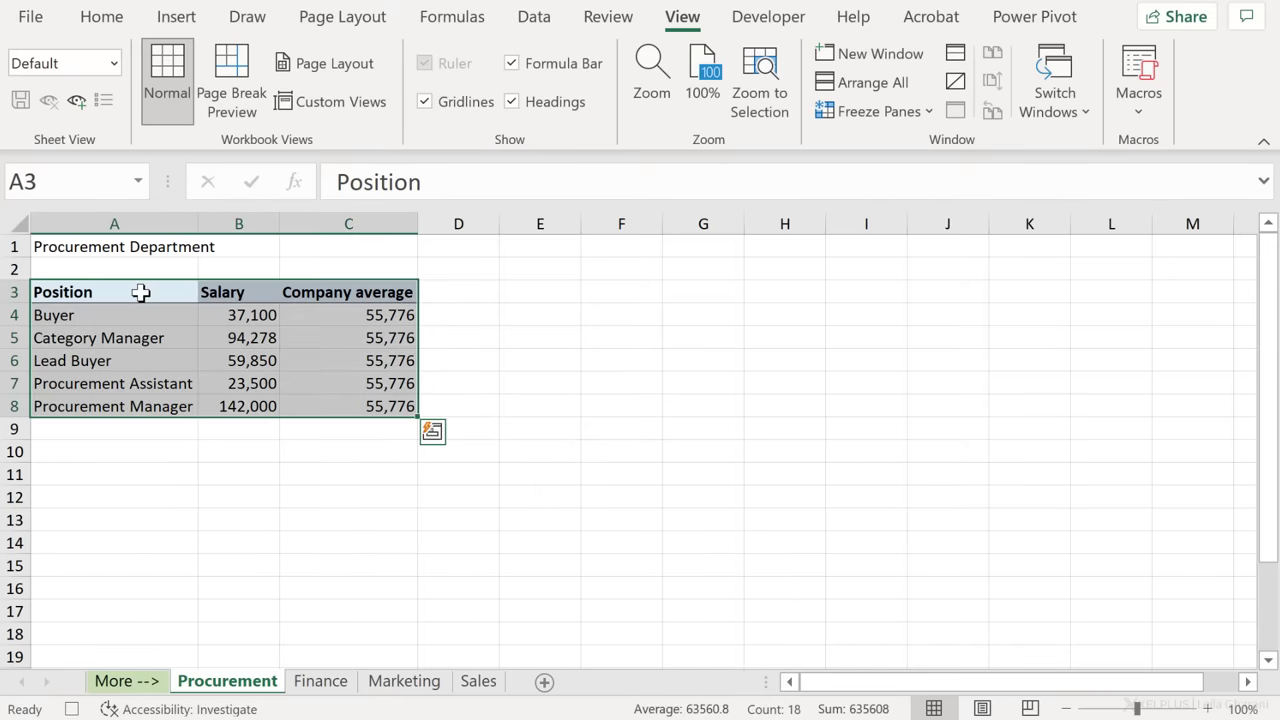
- Insert a Clustered Column - Line combo chart and select its Salary bars
click(176, 16)
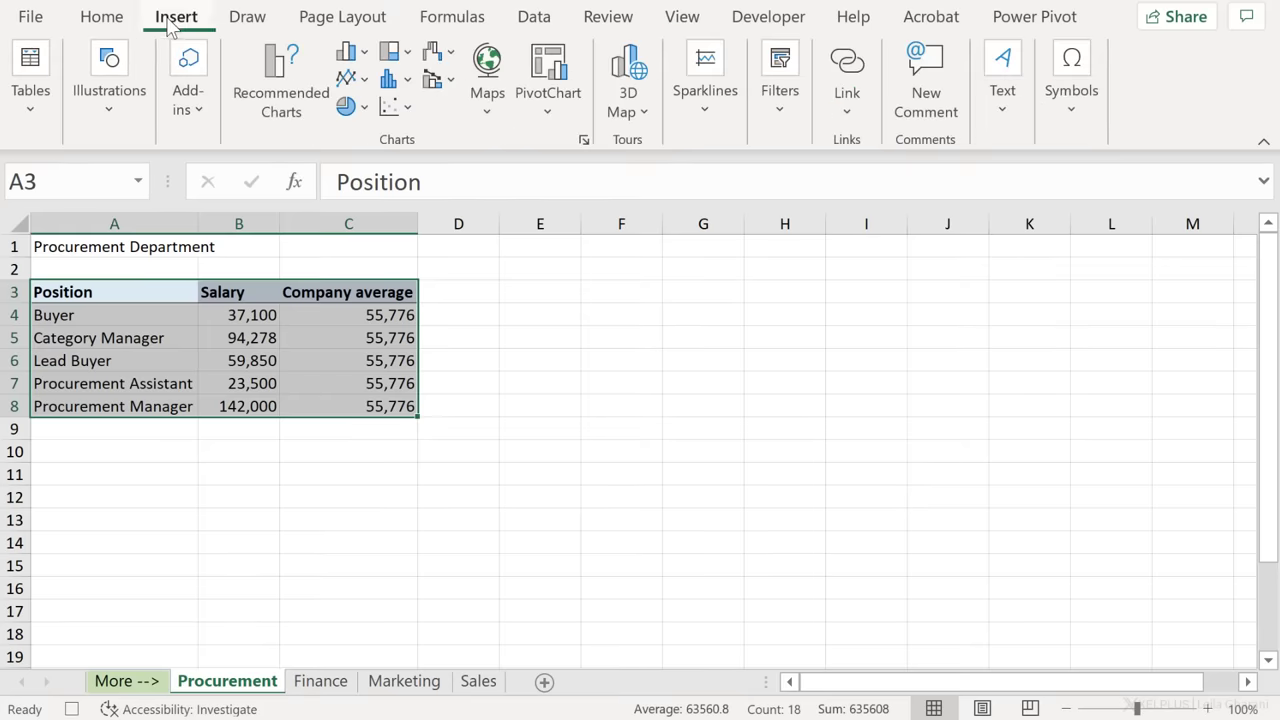
click(437, 78)
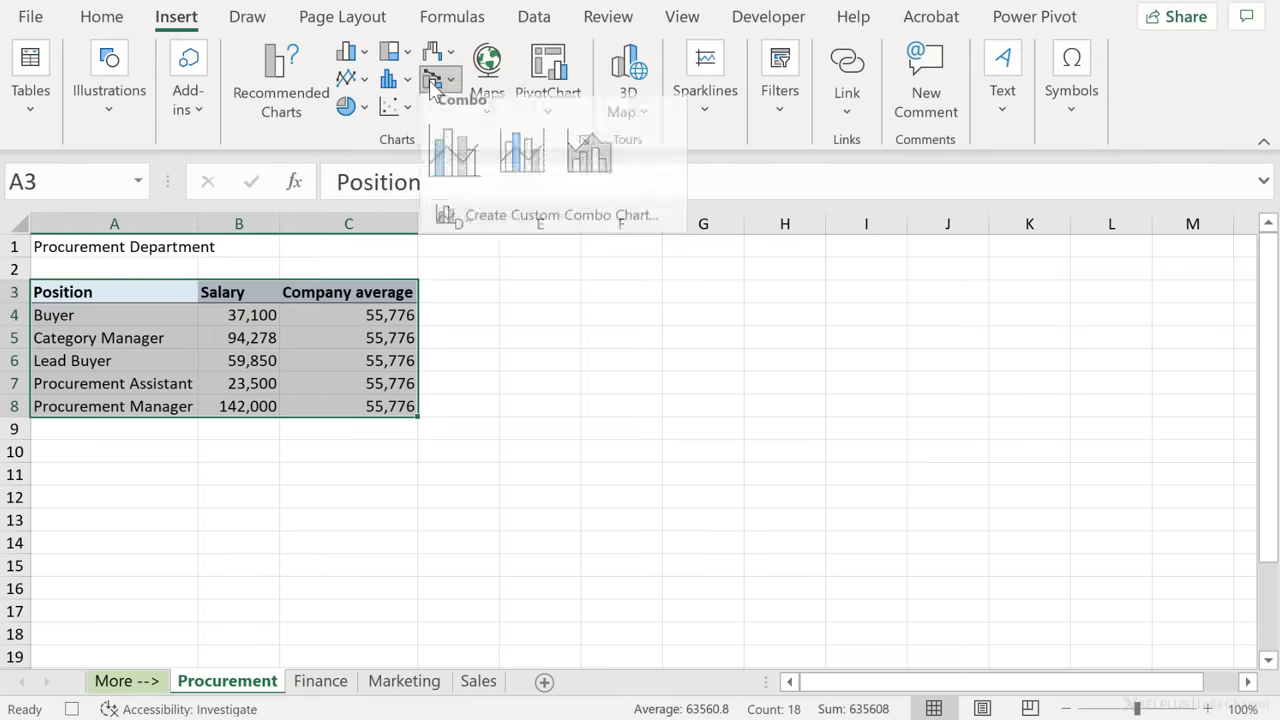
click(450, 160)
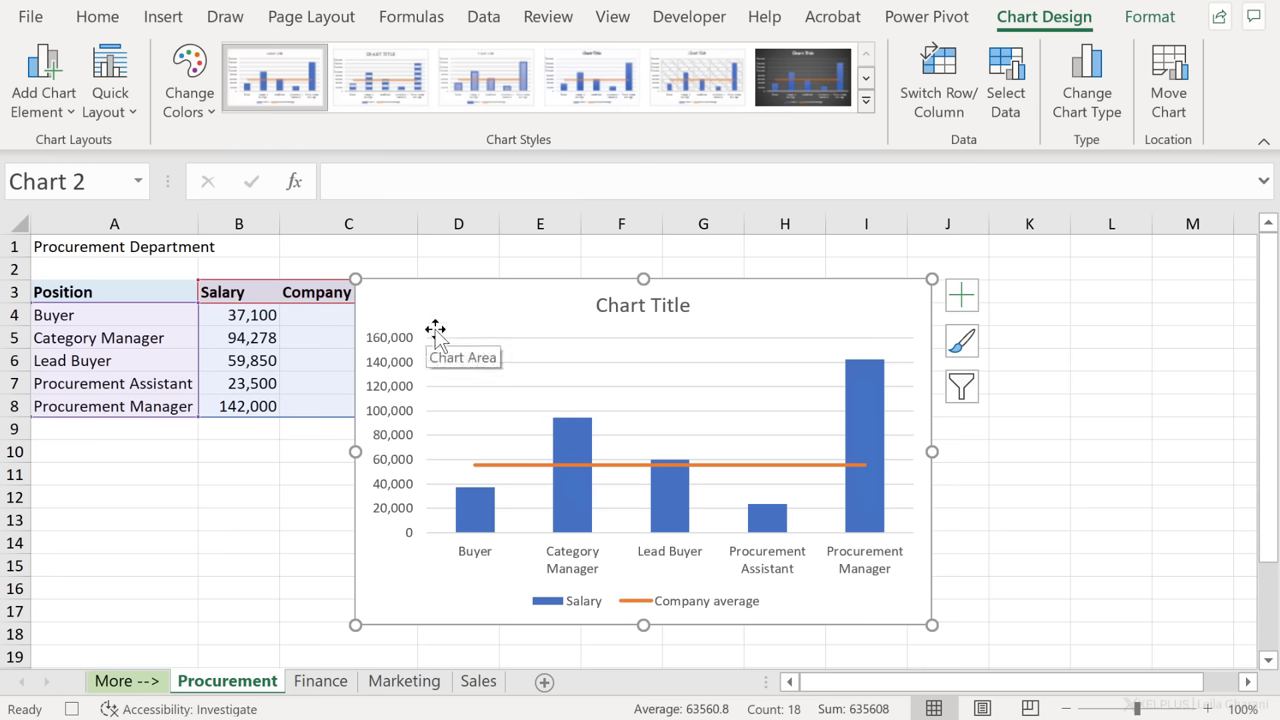
click(571, 490)
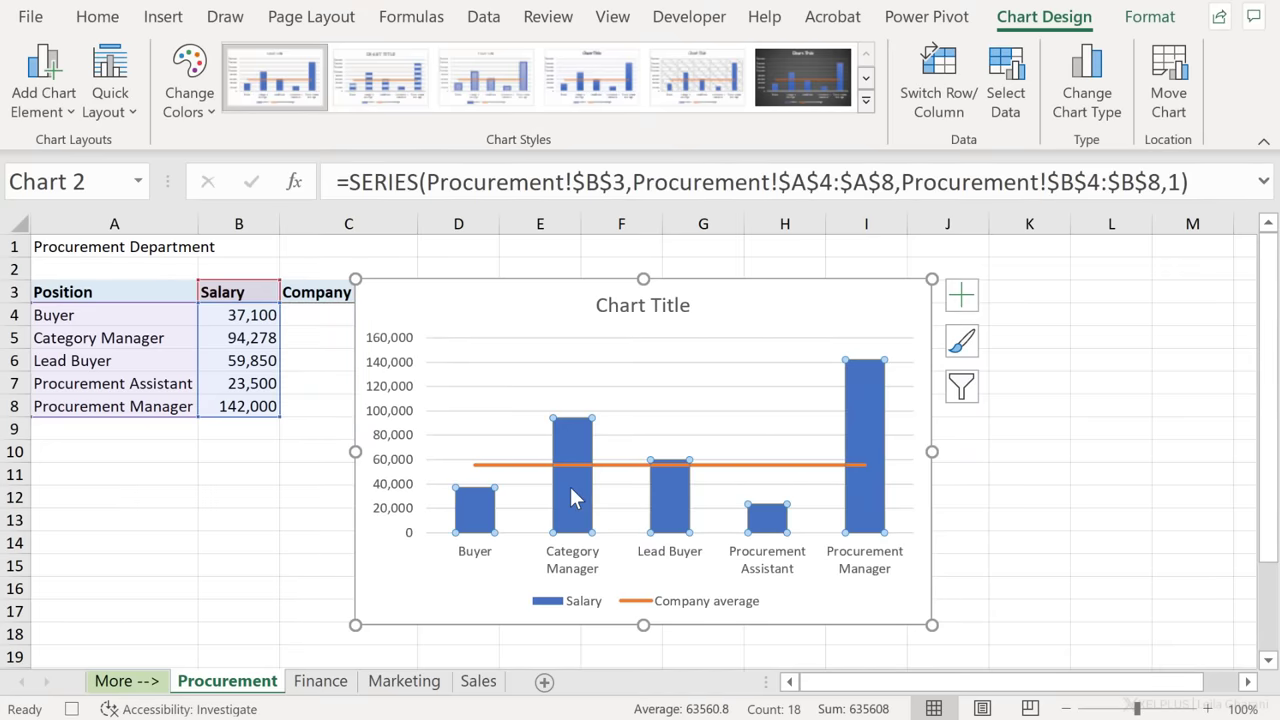
- Add bold data labels to the Salary bars
click(1143, 22)
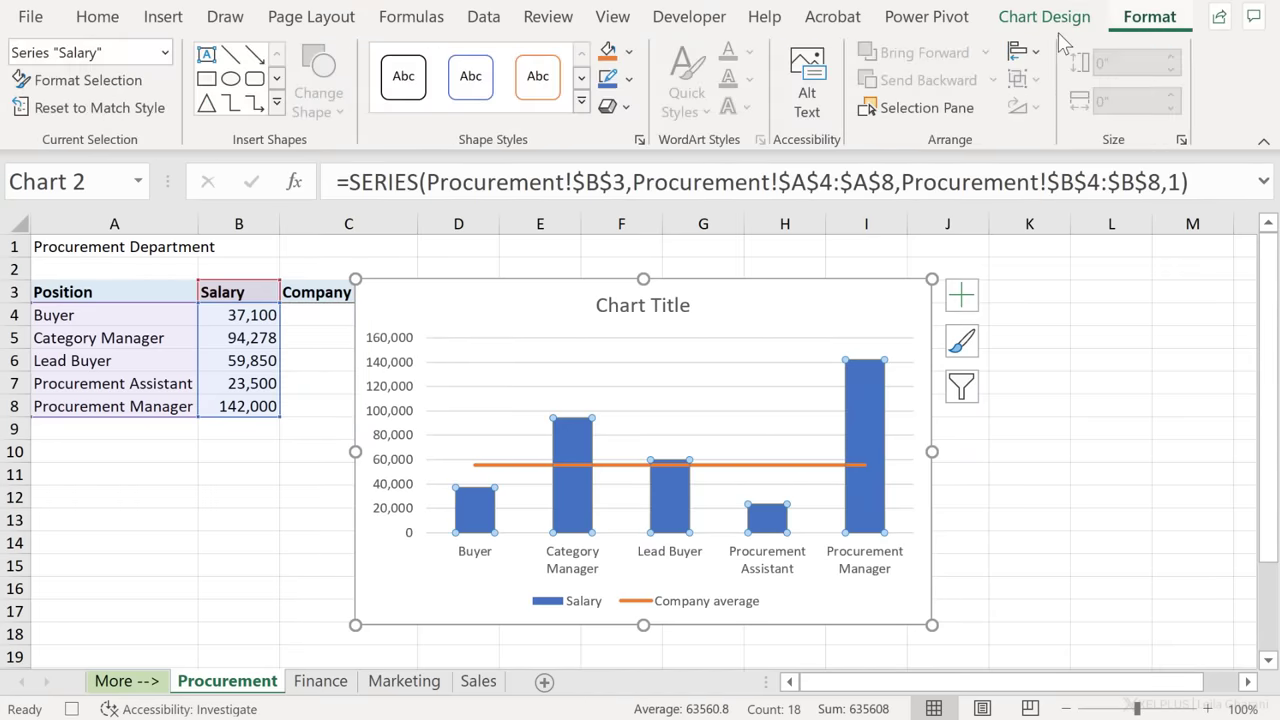
click(632, 58)
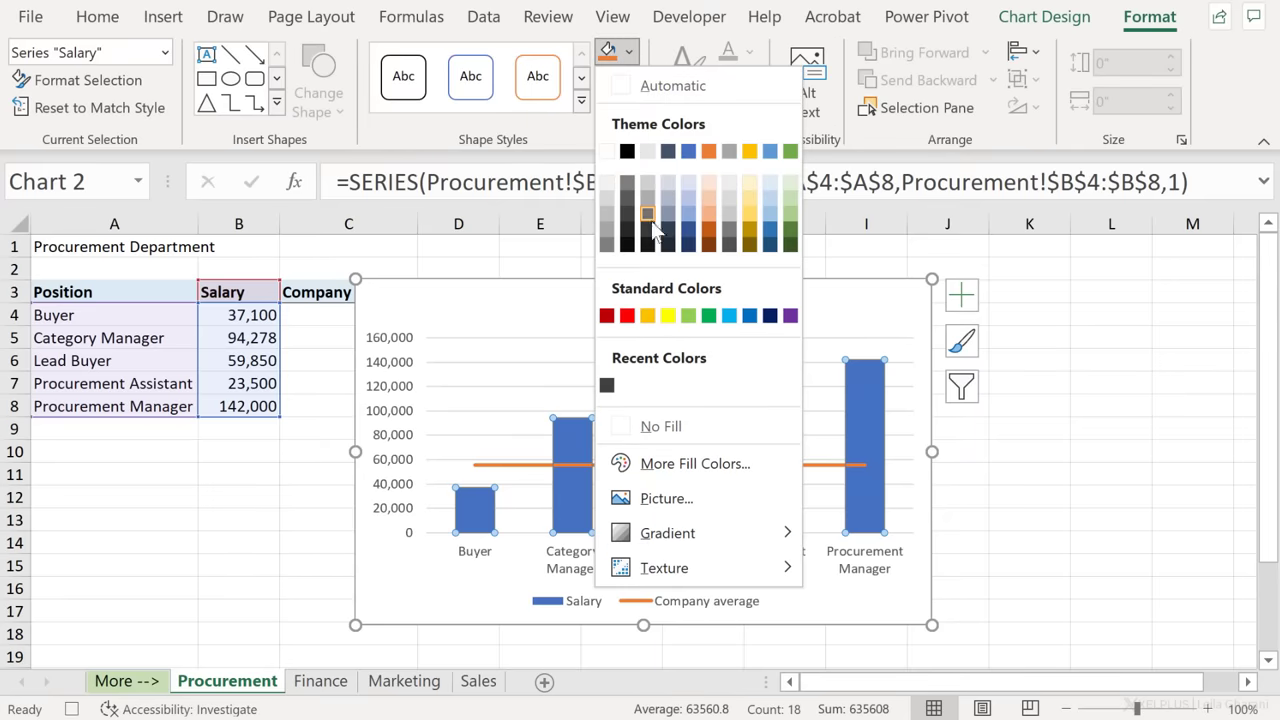
key(Escape)
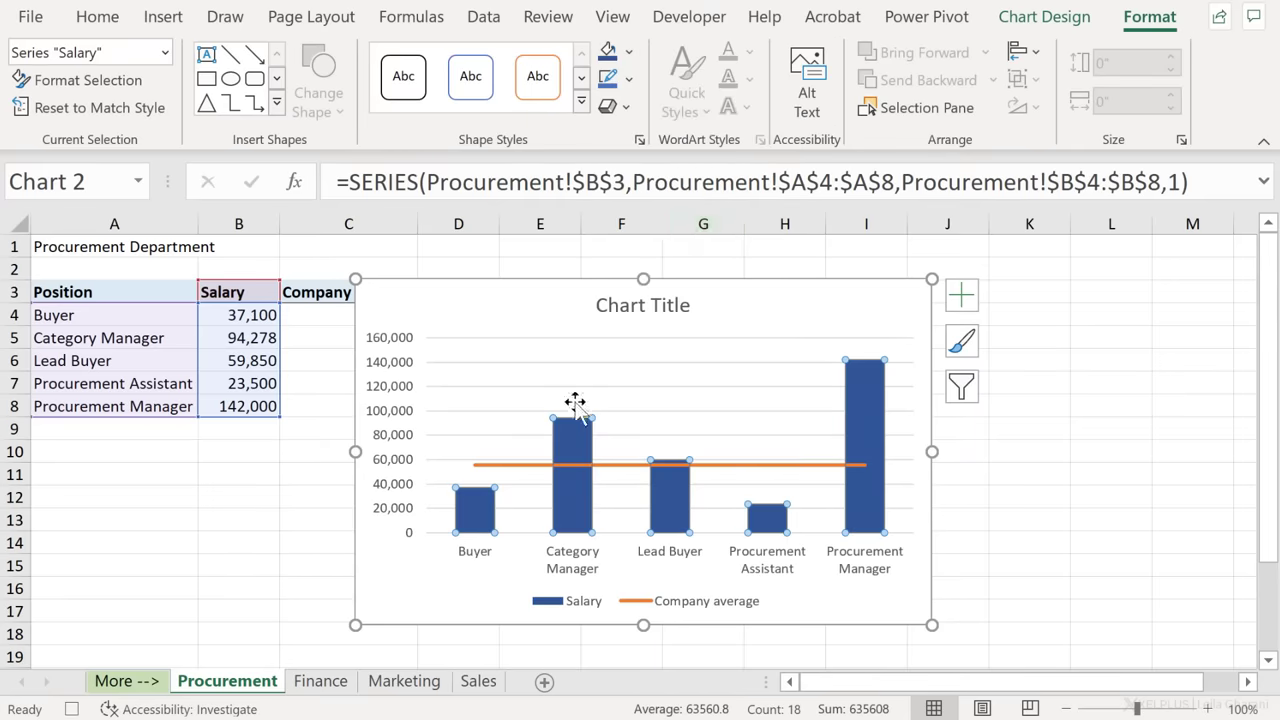
right_click(570, 447)
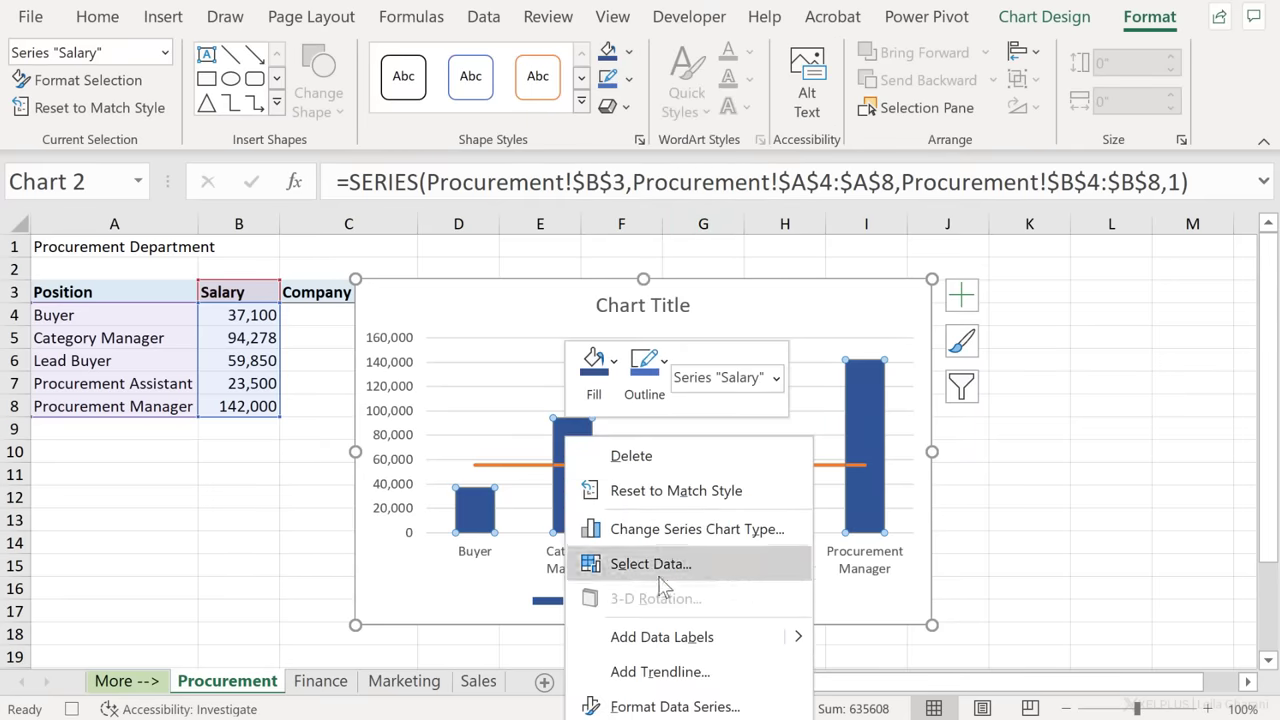
click(662, 637)
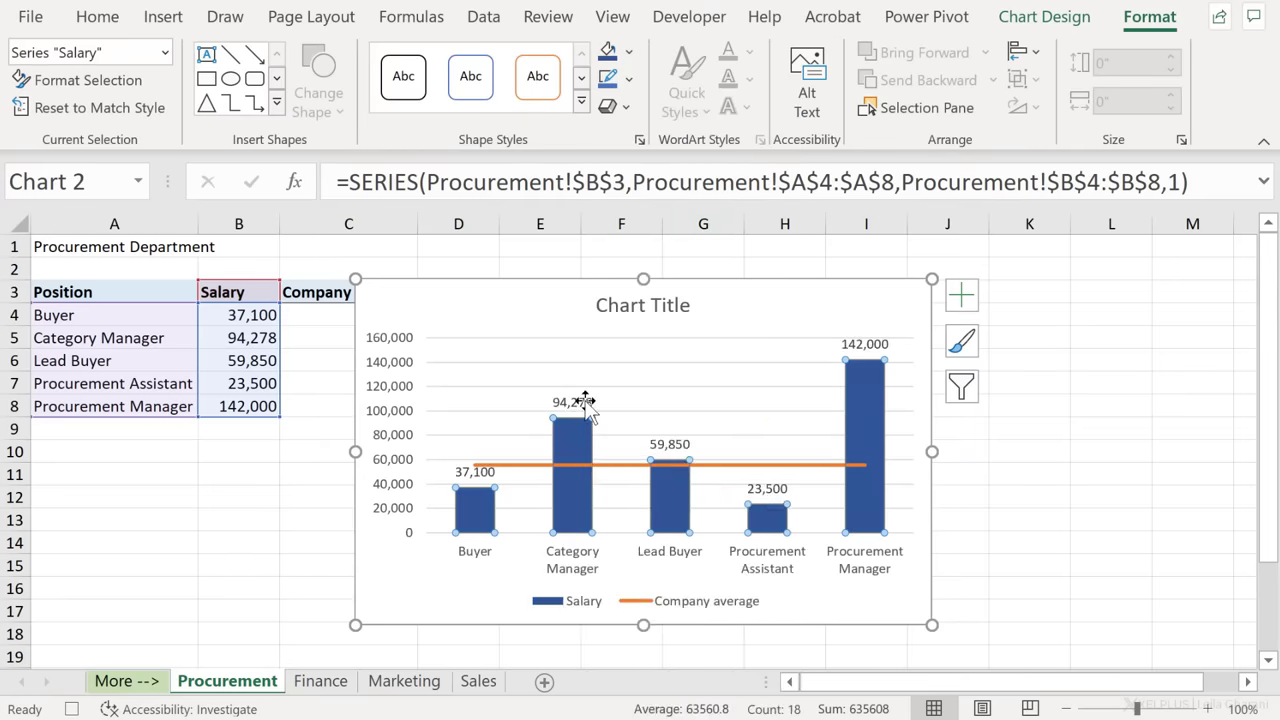
click(98, 17)
click(139, 82)
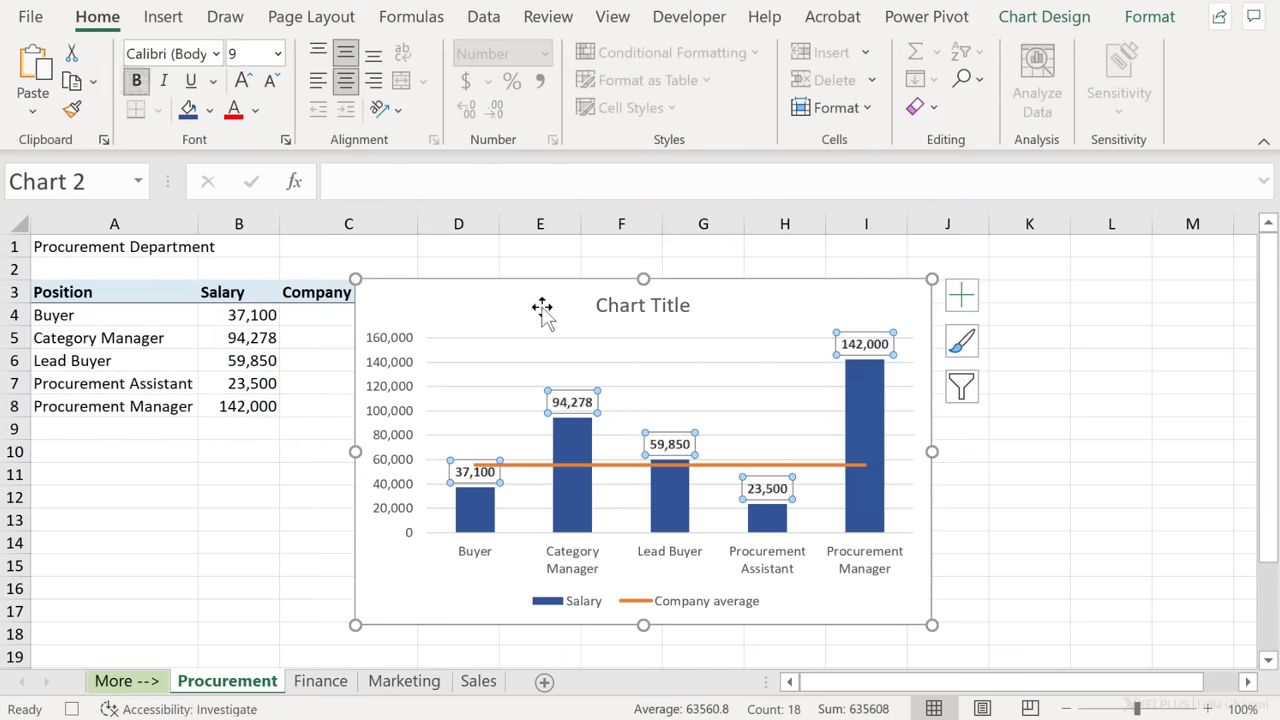
- Make the Company average line orange with about 45% transparency
click(633, 465)
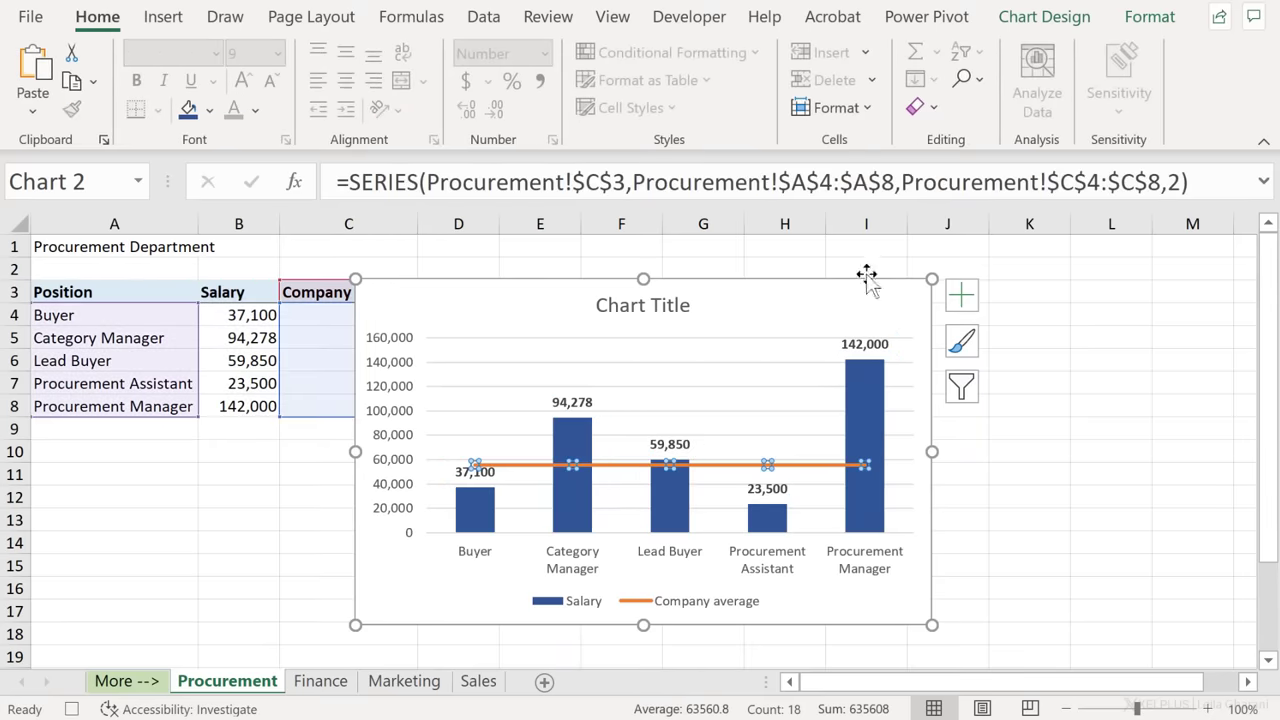
click(1147, 17)
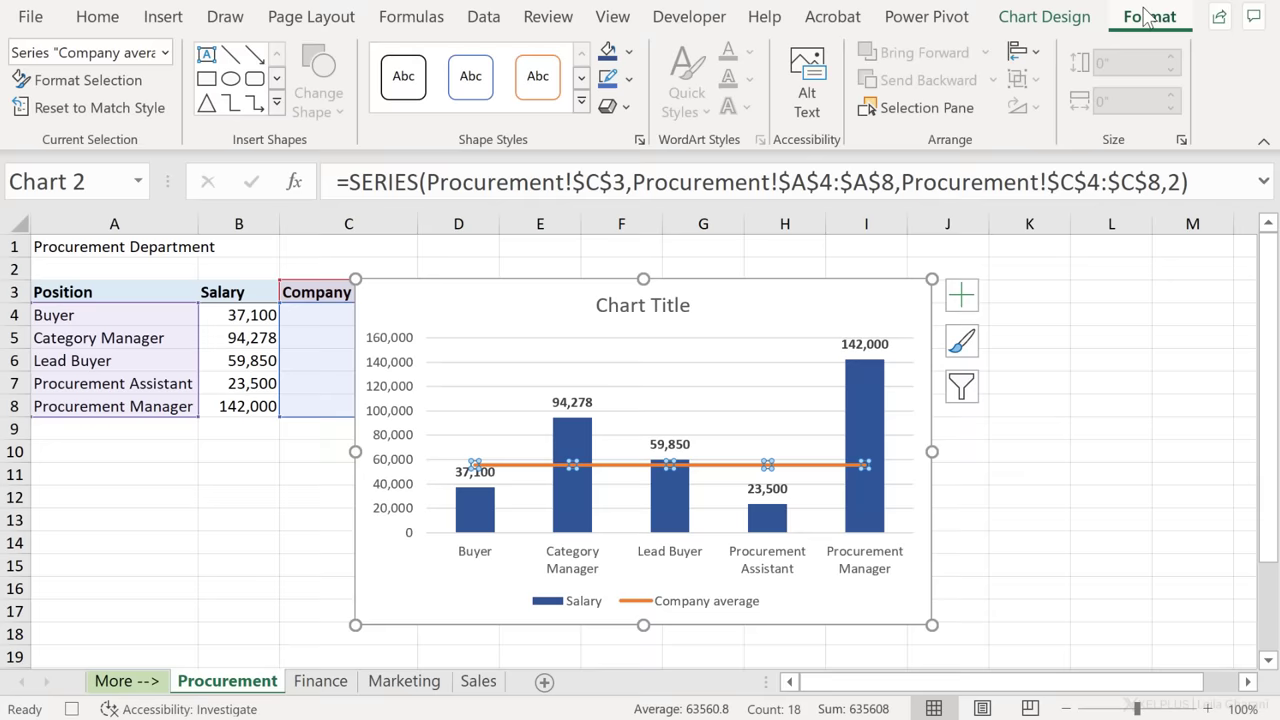
click(628, 78)
click(708, 179)
click(628, 78)
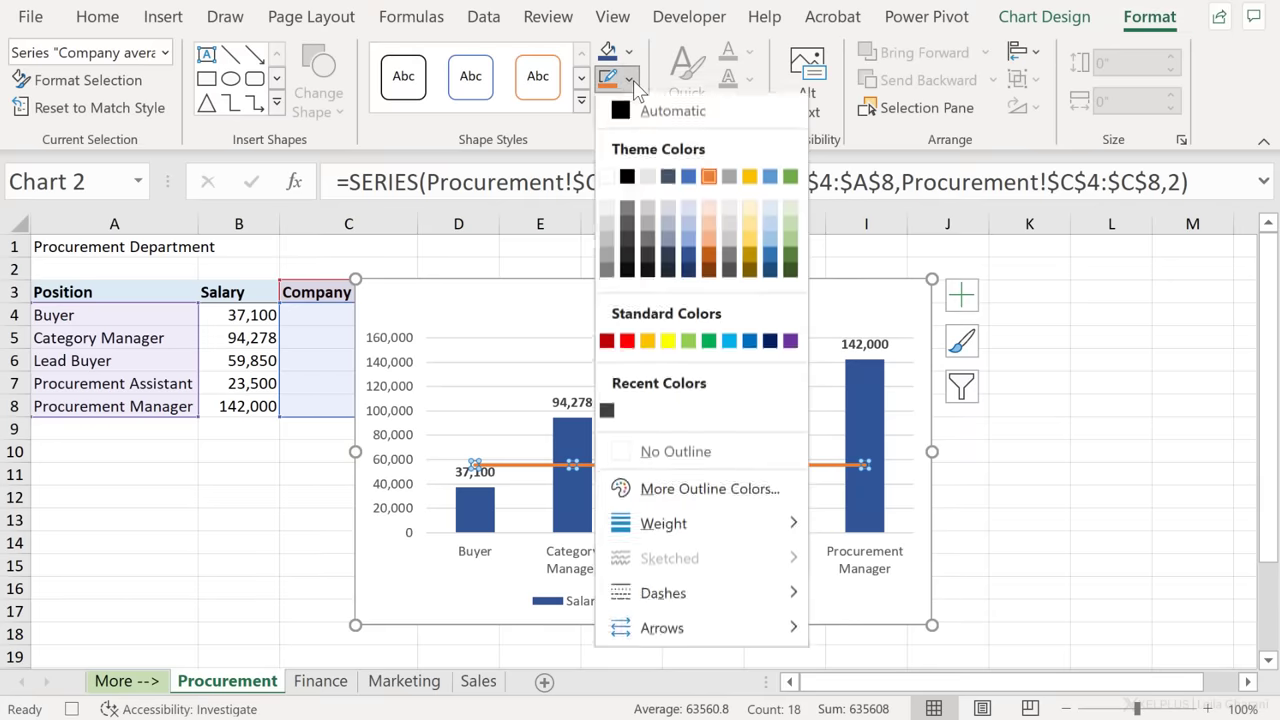
click(707, 491)
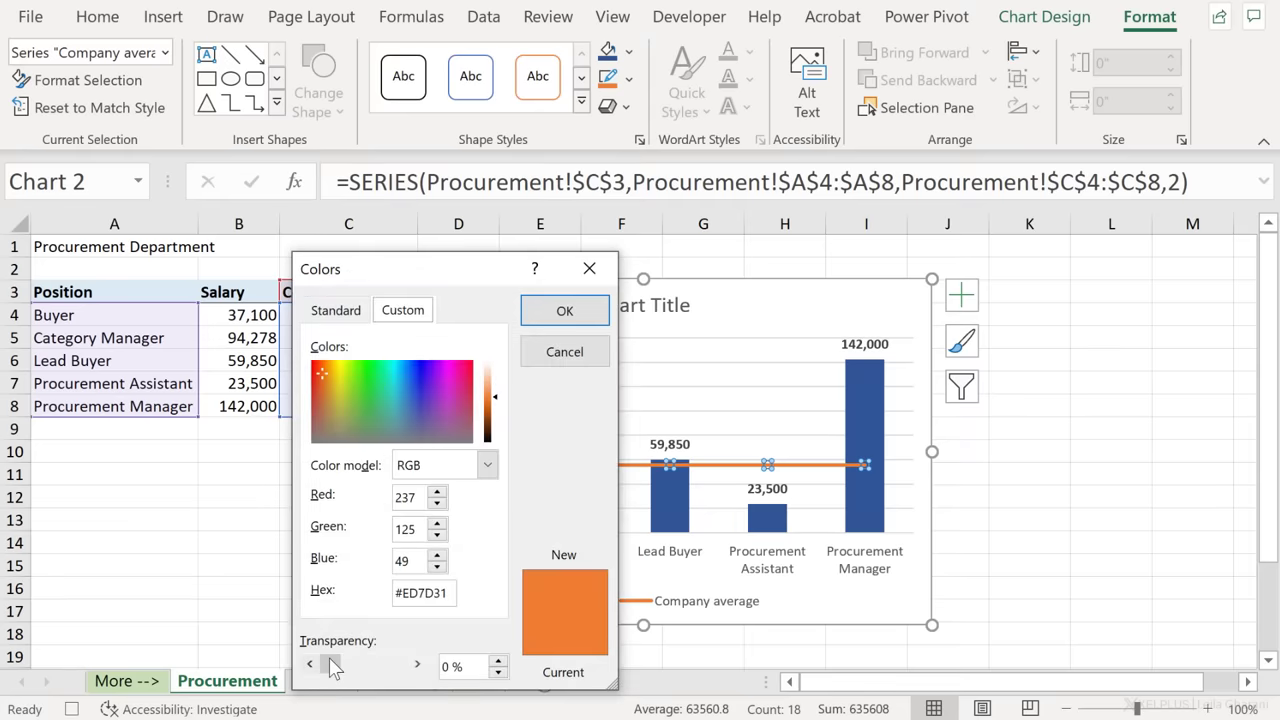
drag(333, 665, 368, 674)
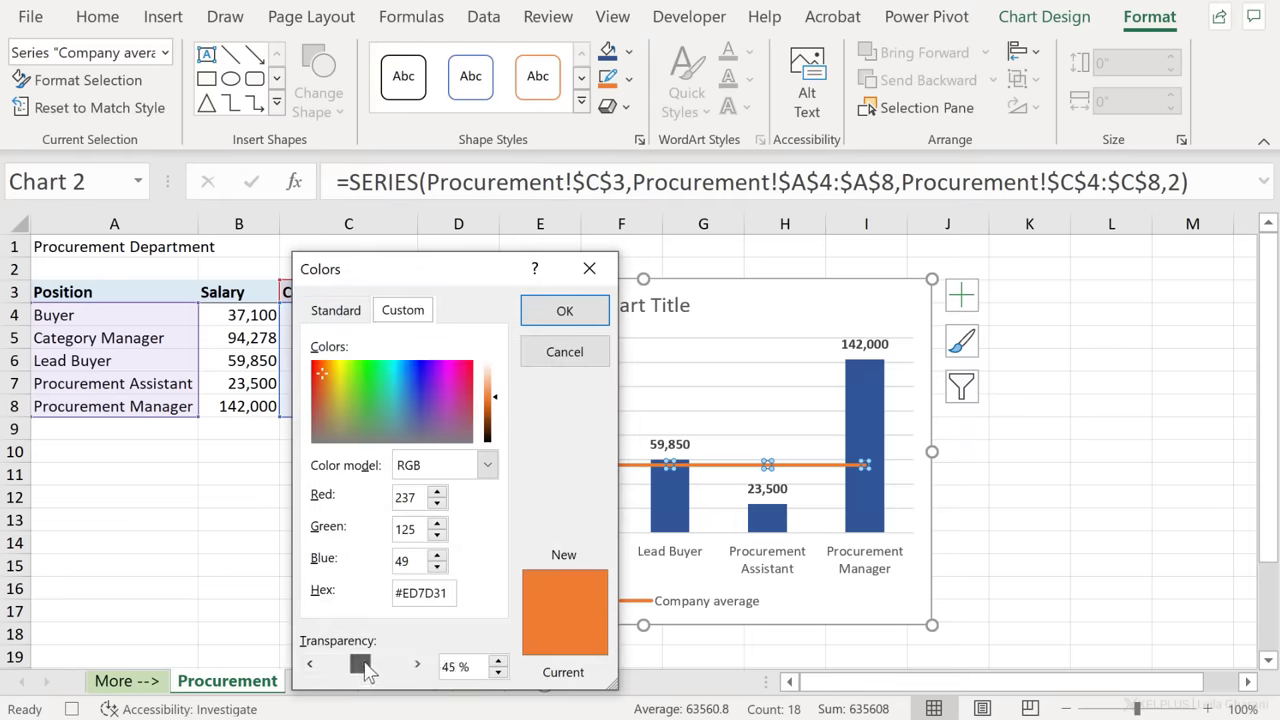
click(564, 310)
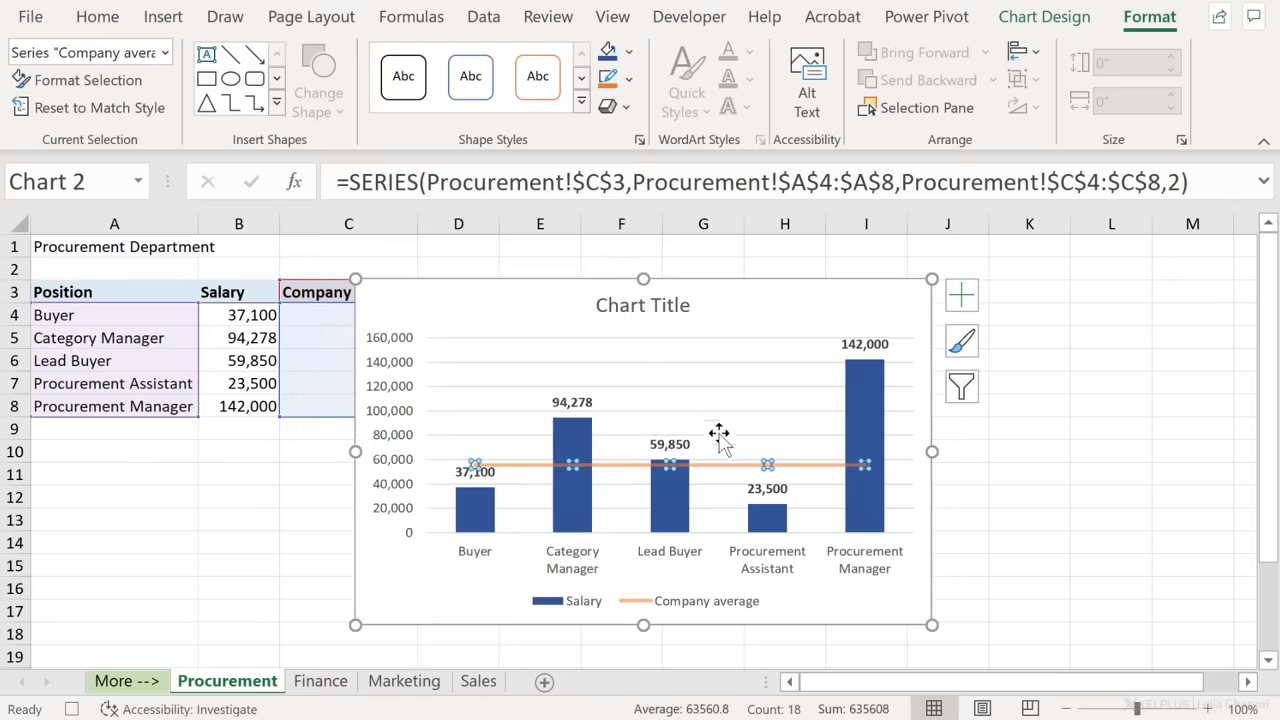
- Move the chart legend to the top via Format Legend
click(690, 607)
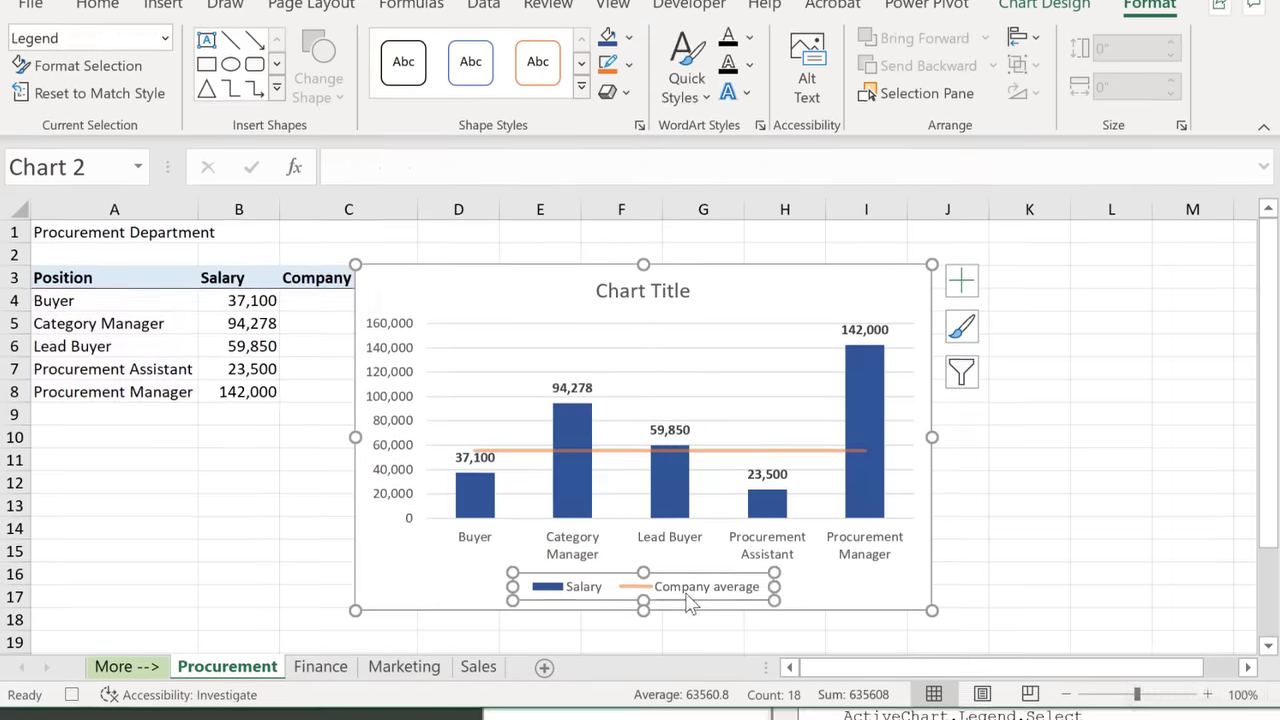
right_click(690, 470)
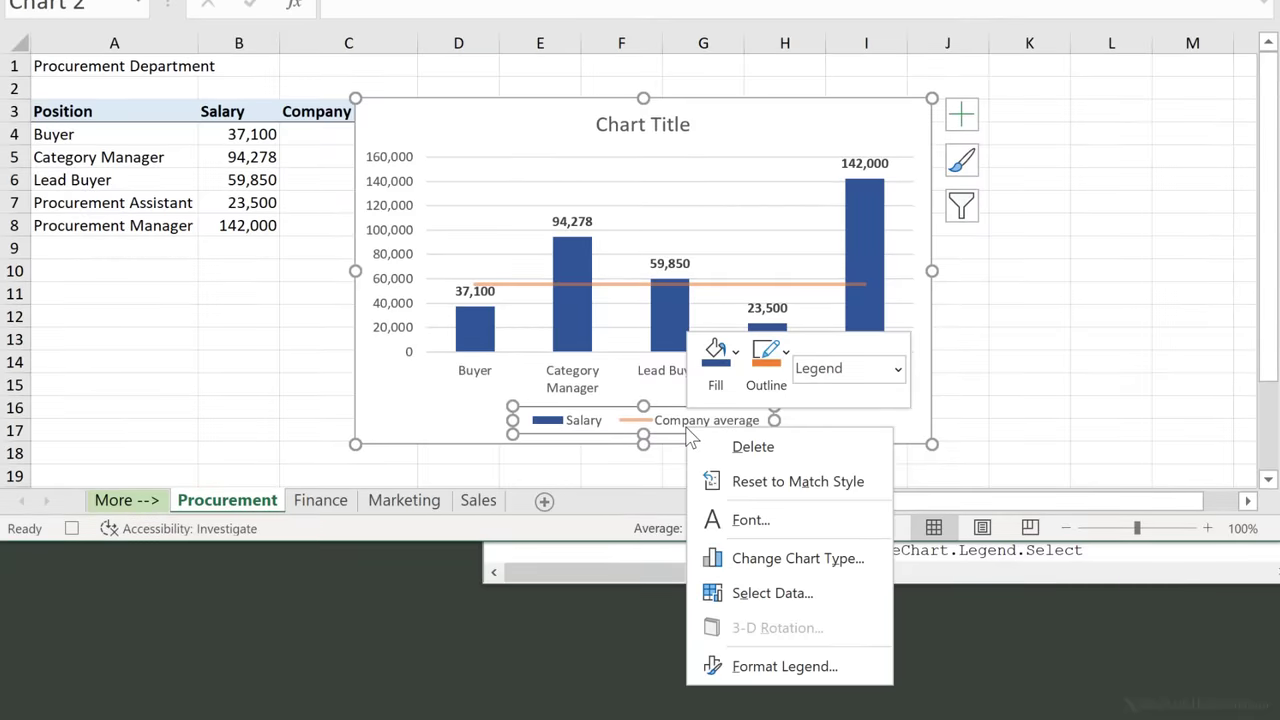
click(755, 664)
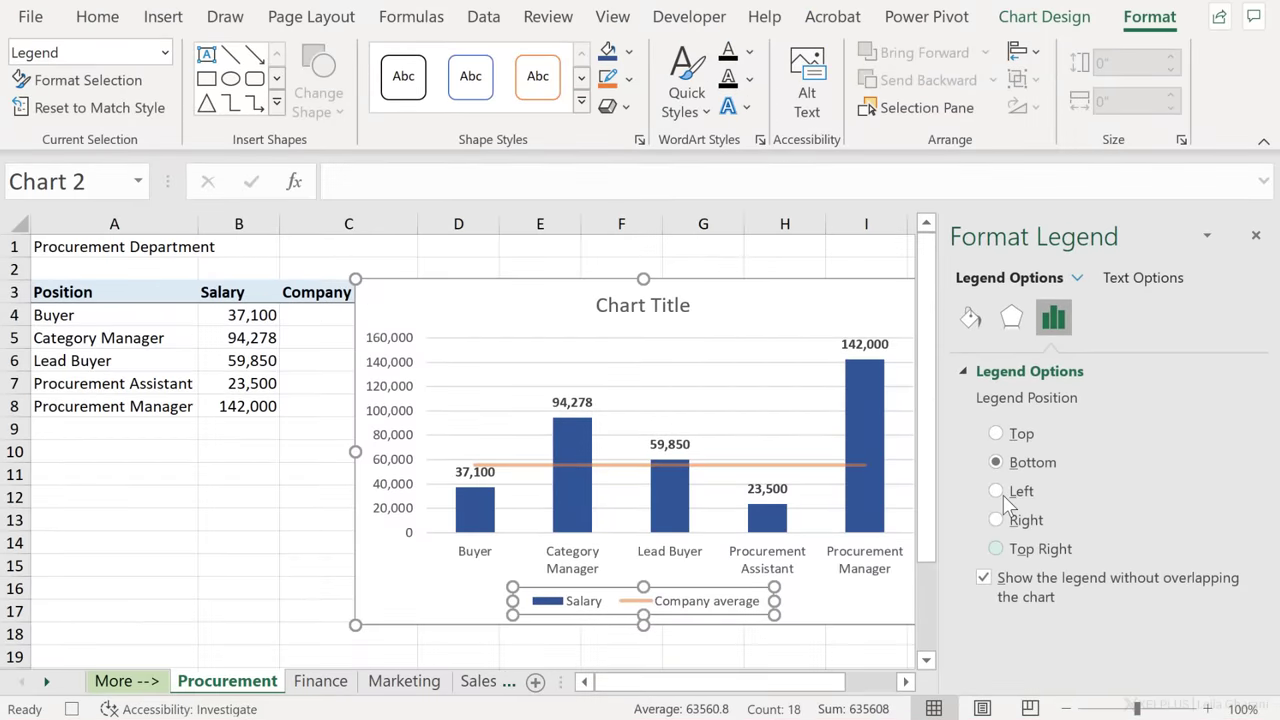
click(1021, 395)
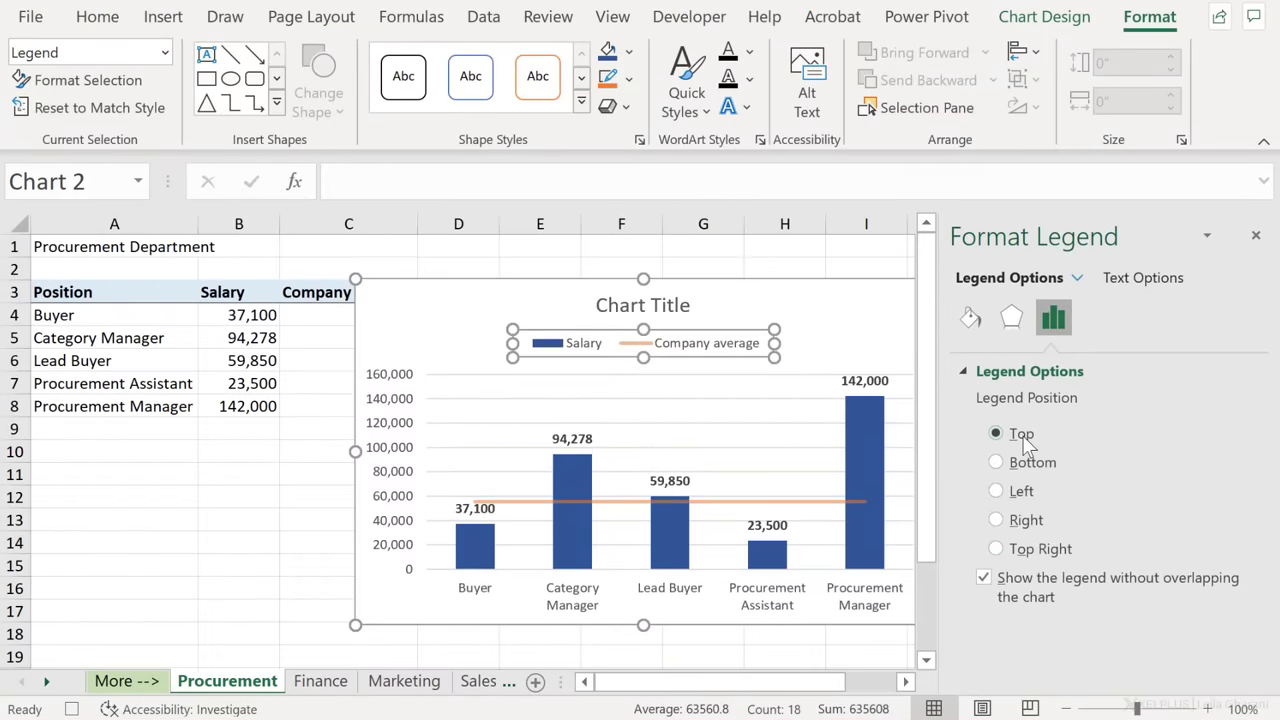
- Retitle the chart 'Procurement Dept', close the format pane, and switch to Finance
click(672, 308)
text(Procurement Dept)
key(Return)
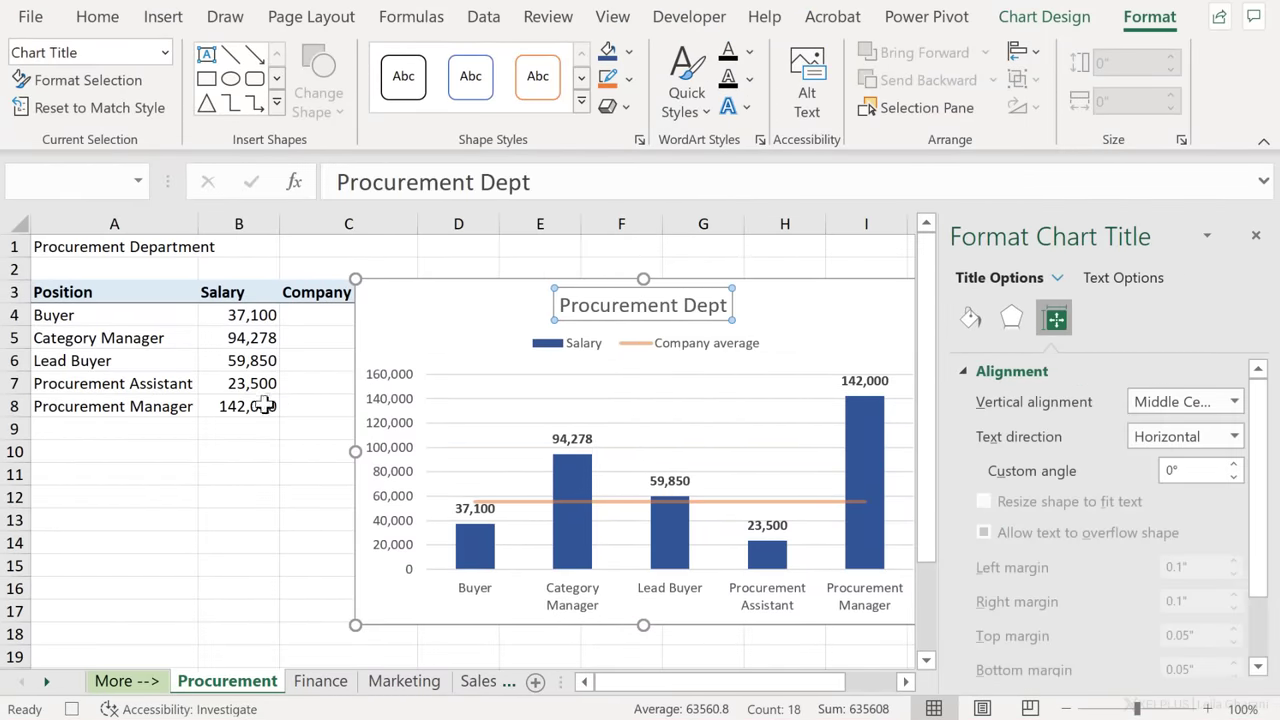
click(258, 296)
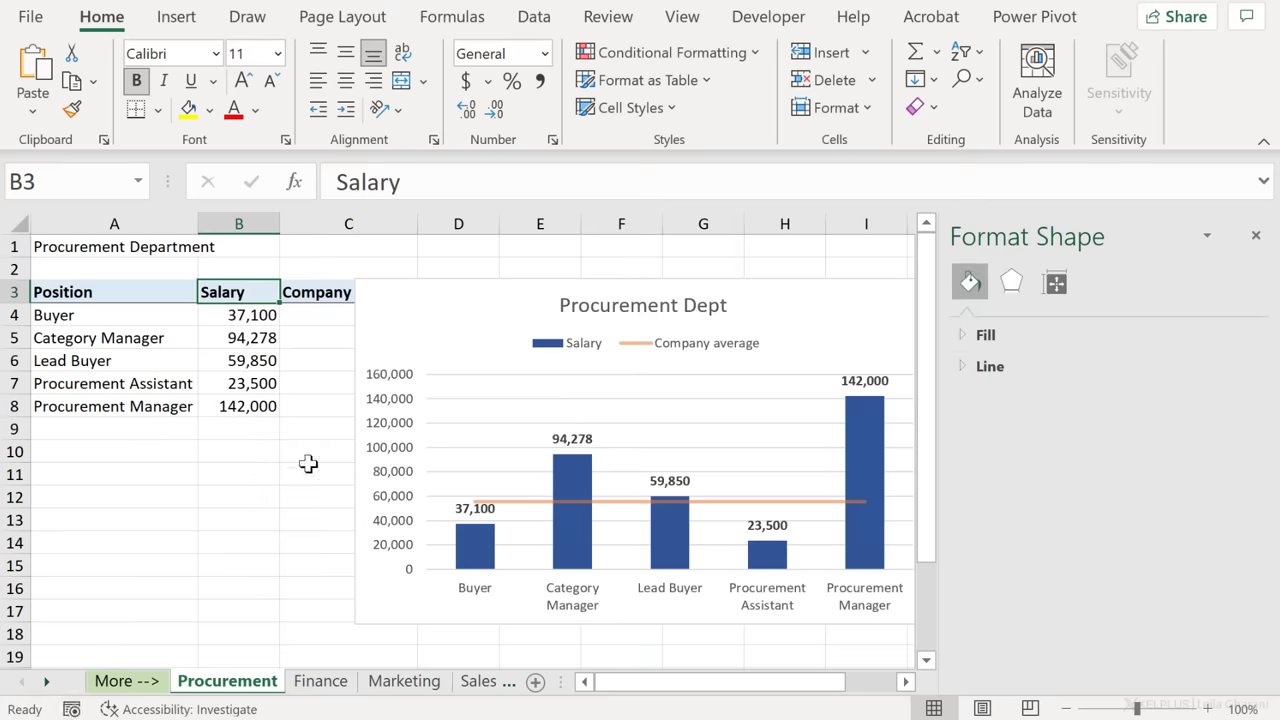
click(1255, 235)
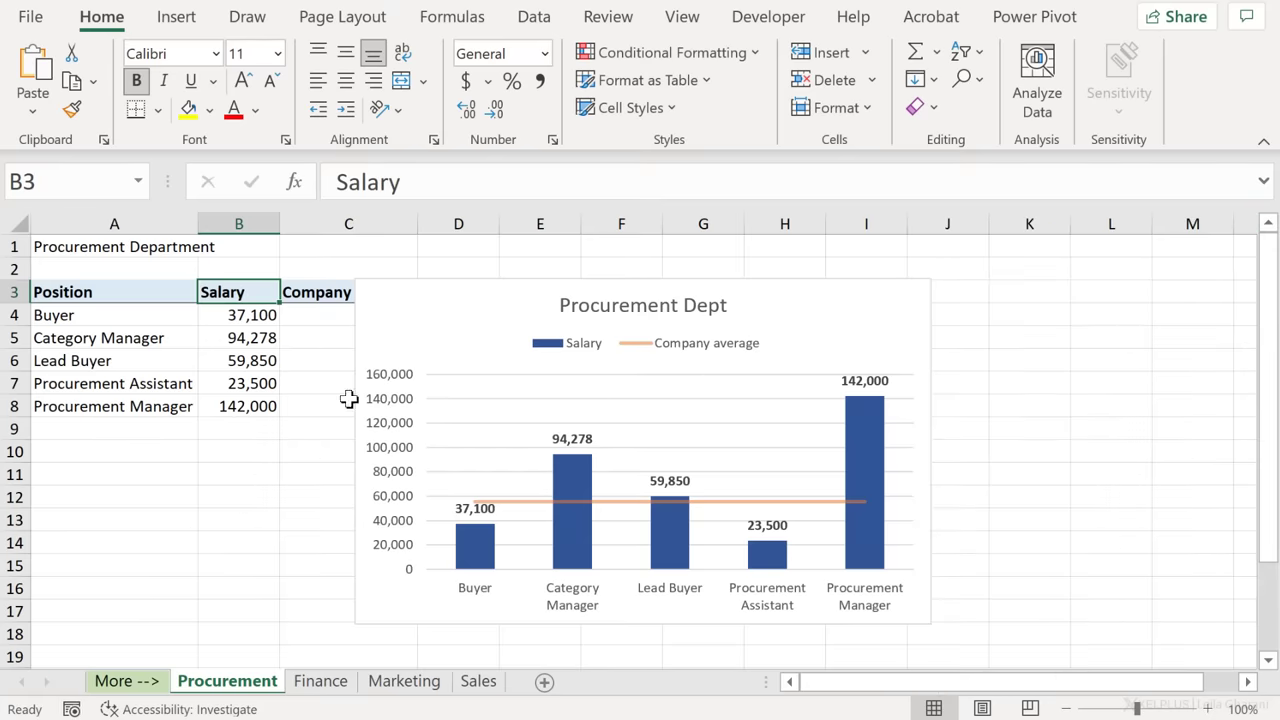
click(322, 684)
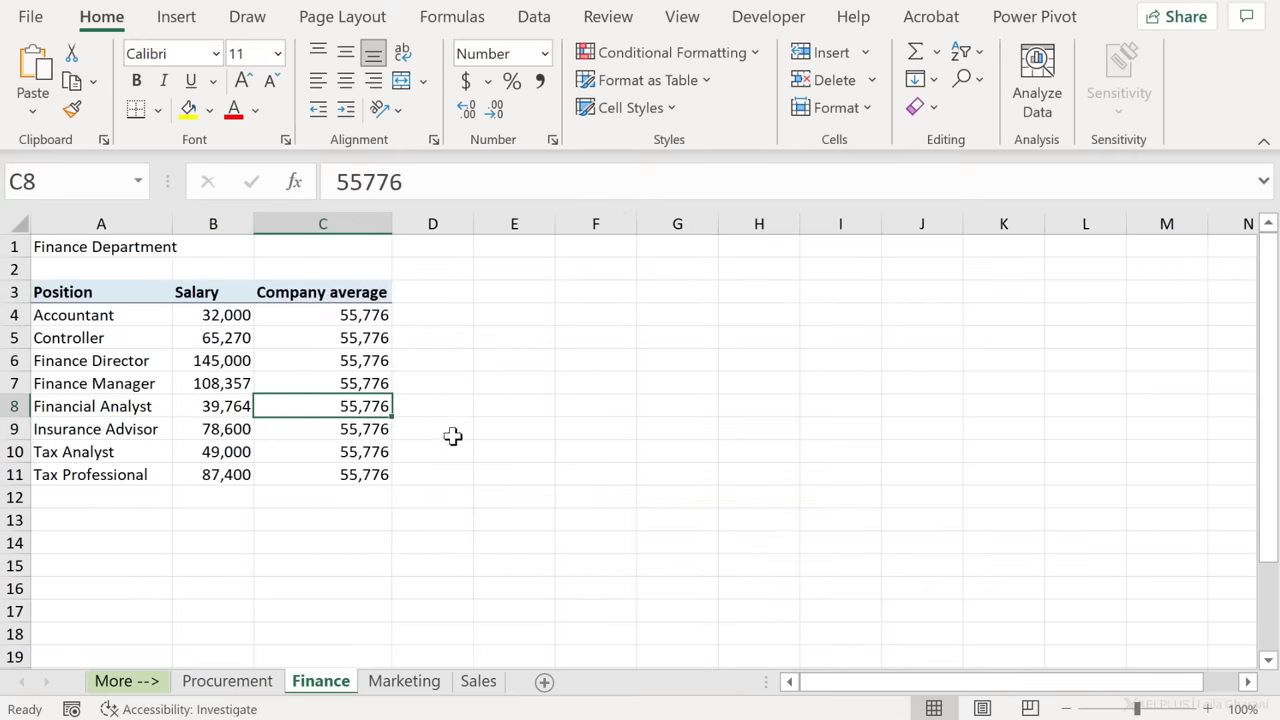
- Run CreateChart on the Finance sheet, giving an eight-position chart titled Procurement Dept, then open the VBA editor
key(ctrl+v)
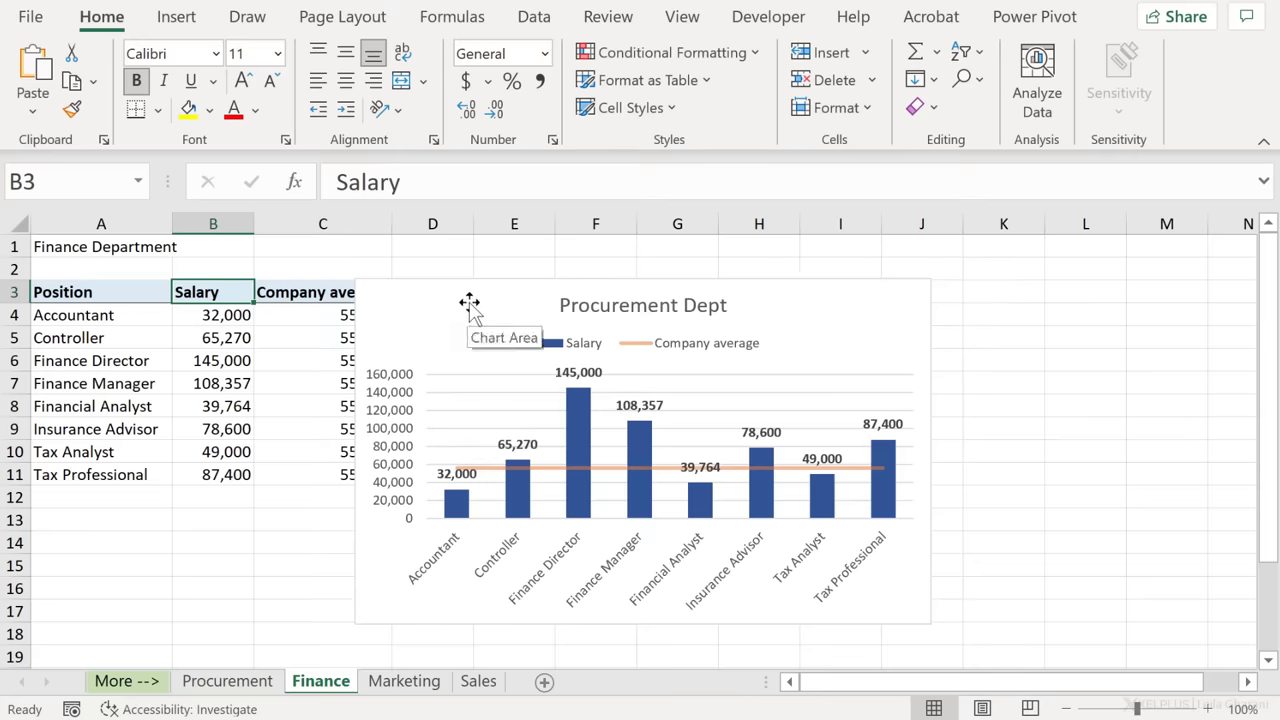
click(773, 492)
click(281, 494)
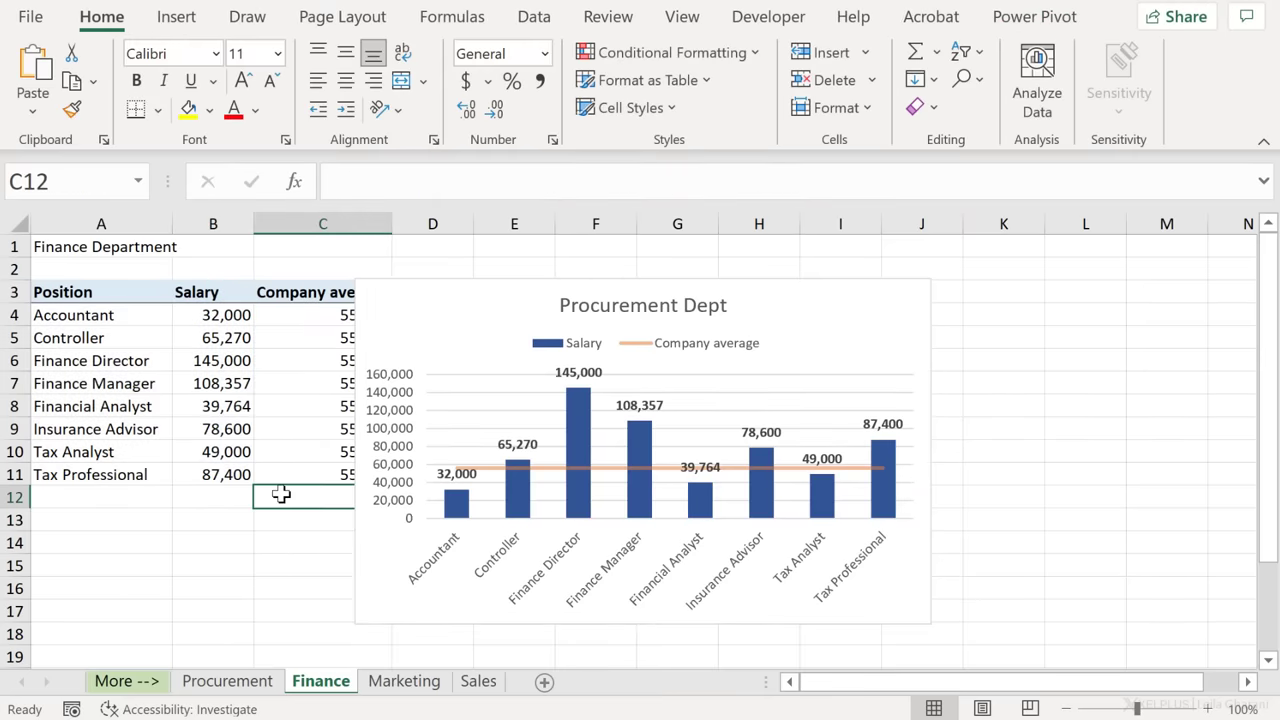
key(alt+F11)
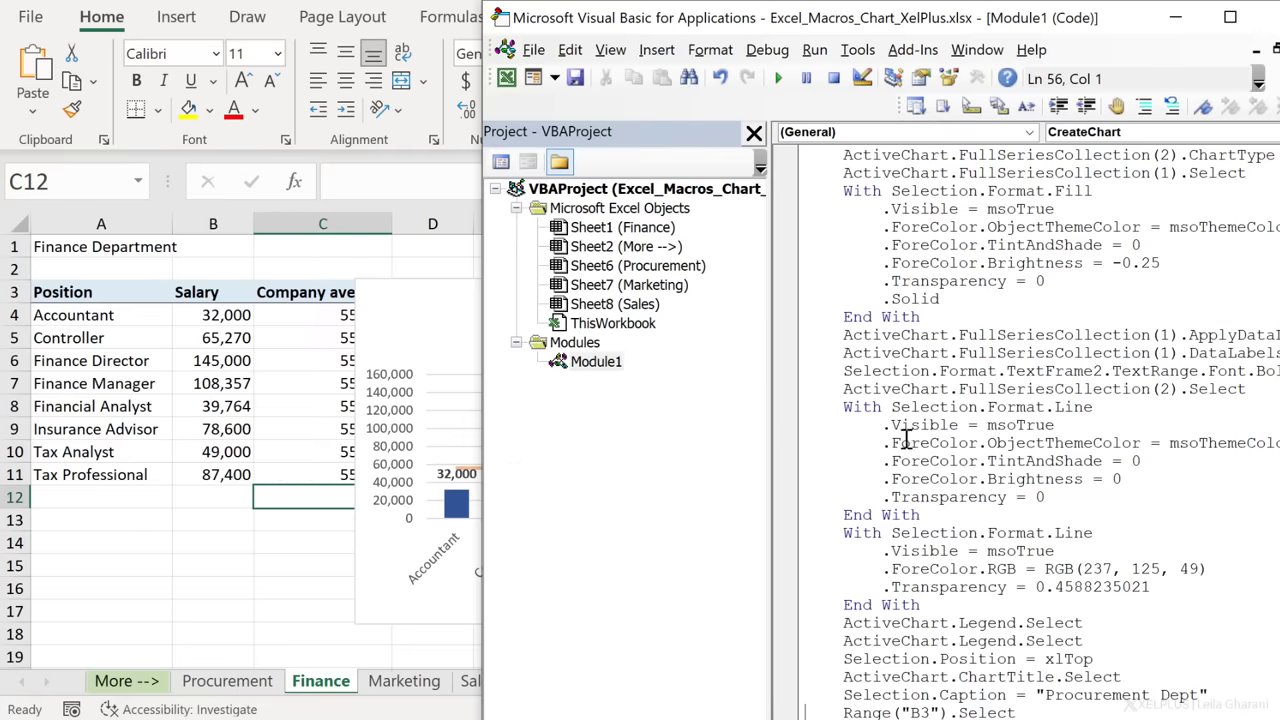
scroll(905, 440, up, 5)
scroll(910, 470, down, 3)
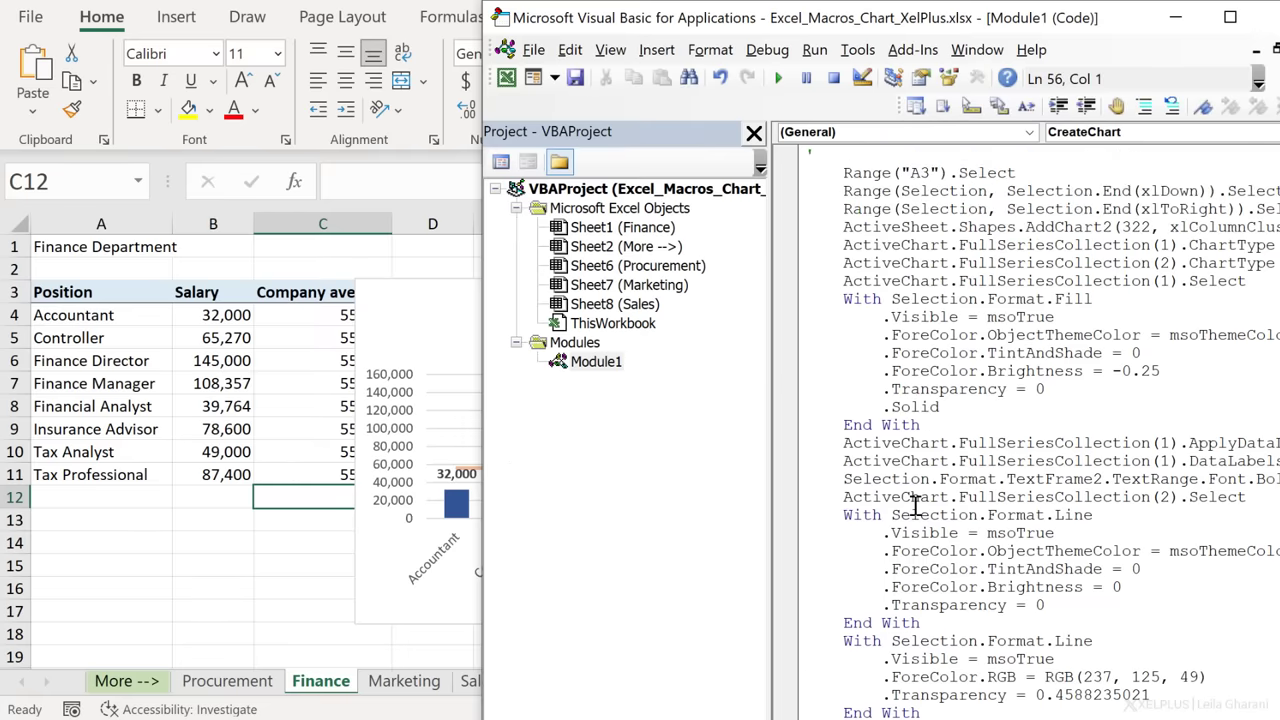
scroll(915, 506, down, 2)
scroll(915, 508, up, 5)
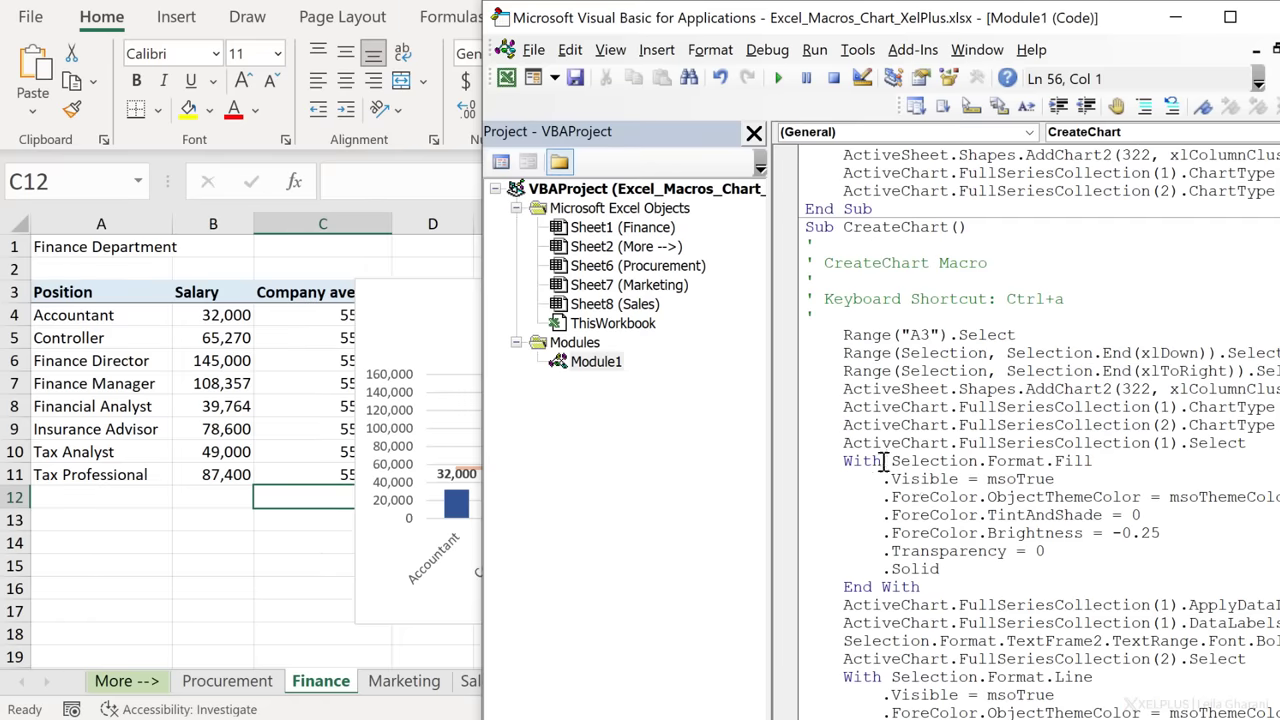
drag(845, 334, 1016, 334)
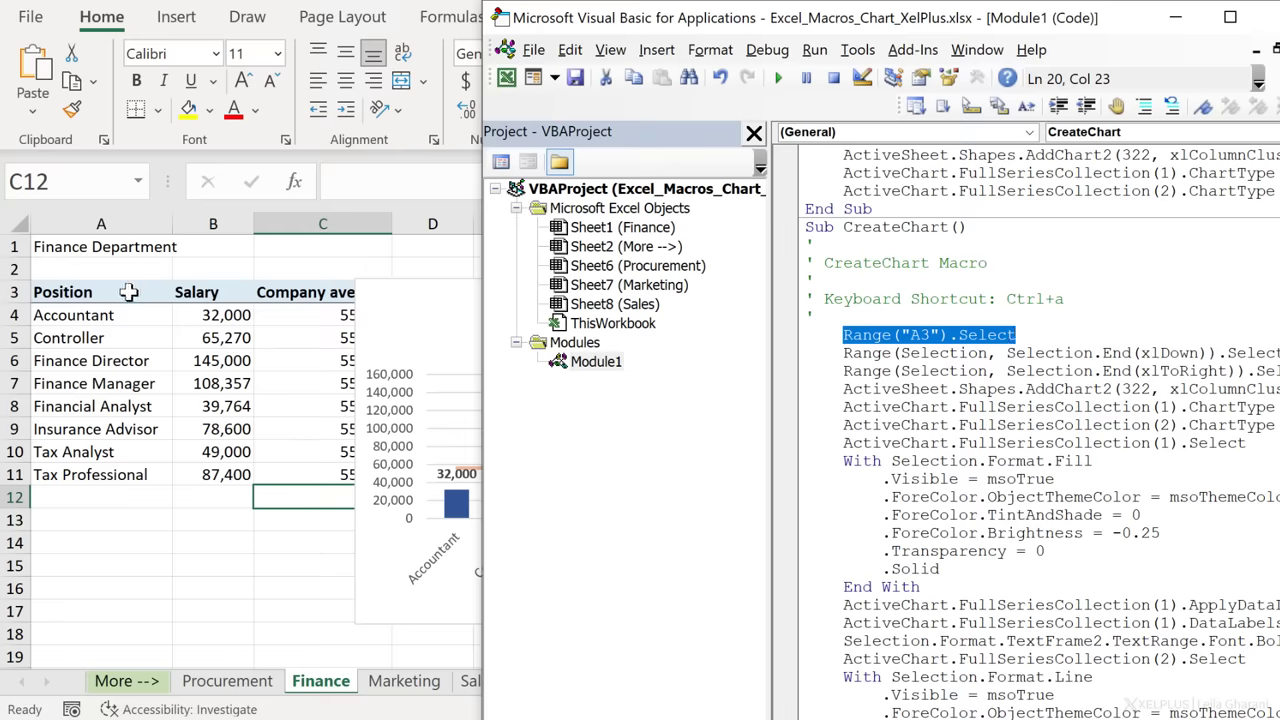
drag(843, 352, 1275, 370)
drag(771, 362, 674, 362)
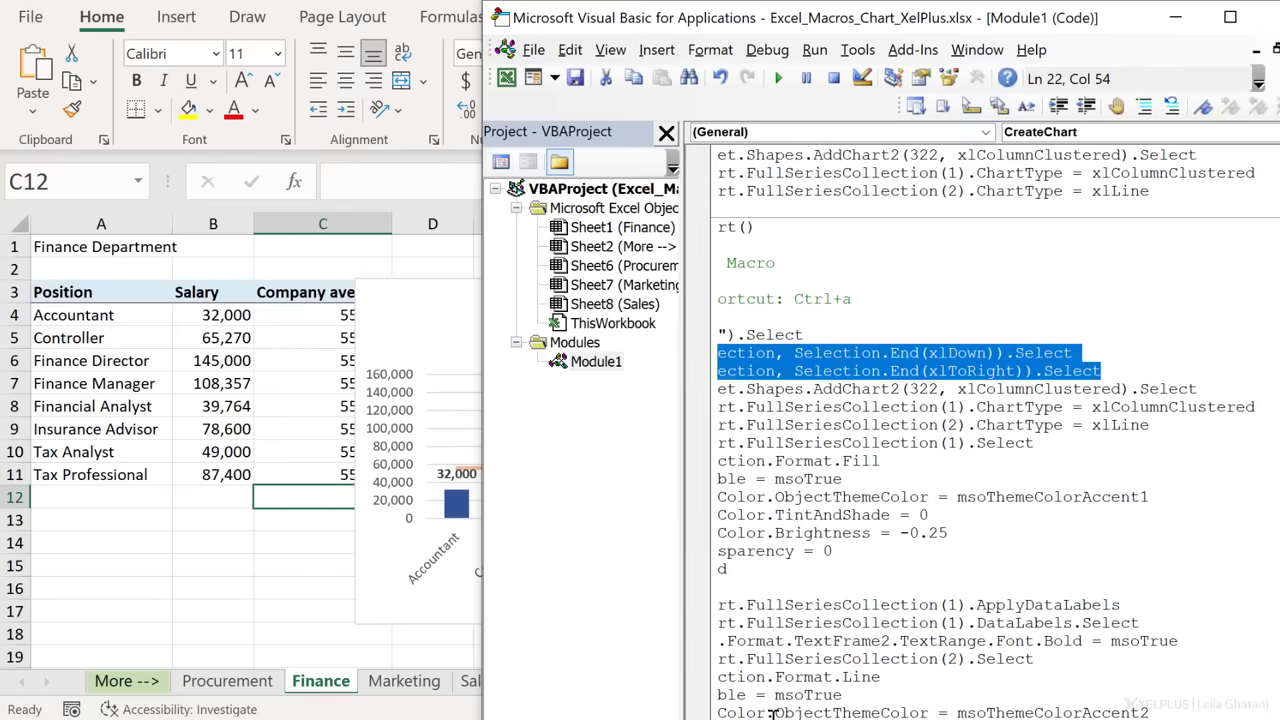
scroll(840, 362, left, 3)
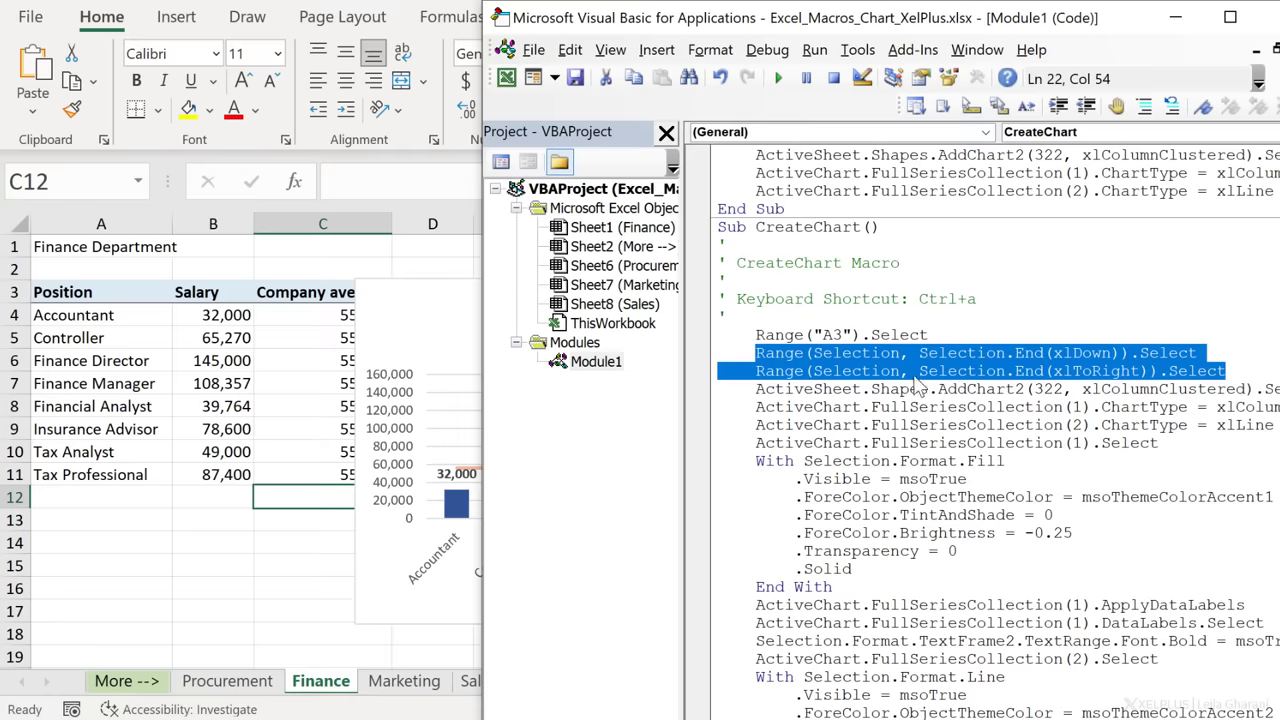
- Bring the Finance sheet back in front and show the Developer ribbon
click(158, 378)
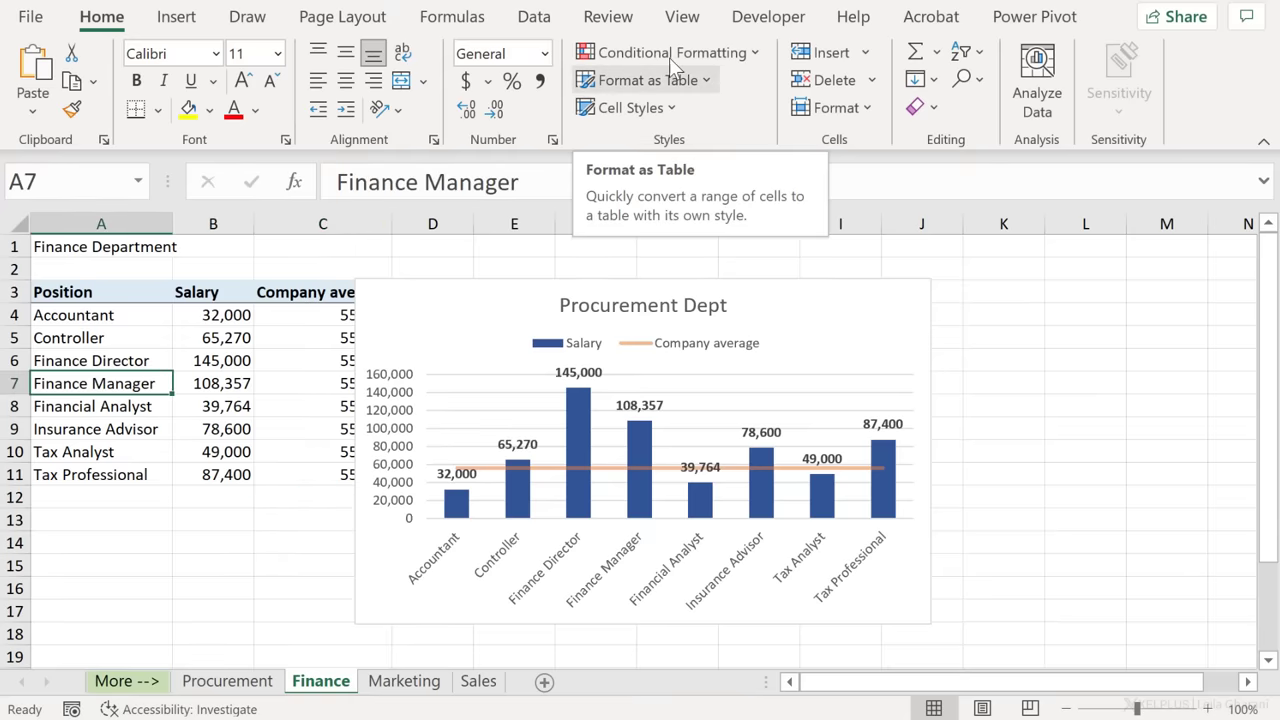
click(765, 17)
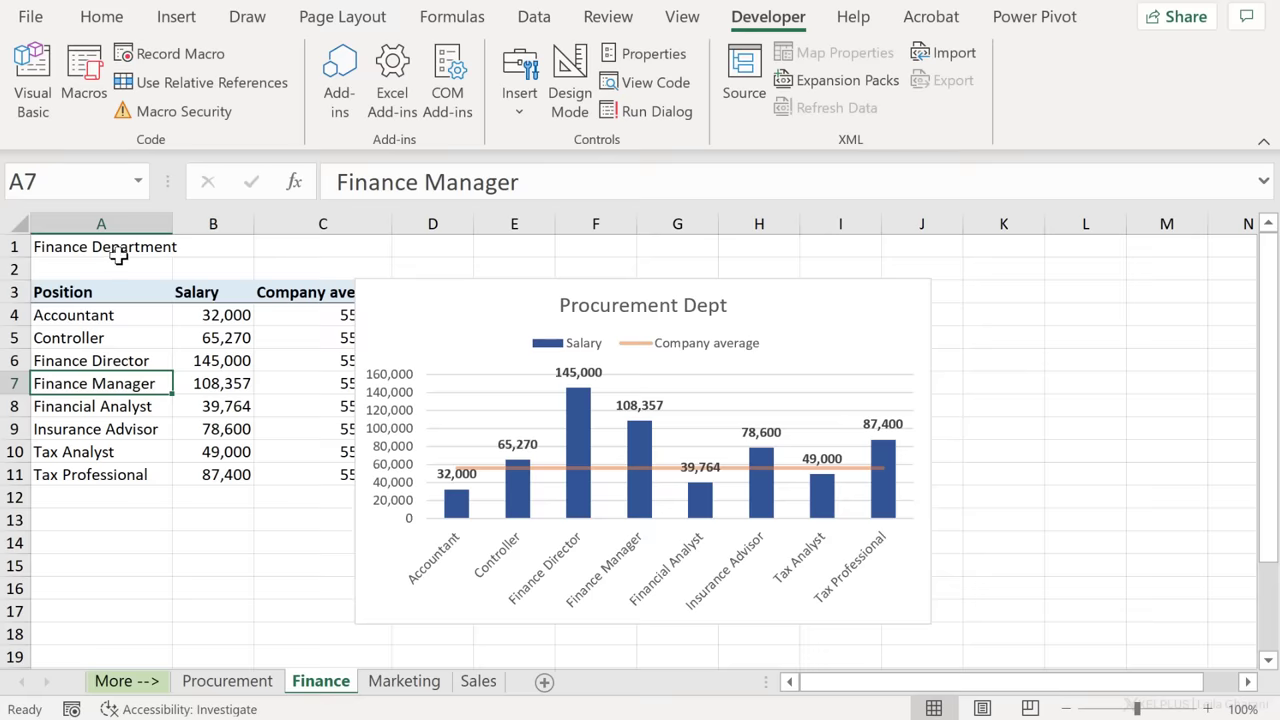
- In CreateChart, replace the fixed "Procurement Dept" caption with the copied Range("B3") reference
click(42, 118)
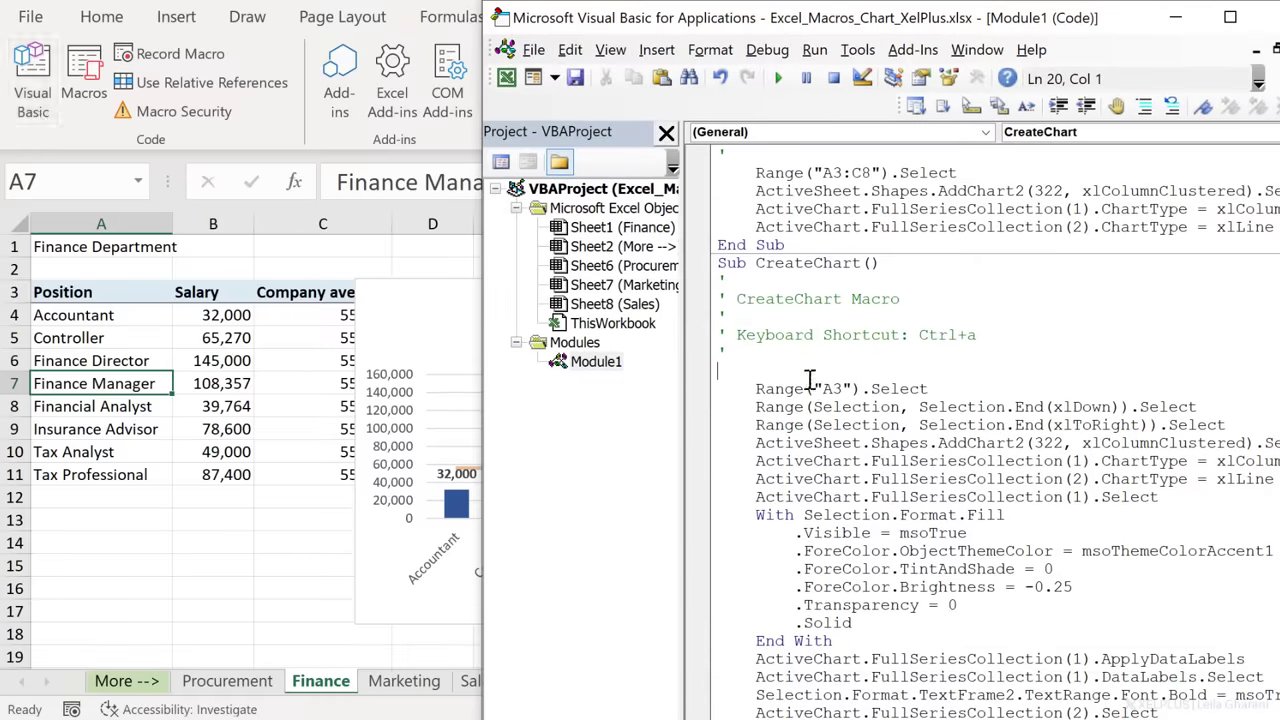
scroll(810, 383, down, 7)
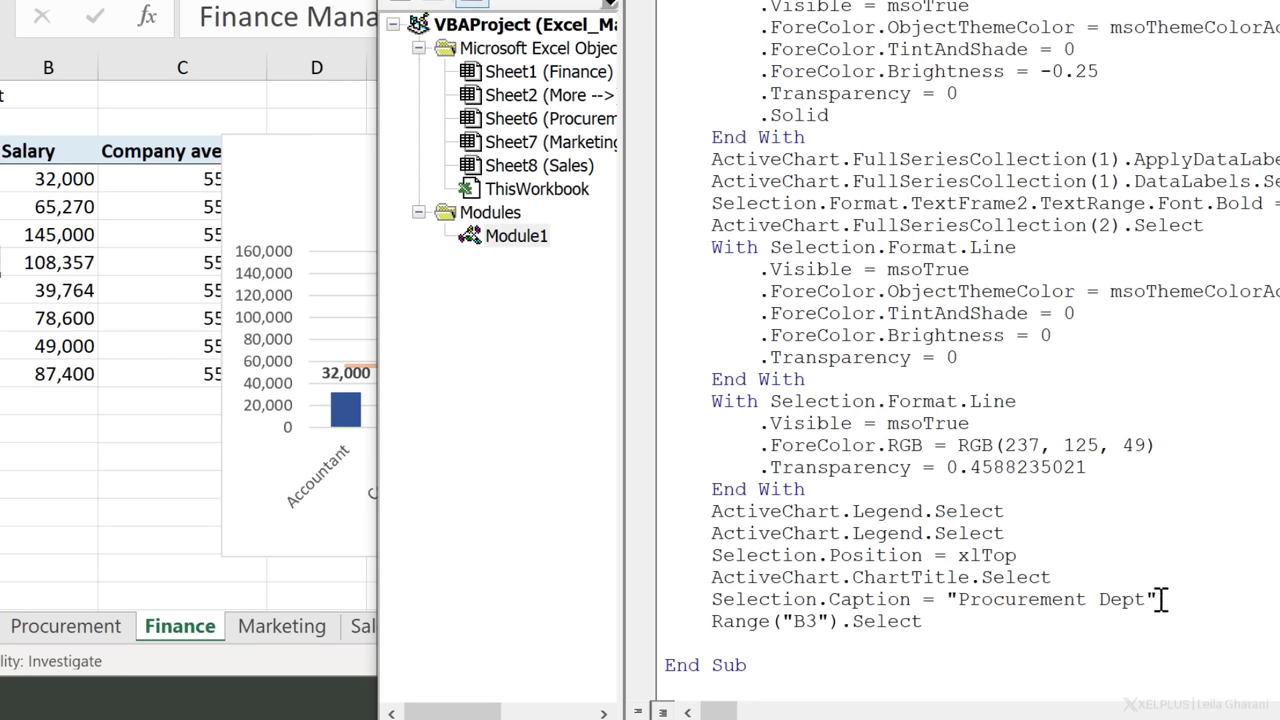
drag(1160, 599, 948, 599)
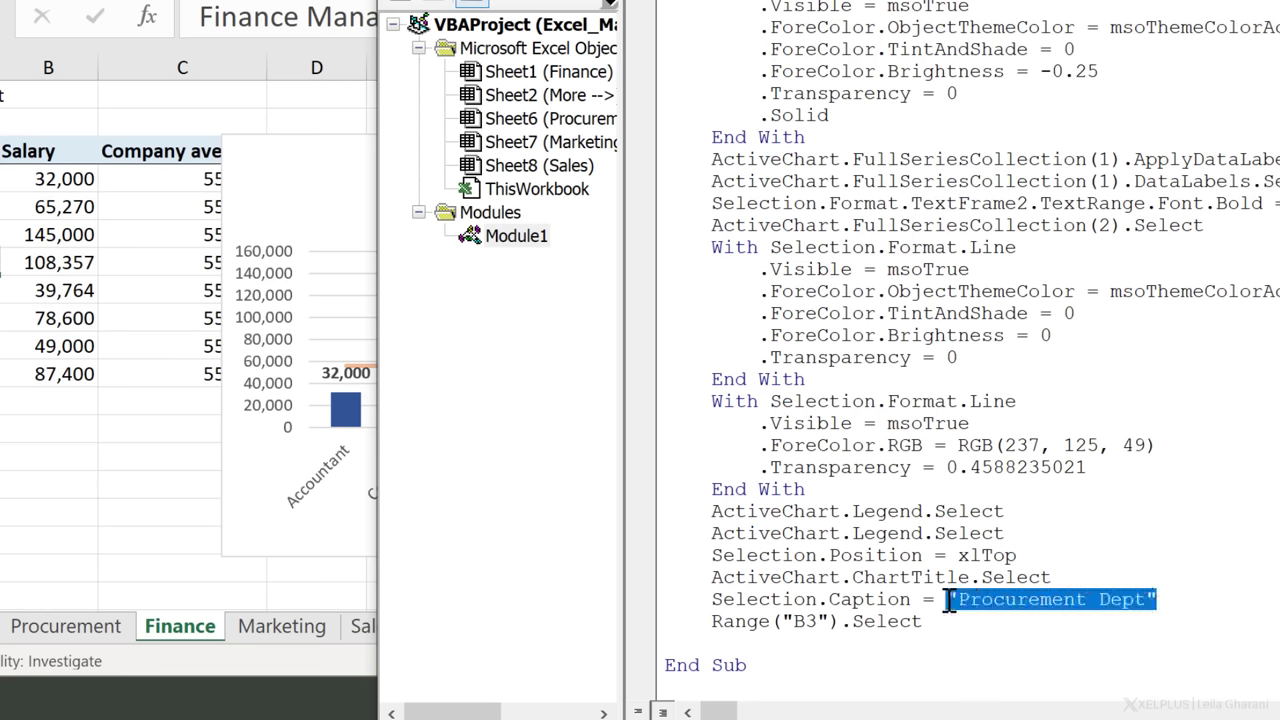
click(840, 621)
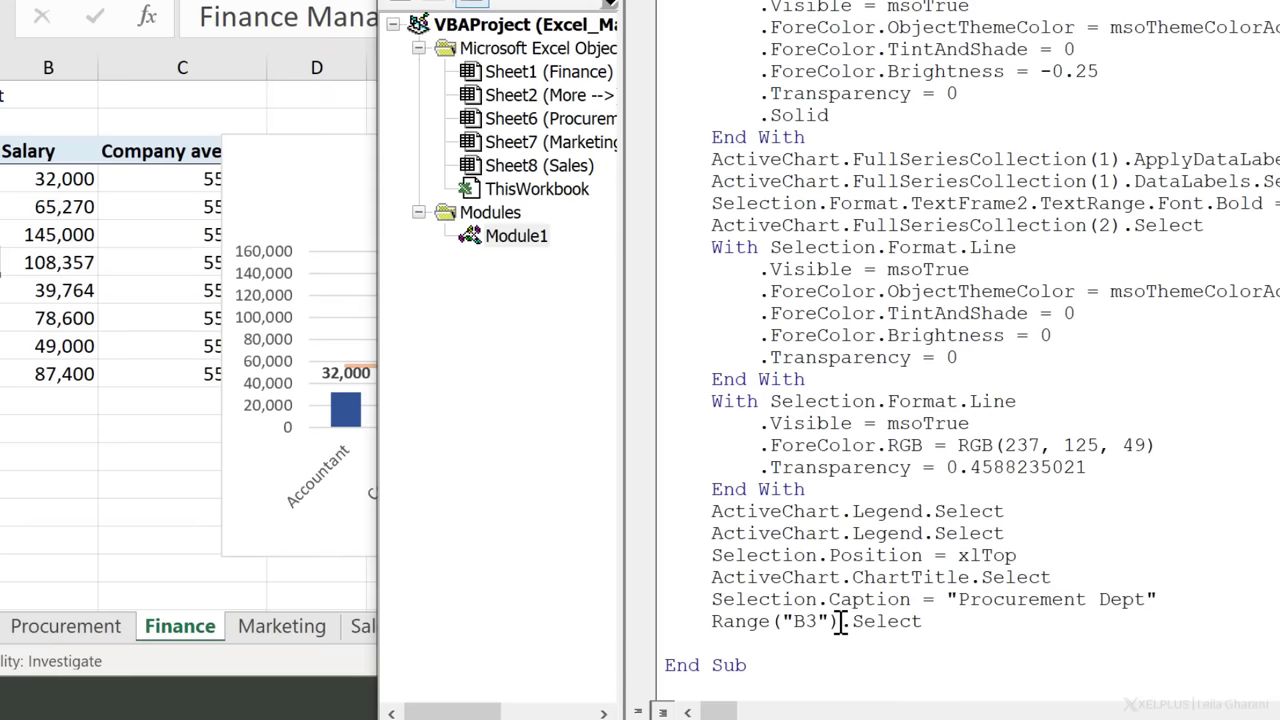
drag(840, 621, 708, 614)
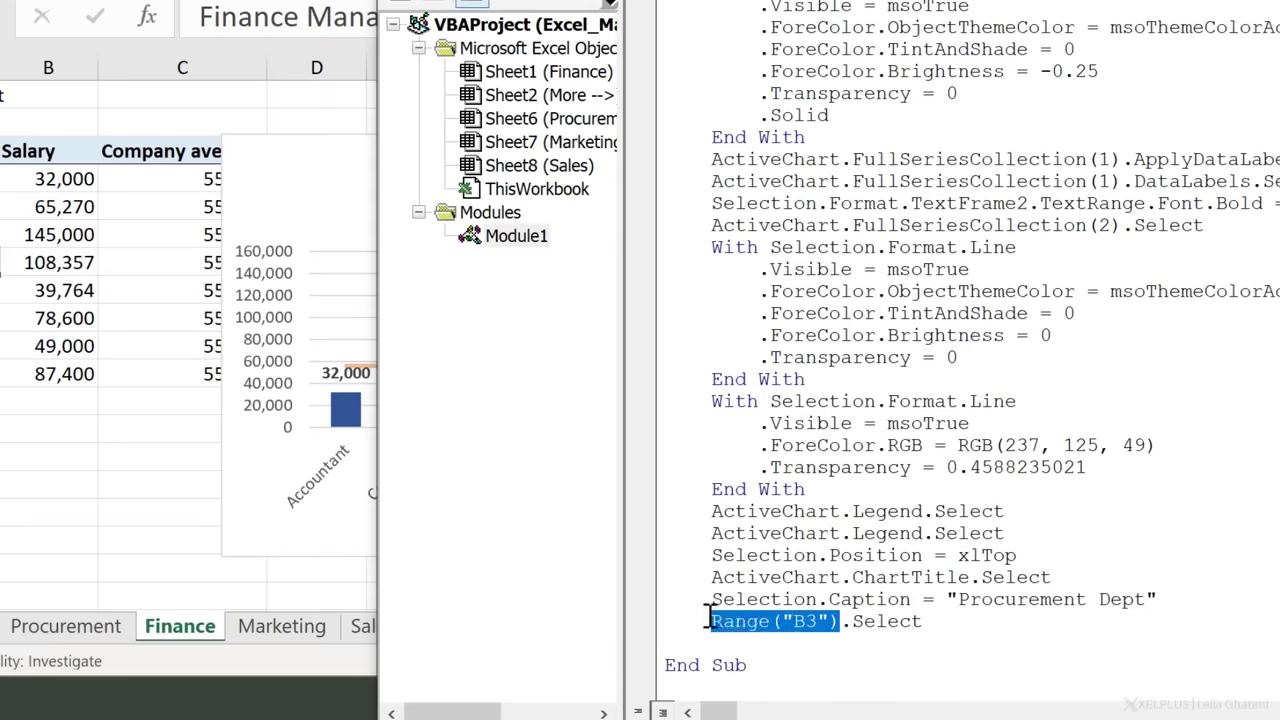
key(ctrl+c)
drag(1157, 599, 946, 599)
key(ctrl+v)
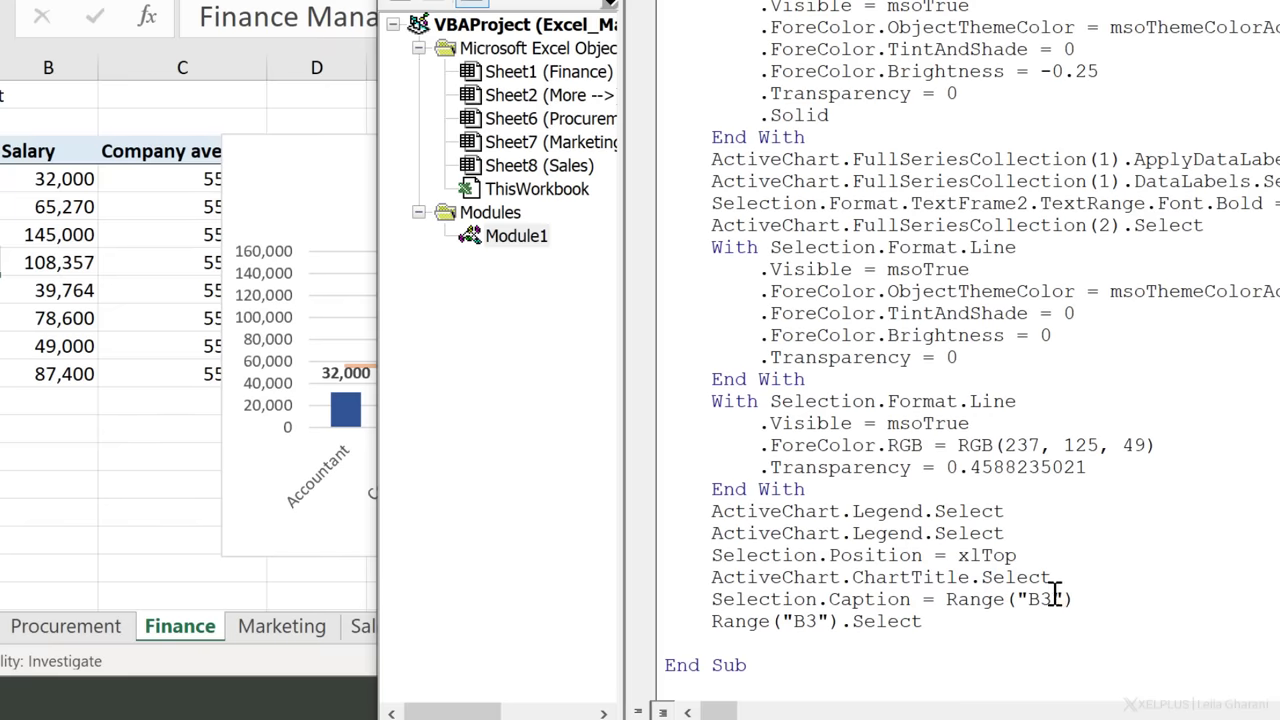
- Change the caption reference to Range("A1").Value
drag(1055, 599, 1030, 599)
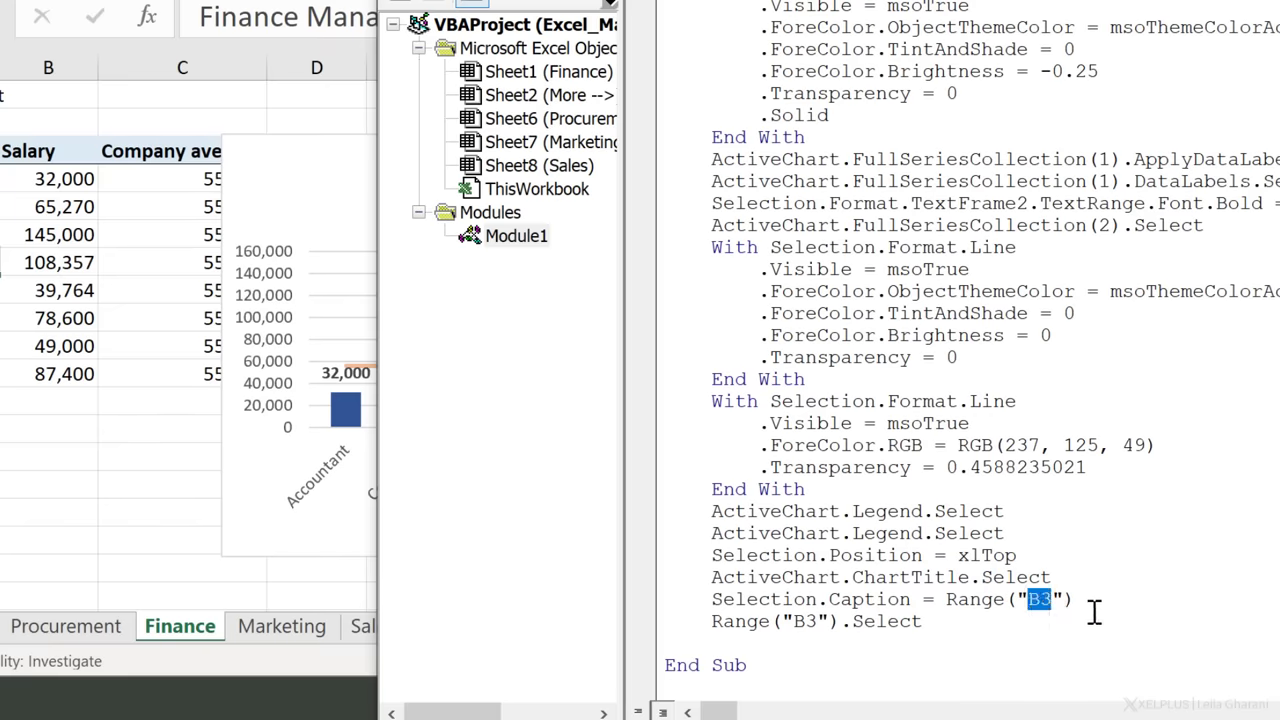
text(A1)
click(1094, 600)
text(.value)
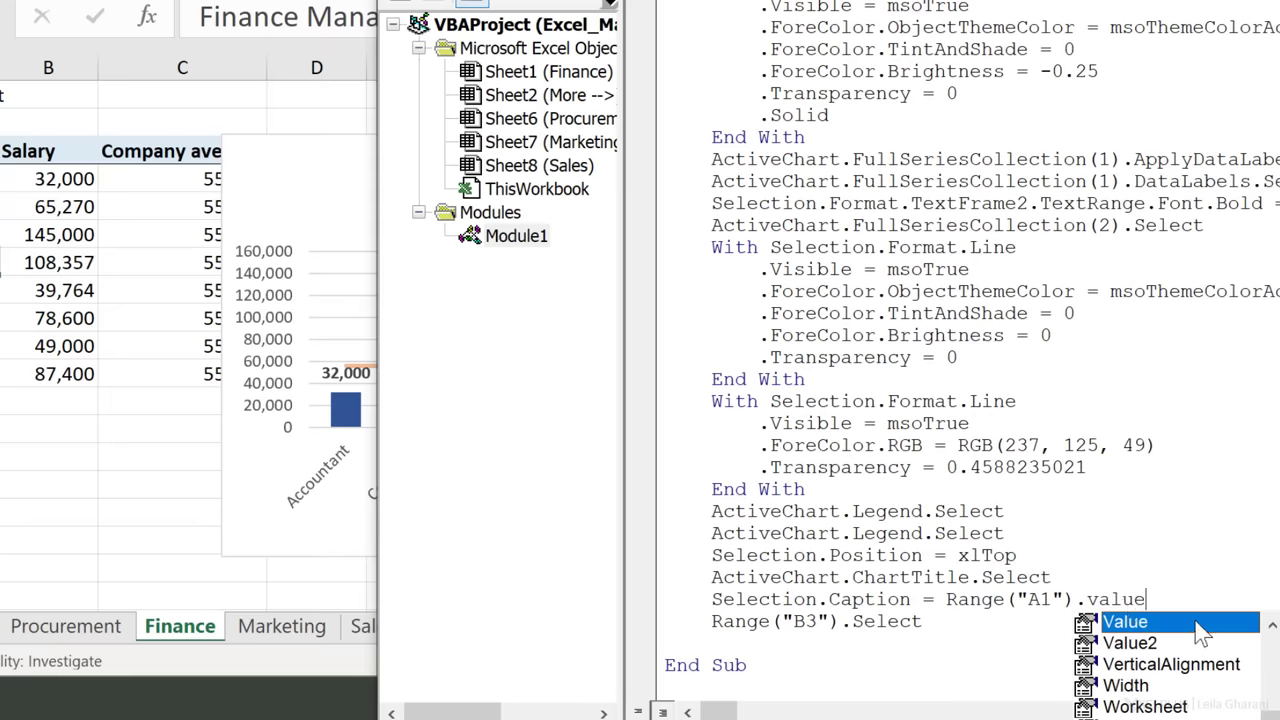
click(1169, 628)
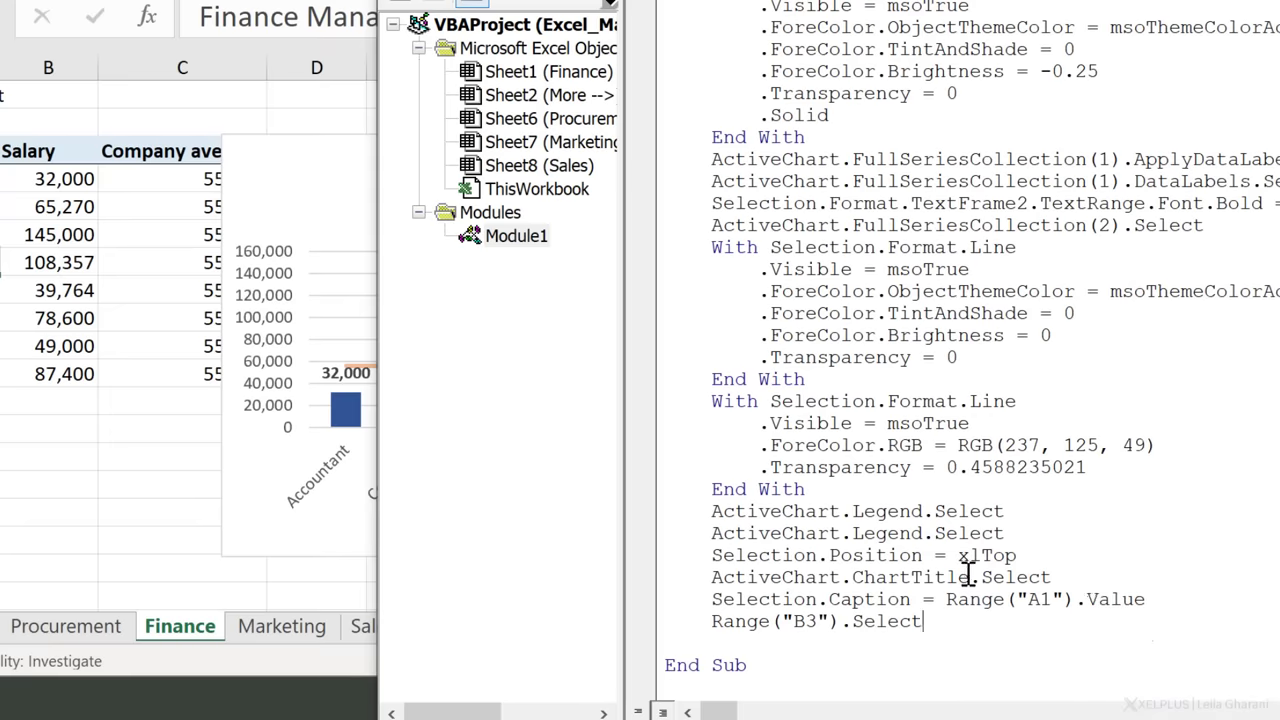
scroll(968, 577, up, 9)
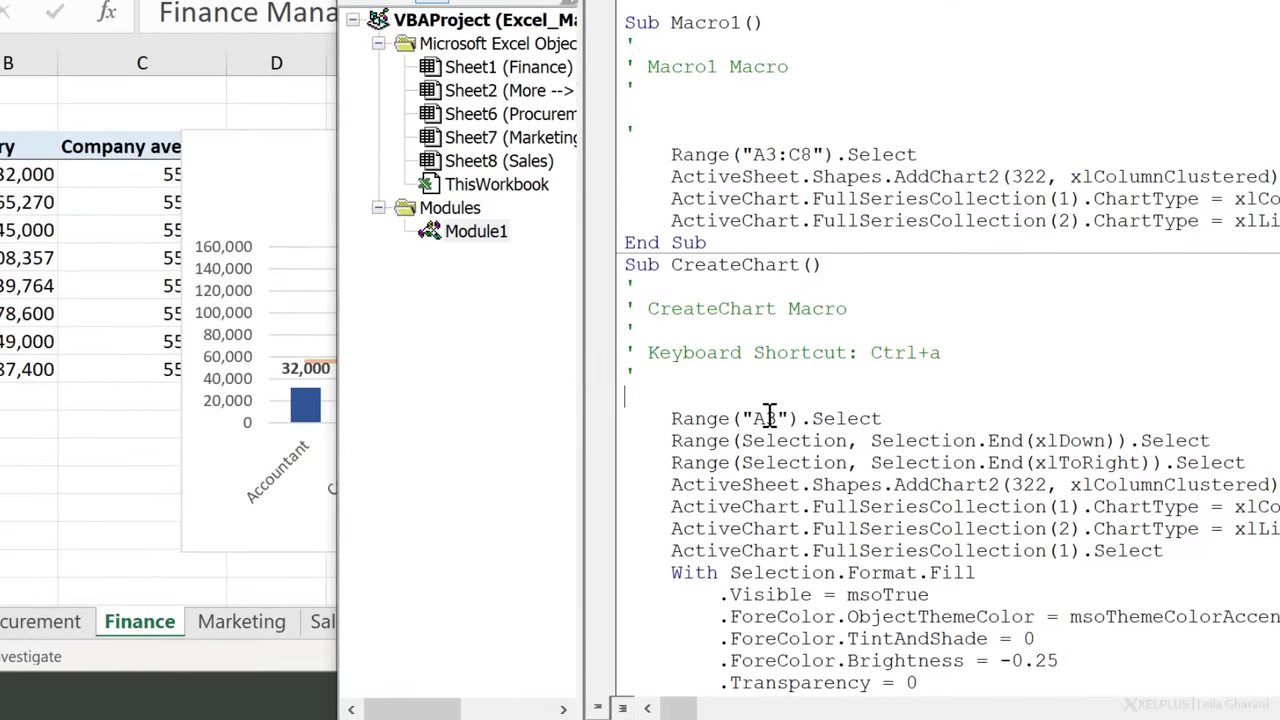
- Add If Range("A3").Value <> "Position" Or Range("A4").Value = "" Then, Exit Sub, Else above the chart code
text(if range(")
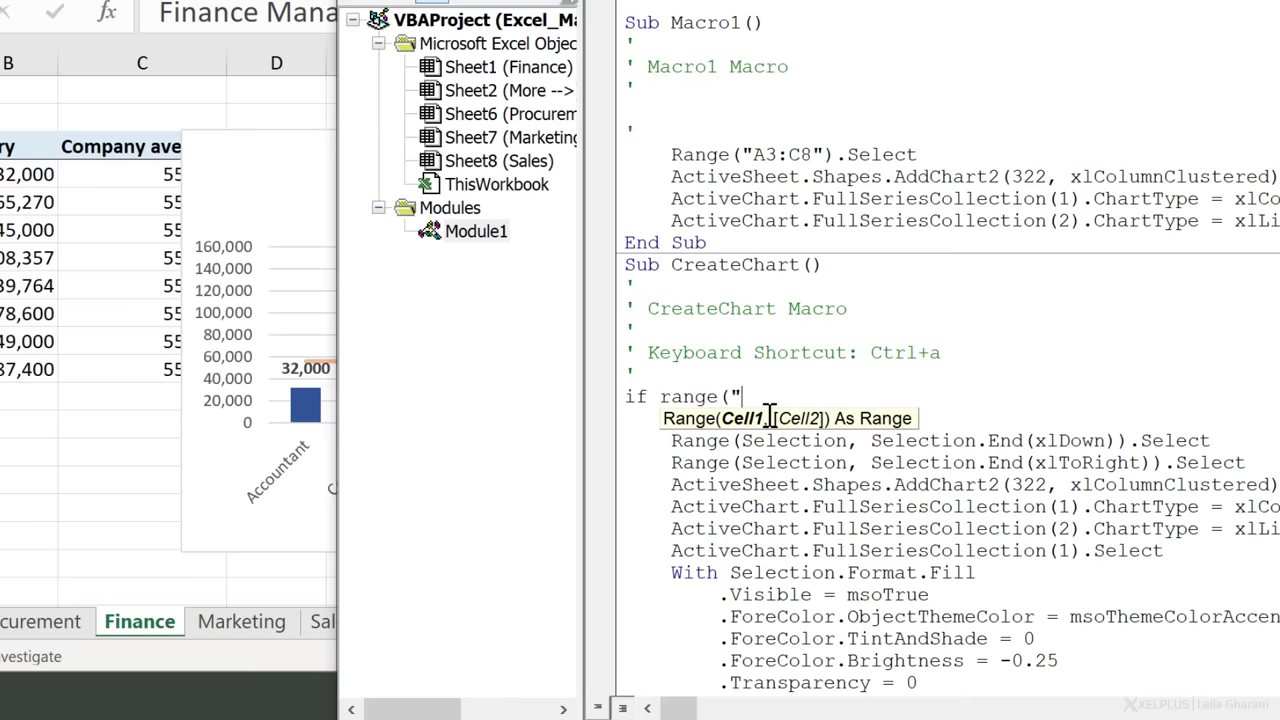
text(A3").Value )
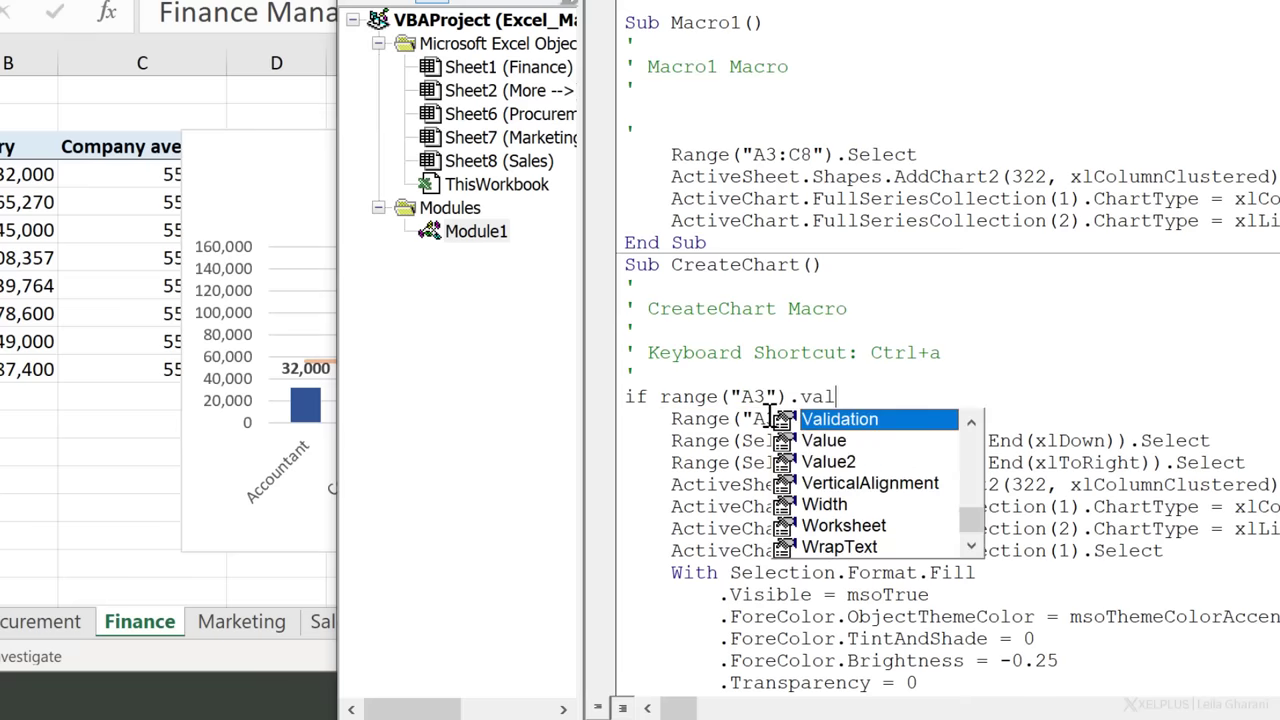
text(<> )
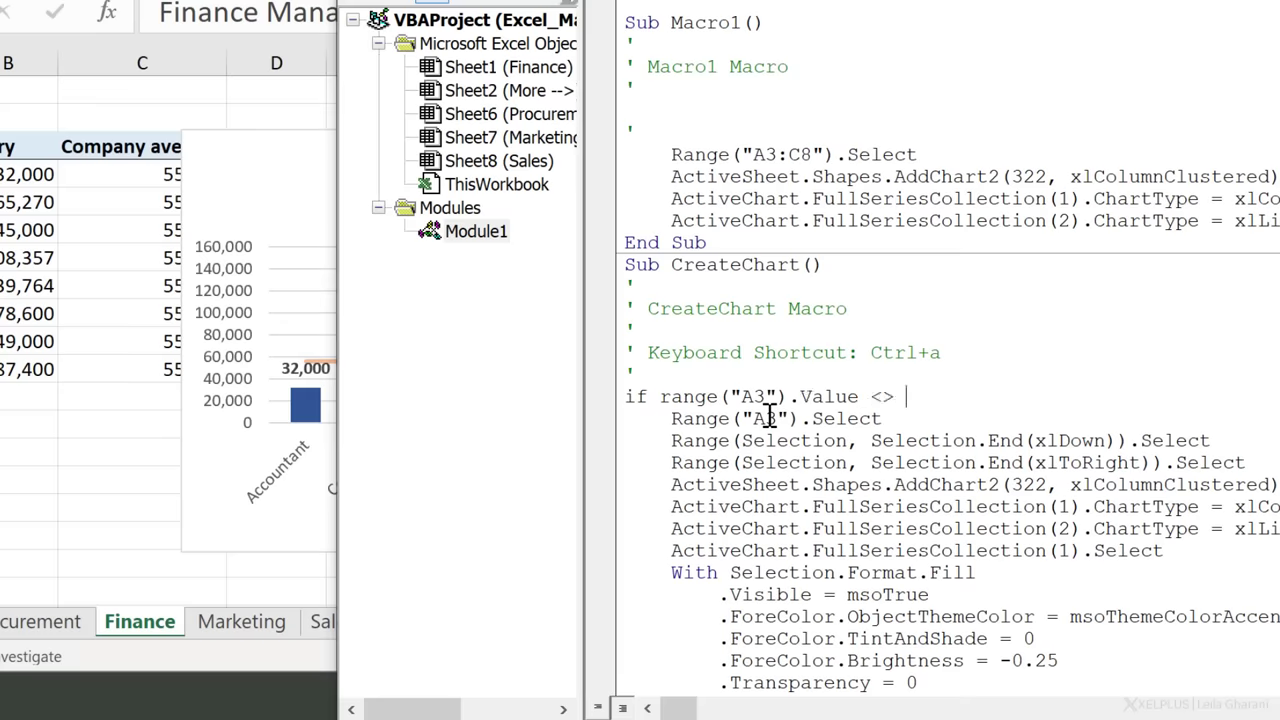
text("Position)
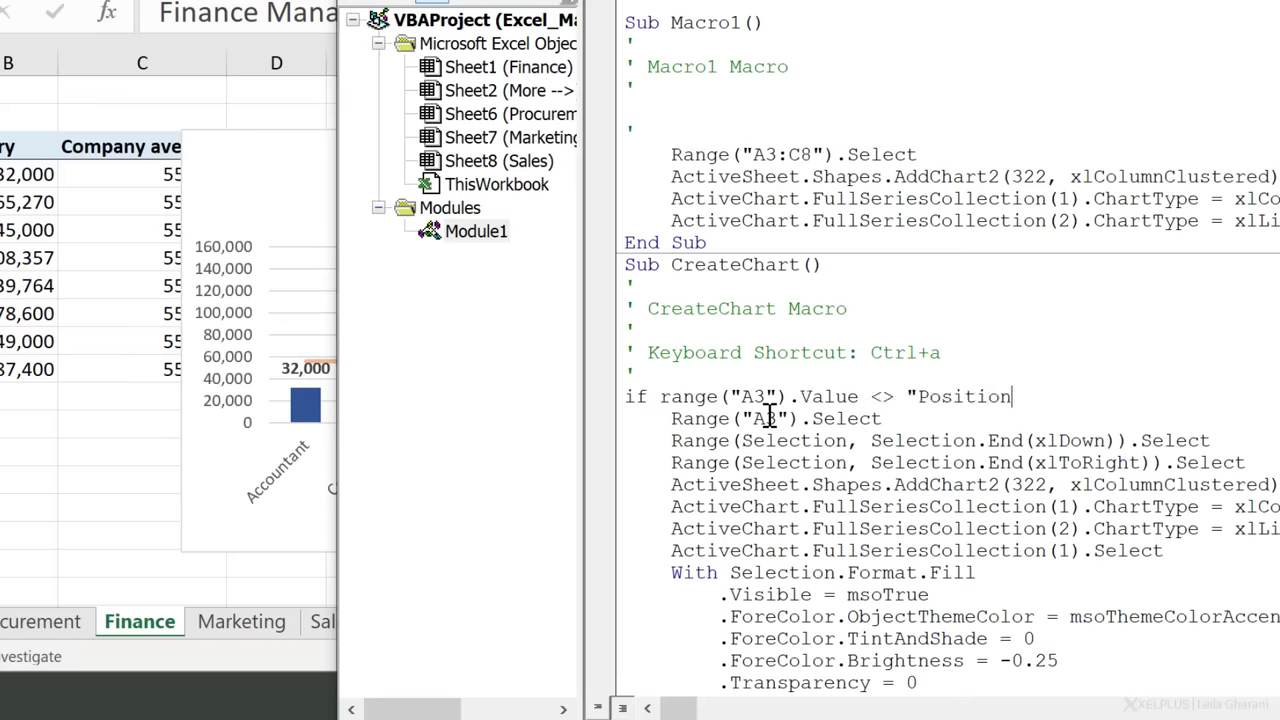
text(" or)
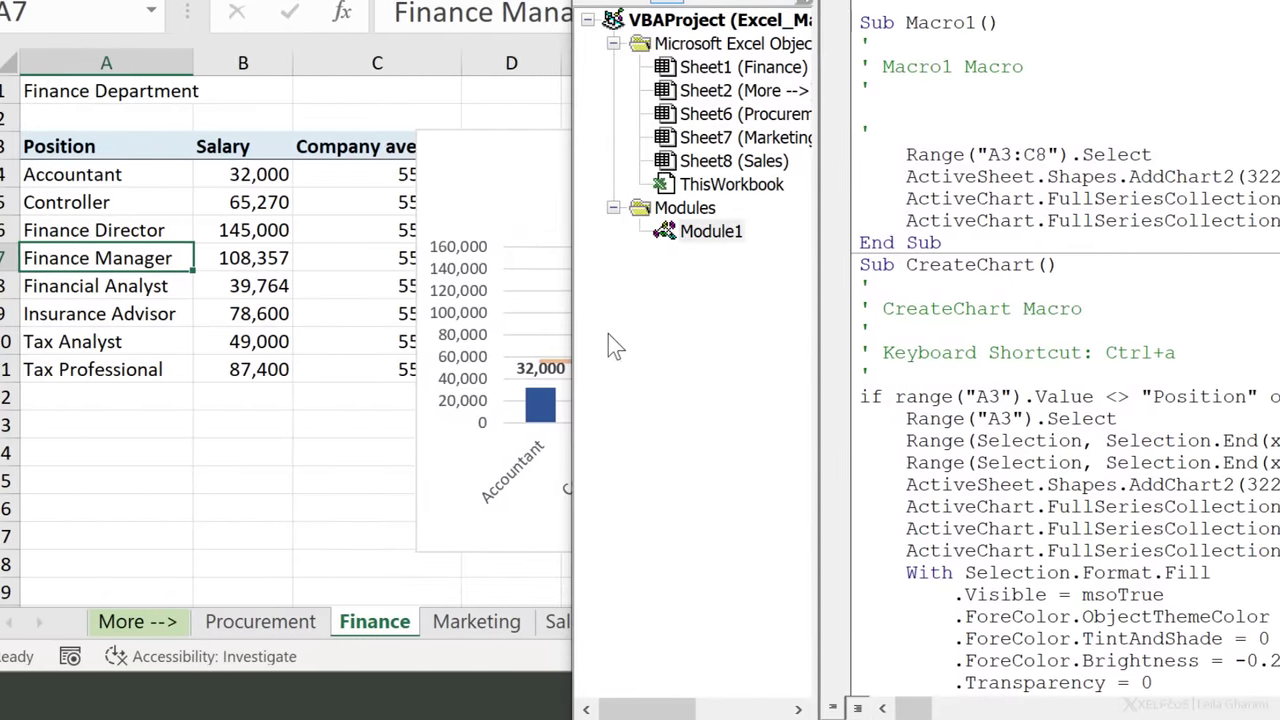
text(range("A)
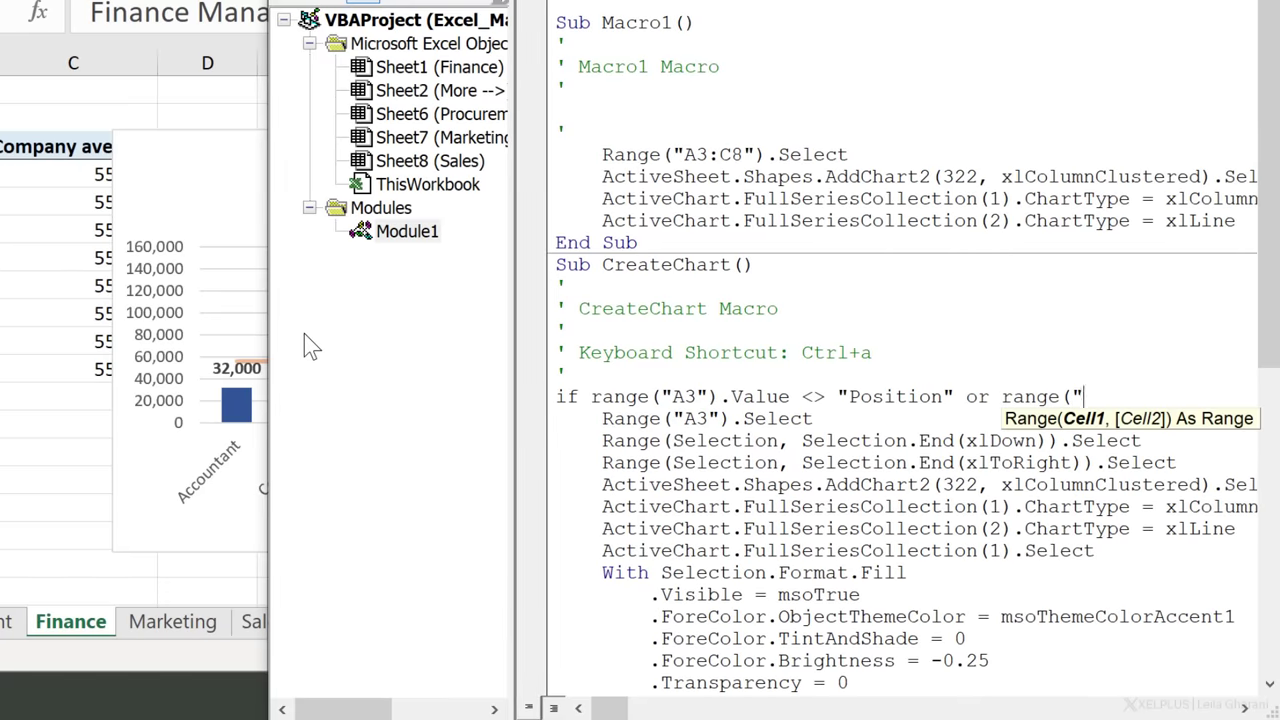
text(4").value)
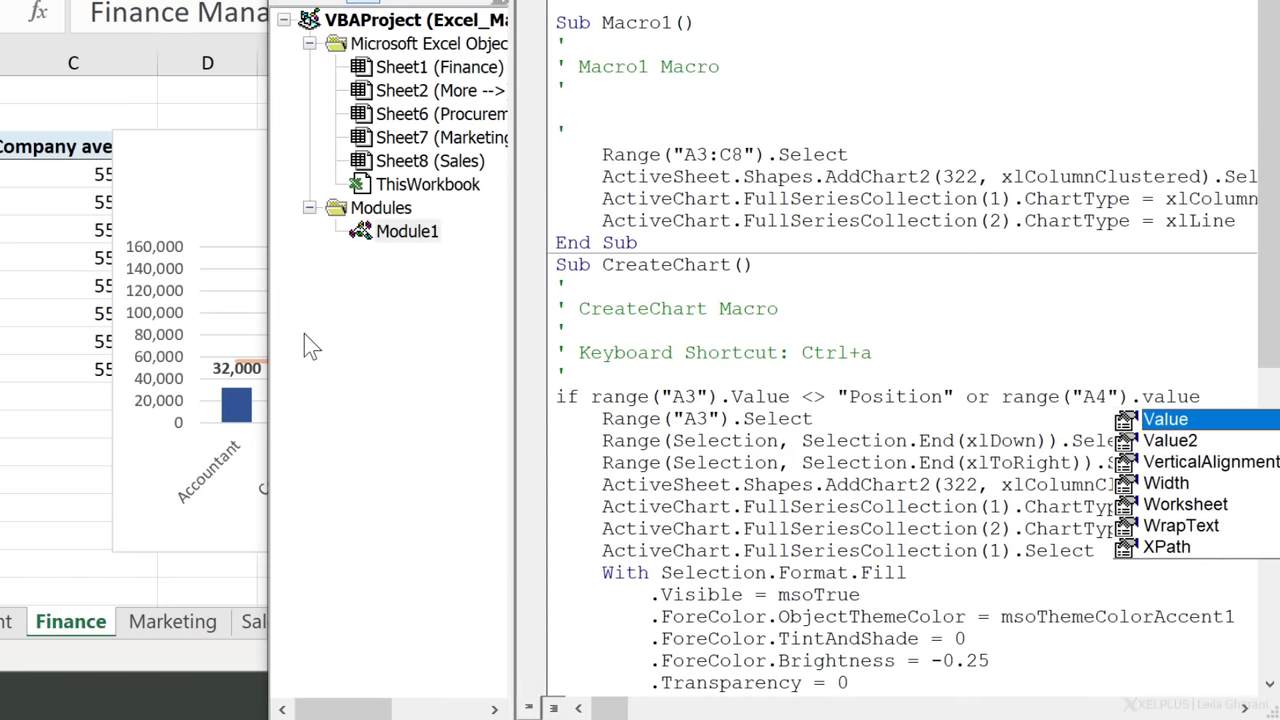
text( = "" t)
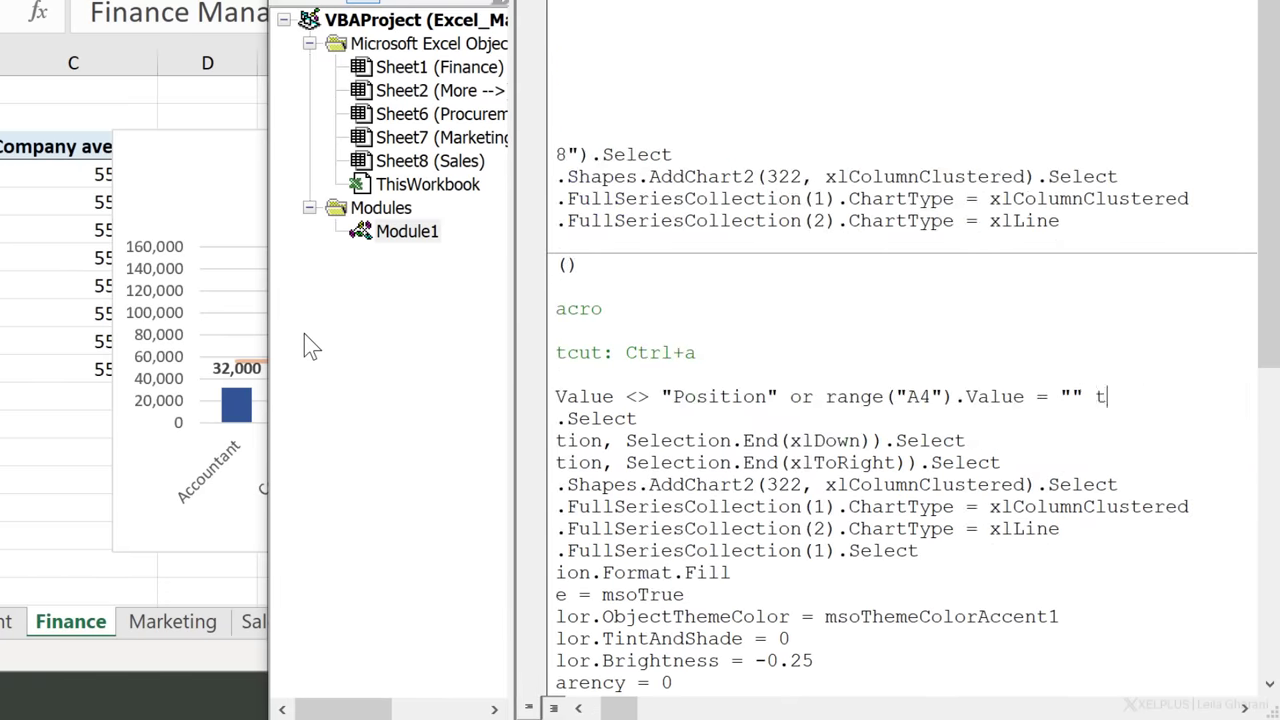
text(eh)
key(BackSpace)
key(BackSpace)
text(hen)
key(Return)
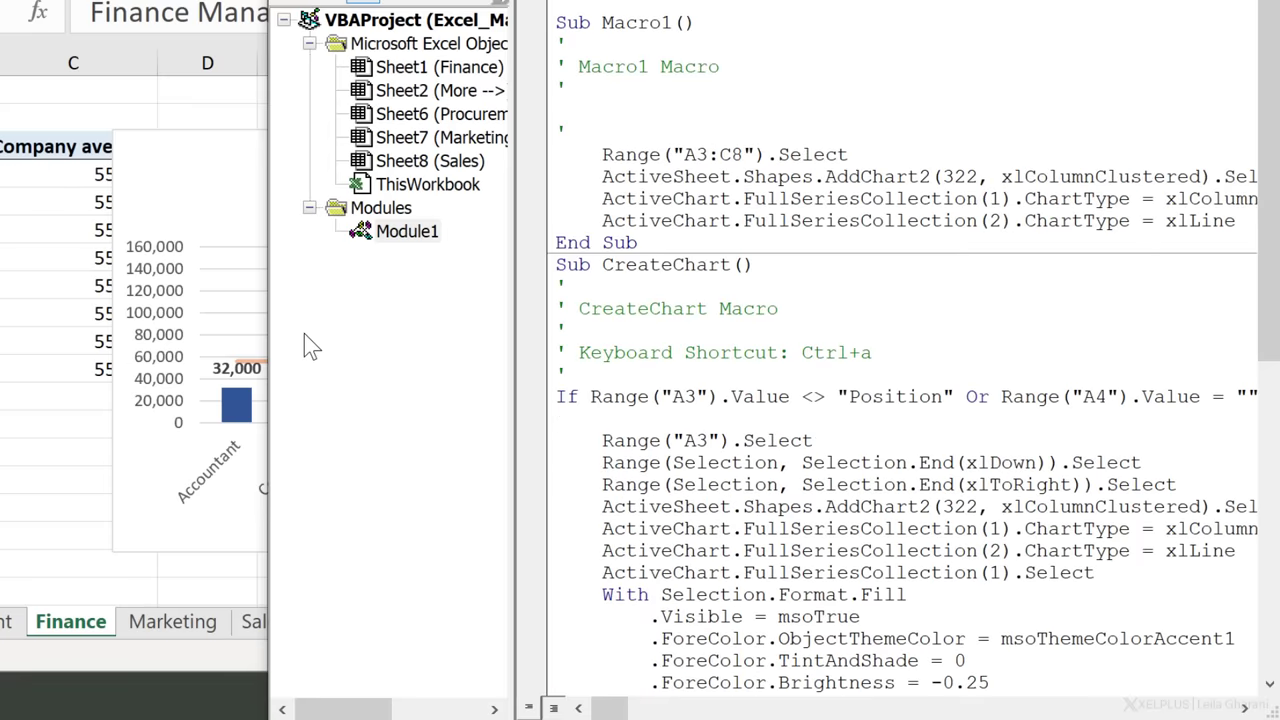
text(exit sub)
key(Return)
text(else)
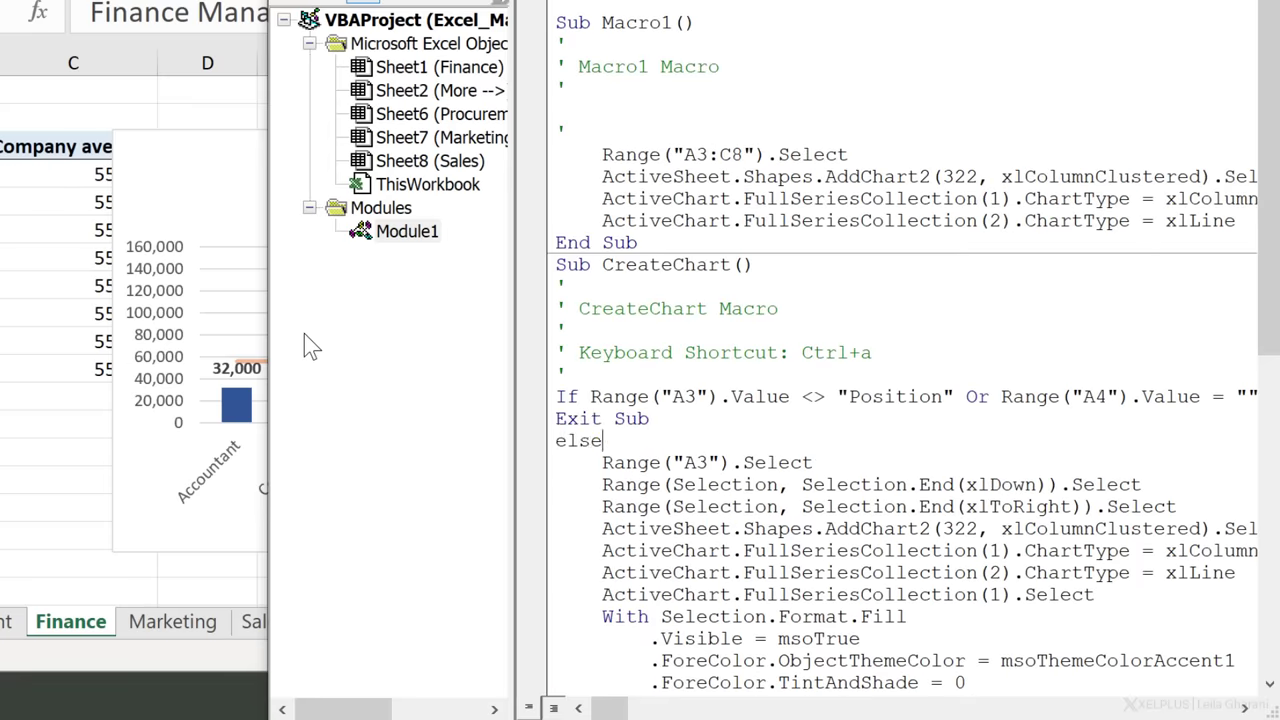
- Close the guard with End If just above End Sub
key(Down)
scroll(304, 333, right, 1)
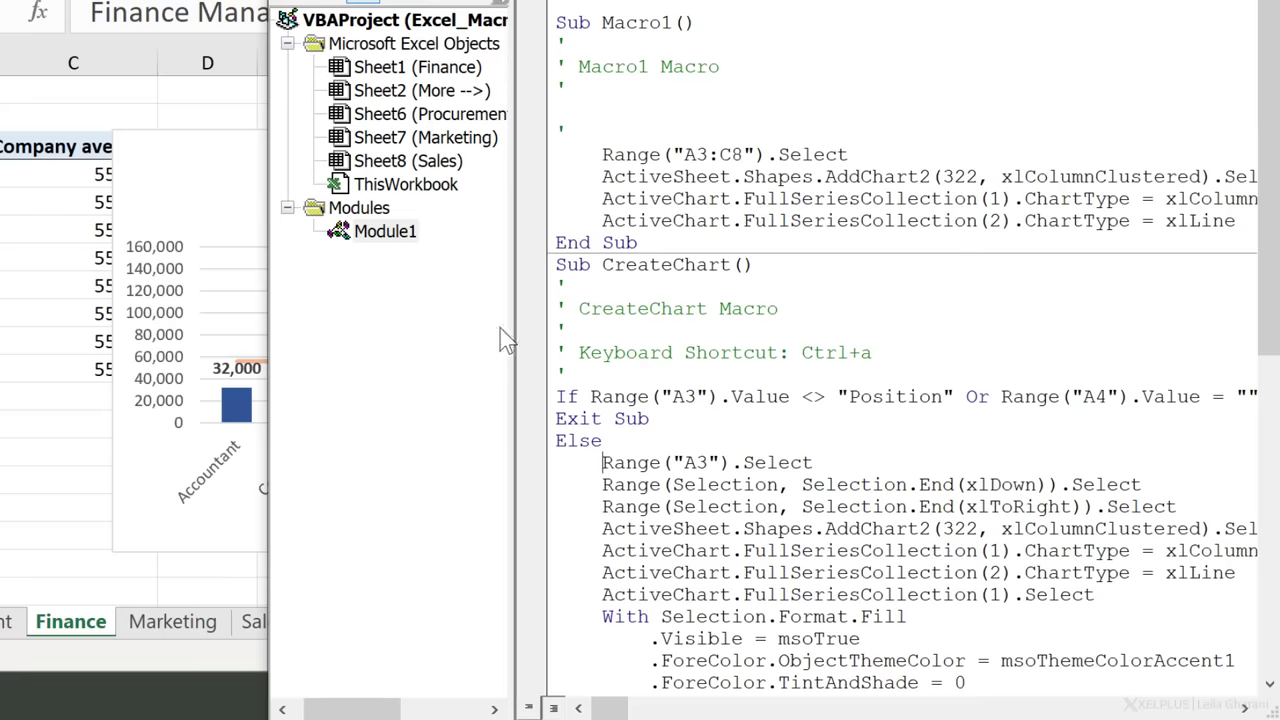
scroll(903, 446, down, 7)
scroll(888, 450, down, 3)
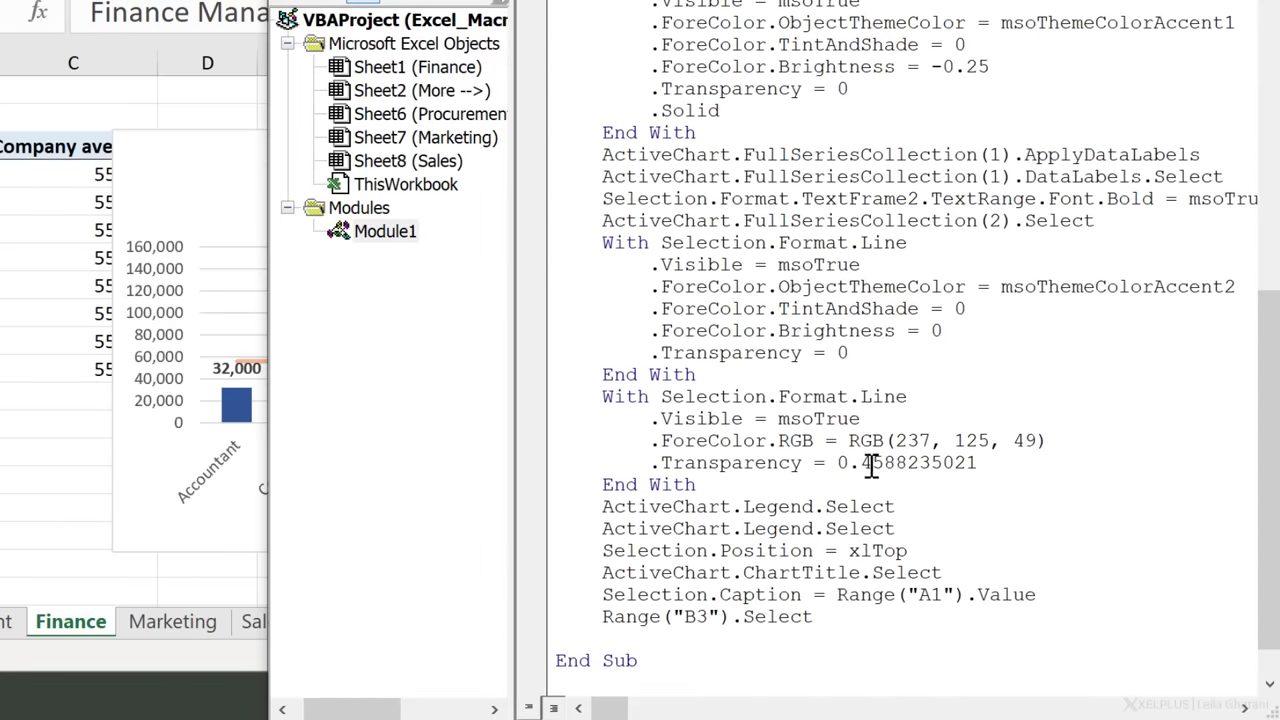
click(632, 636)
text(end if)
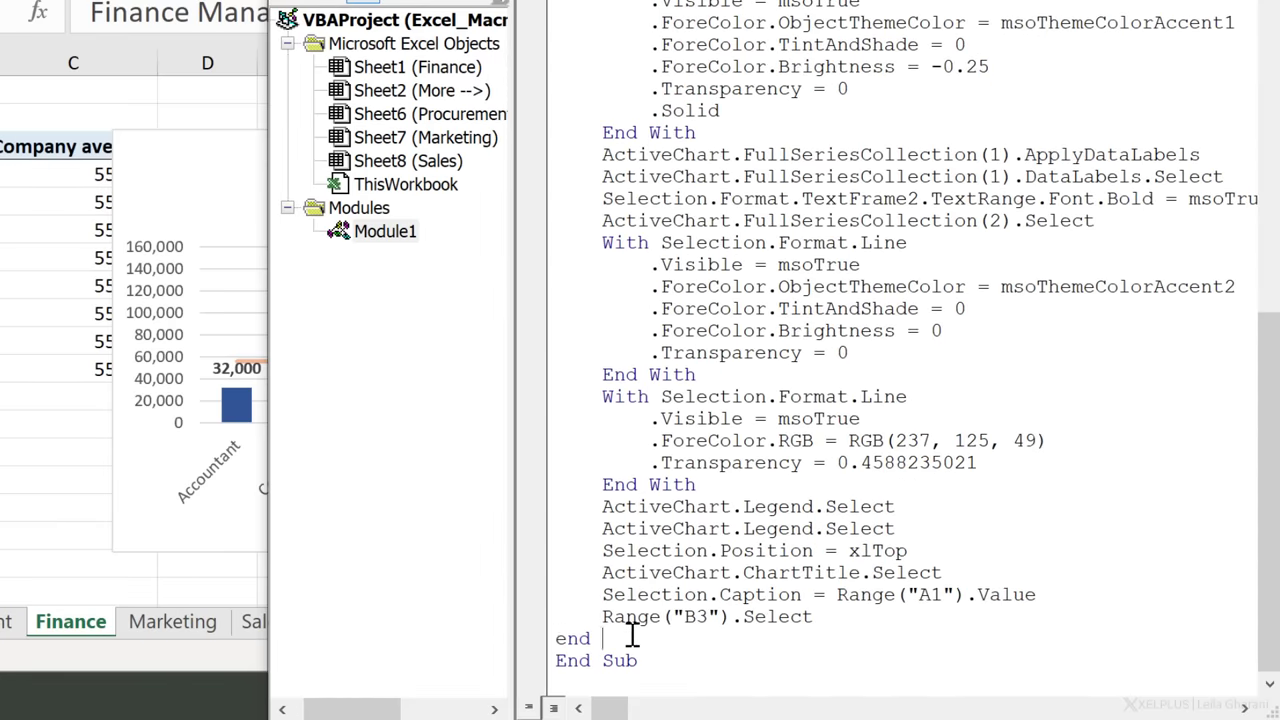
key(Up)
scroll(630, 560, up, 6)
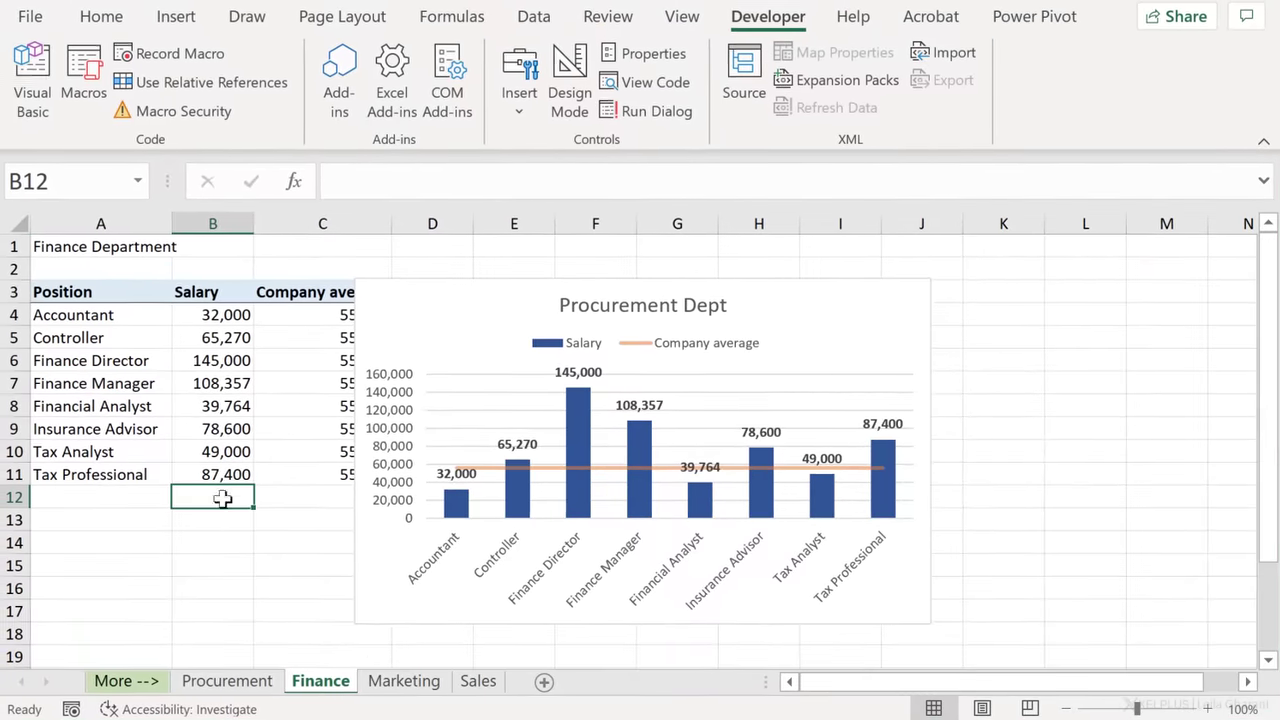
- Run CreateChart (Ctrl+A) on the Marketing and Sales sheets, then add a blank Sheet3
click(404, 681)
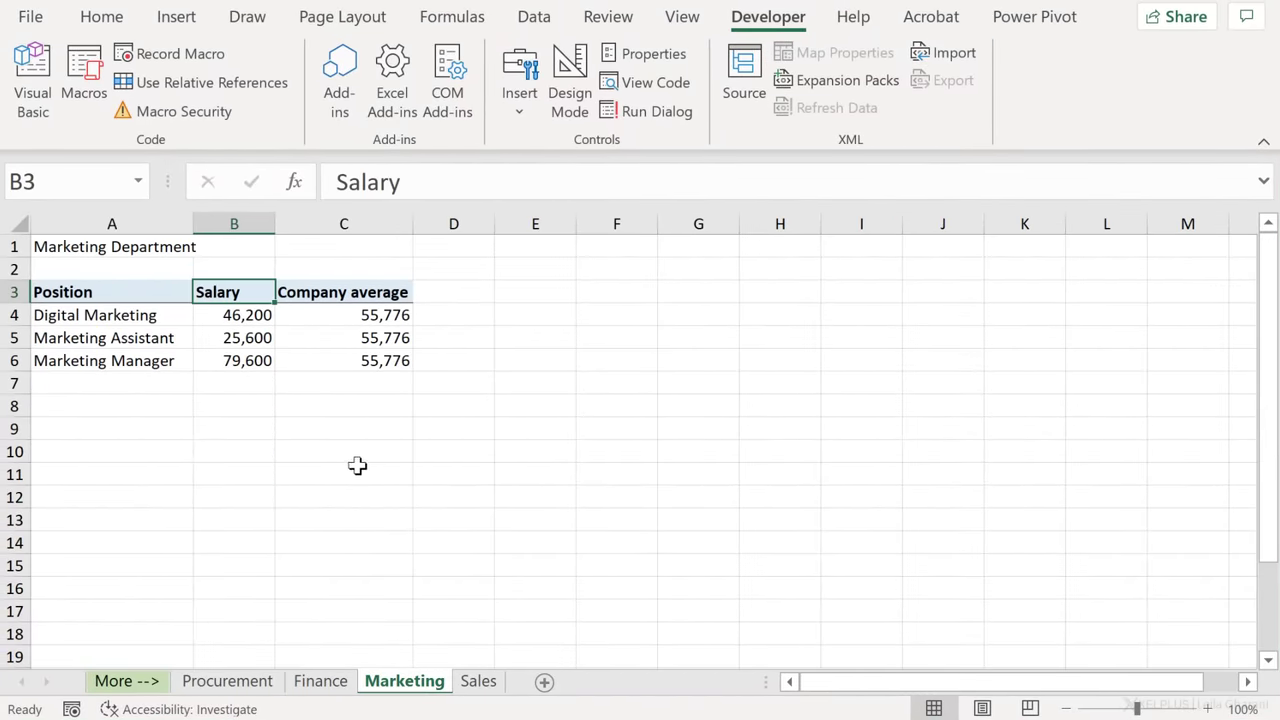
key(ctrl+a)
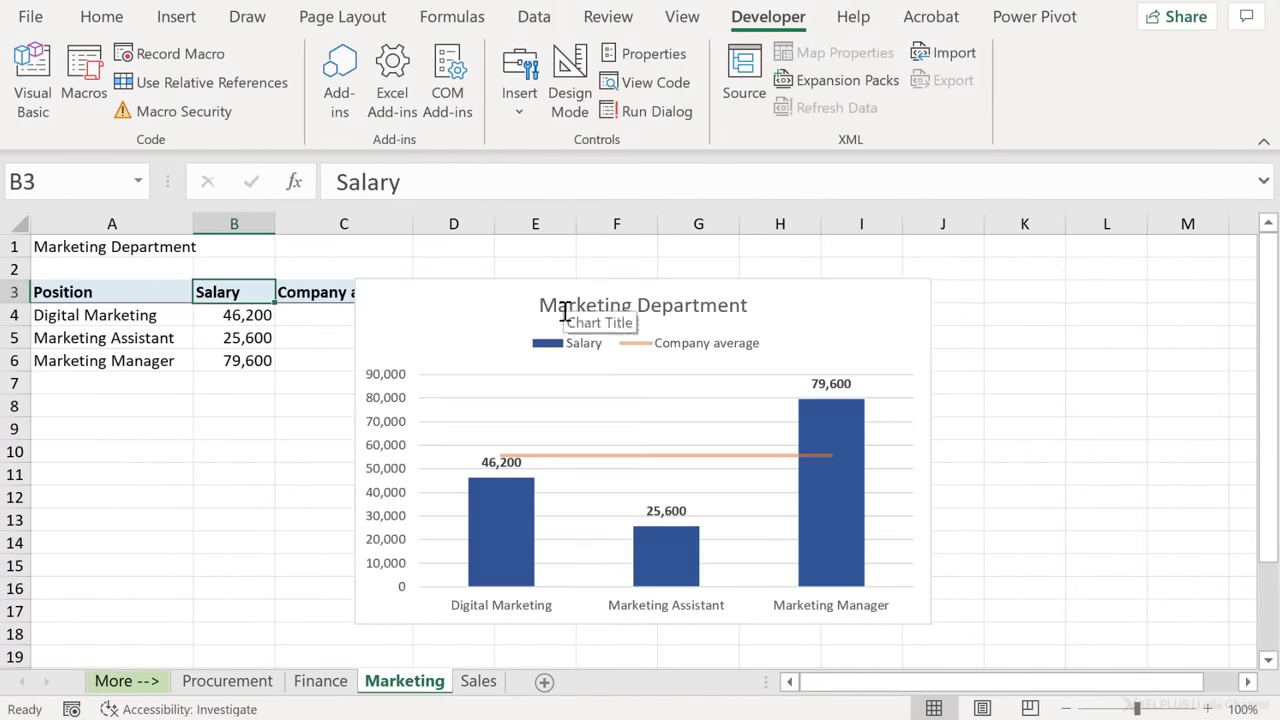
click(462, 681)
key(ctrl+a)
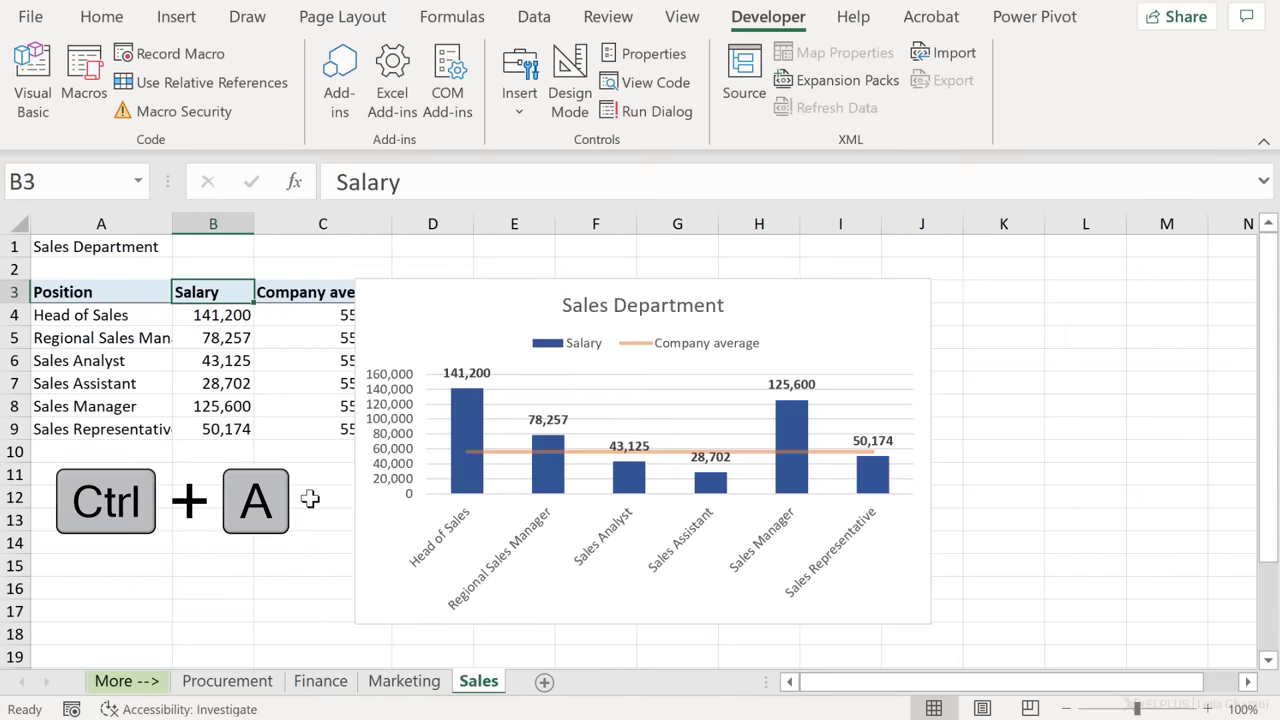
click(274, 508)
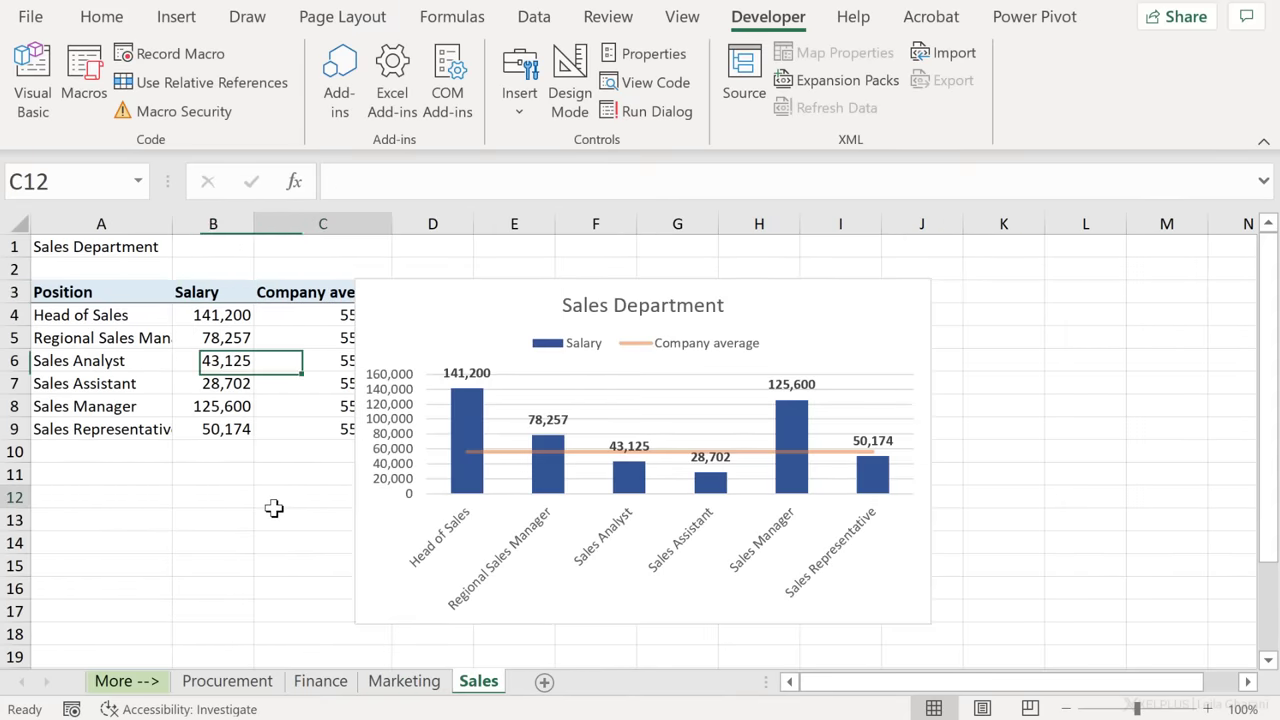
click(544, 681)
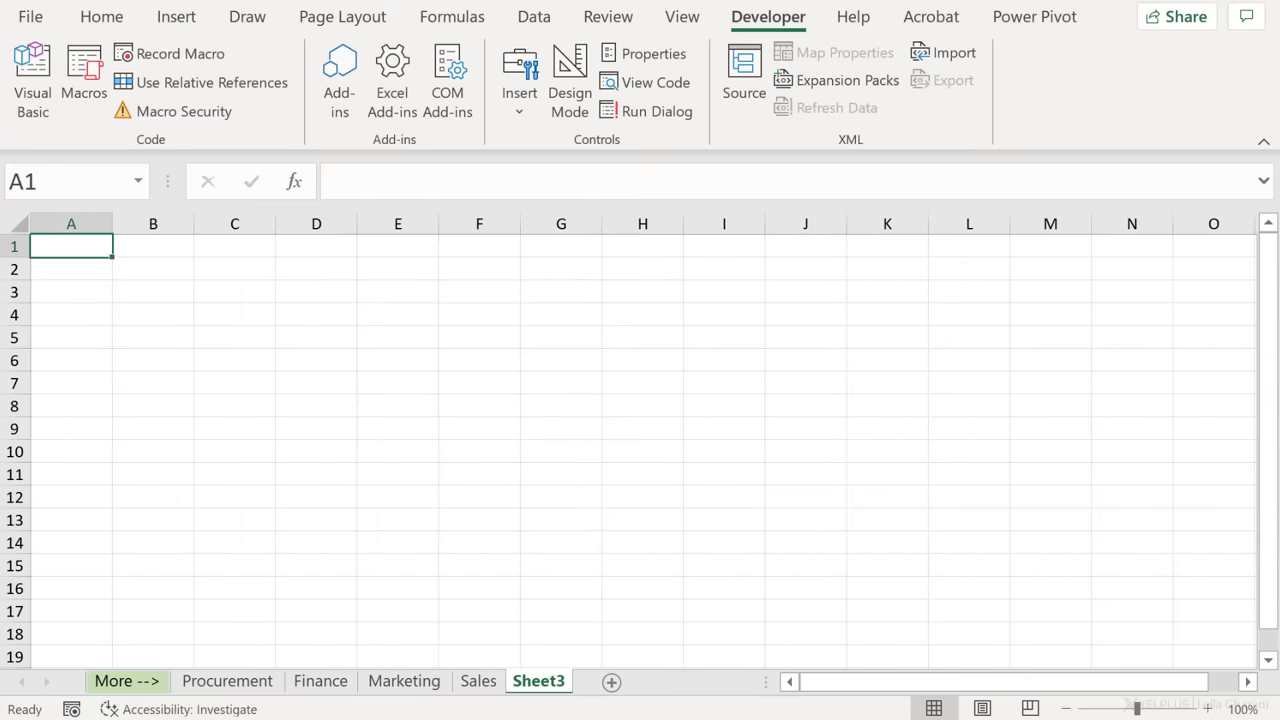
- Select D5 on the new sheet and save, triggering the macro-free workbook warning
click(304, 340)
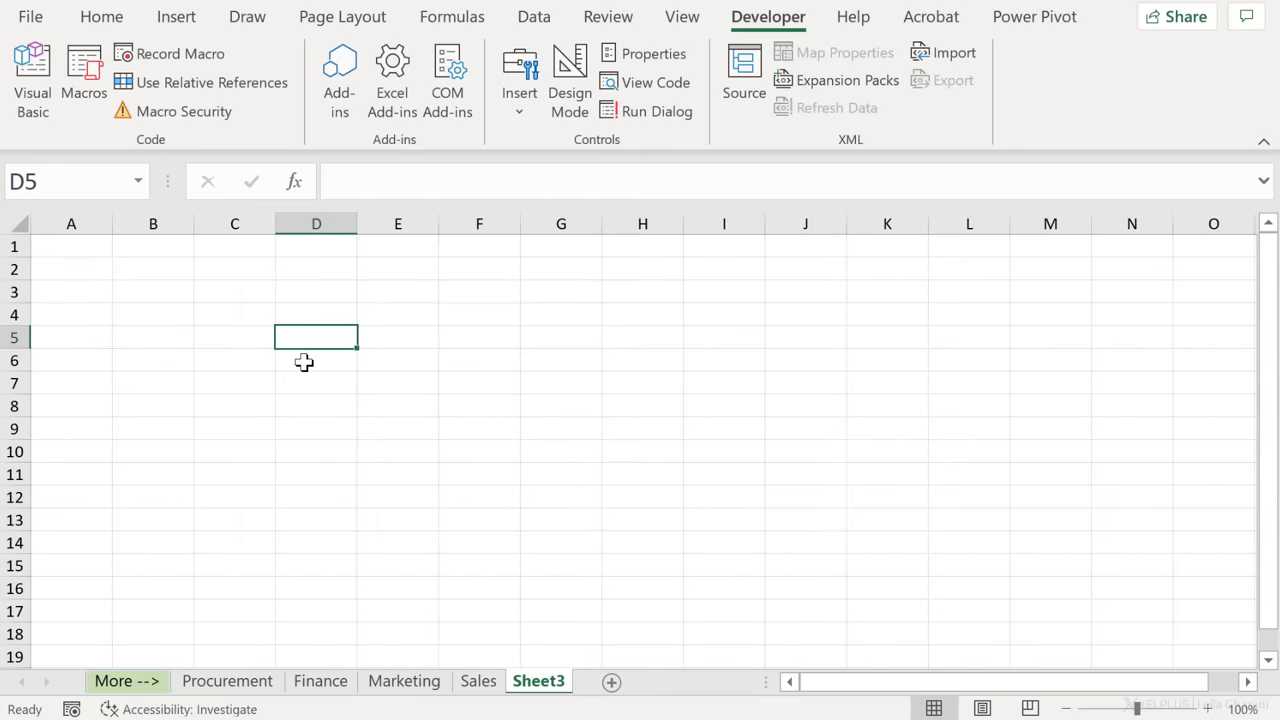
key(ctrl+s)
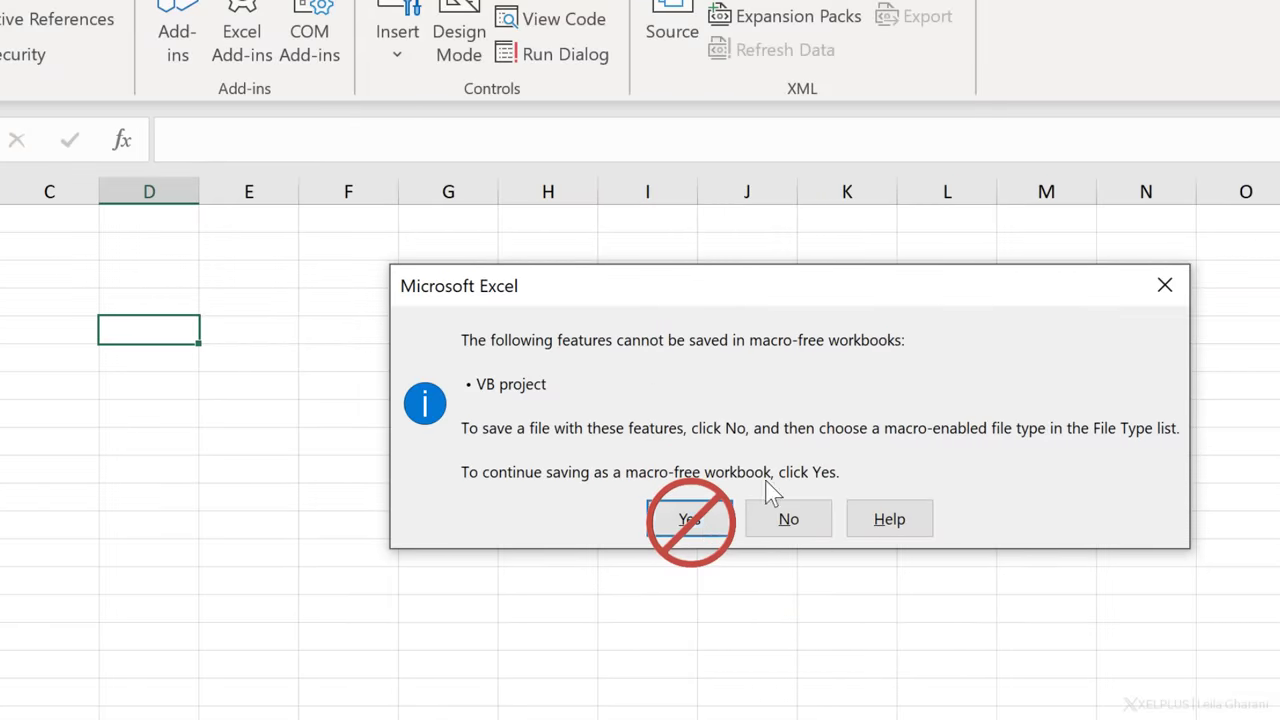
- Decline the warning and set the file type to Excel Macro-Enabled Workbook (*.xlsm)
click(789, 519)
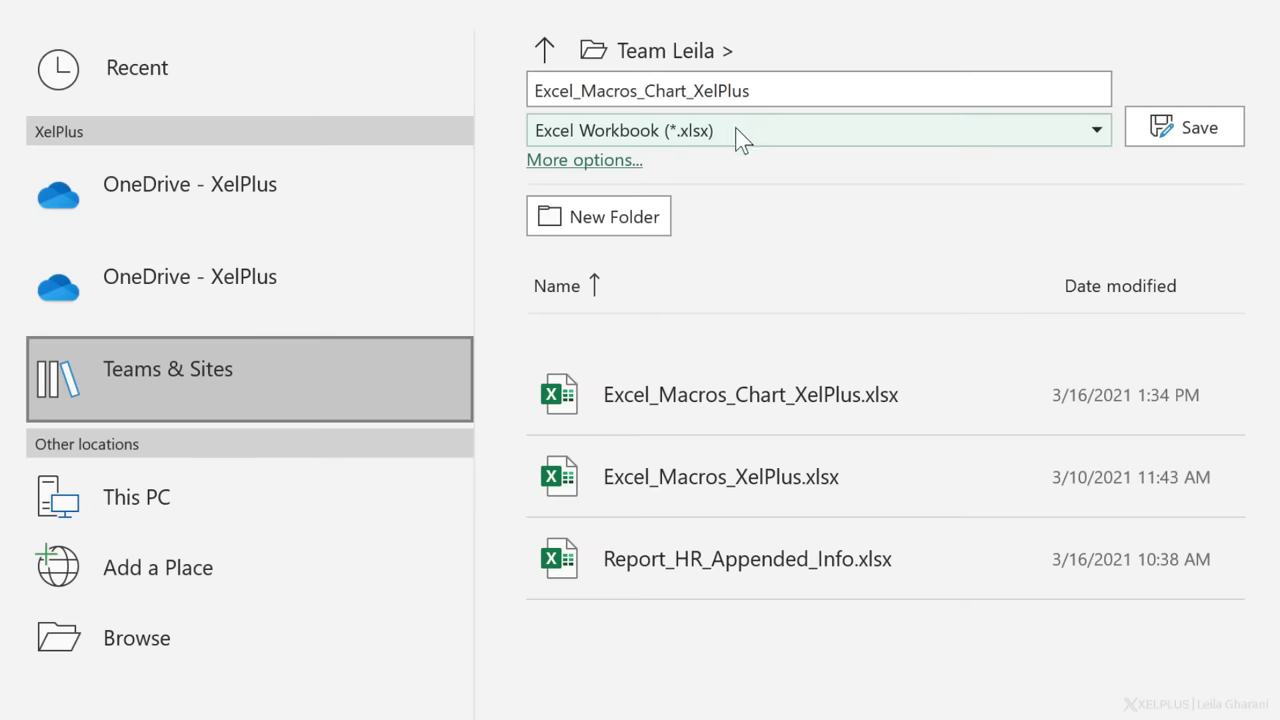
click(740, 138)
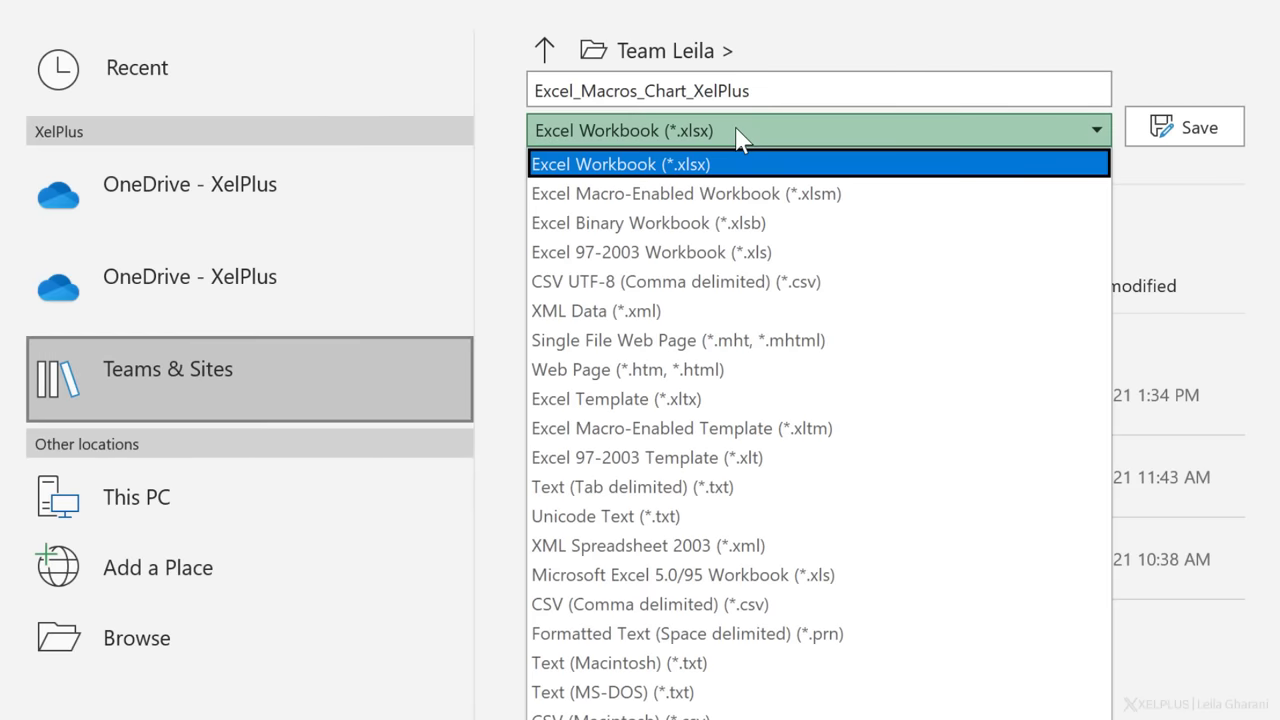
click(733, 193)
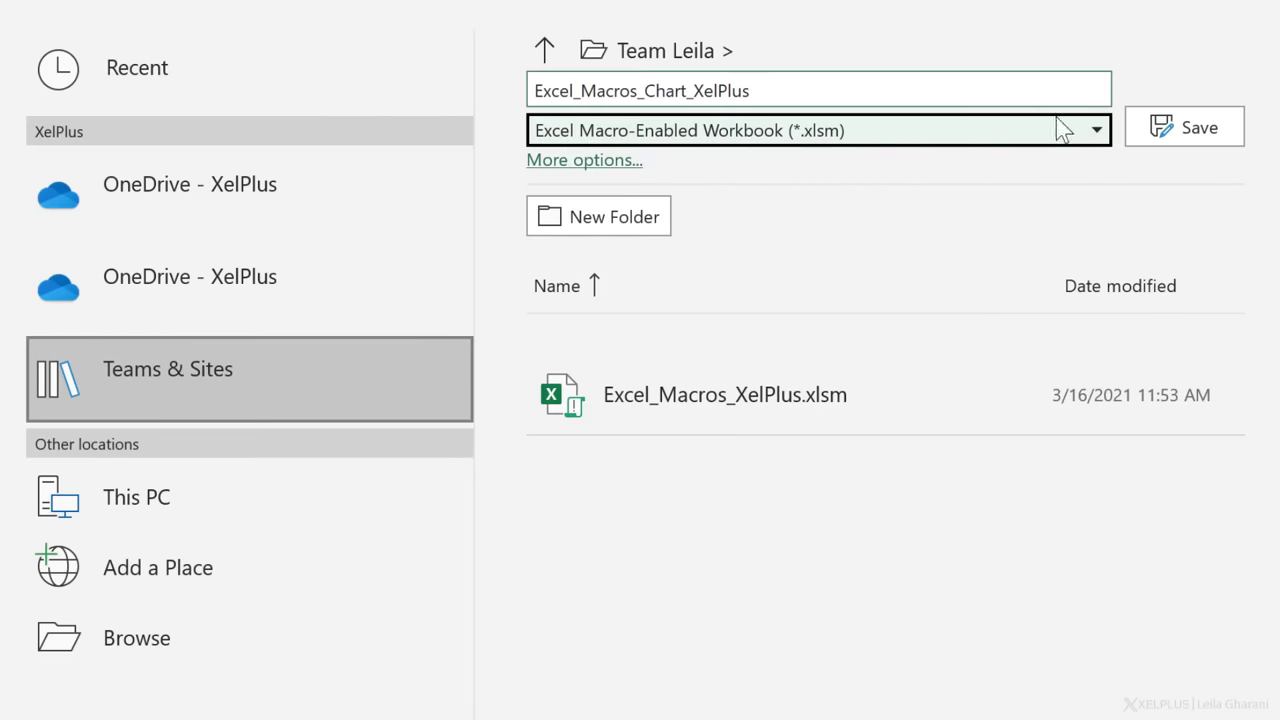